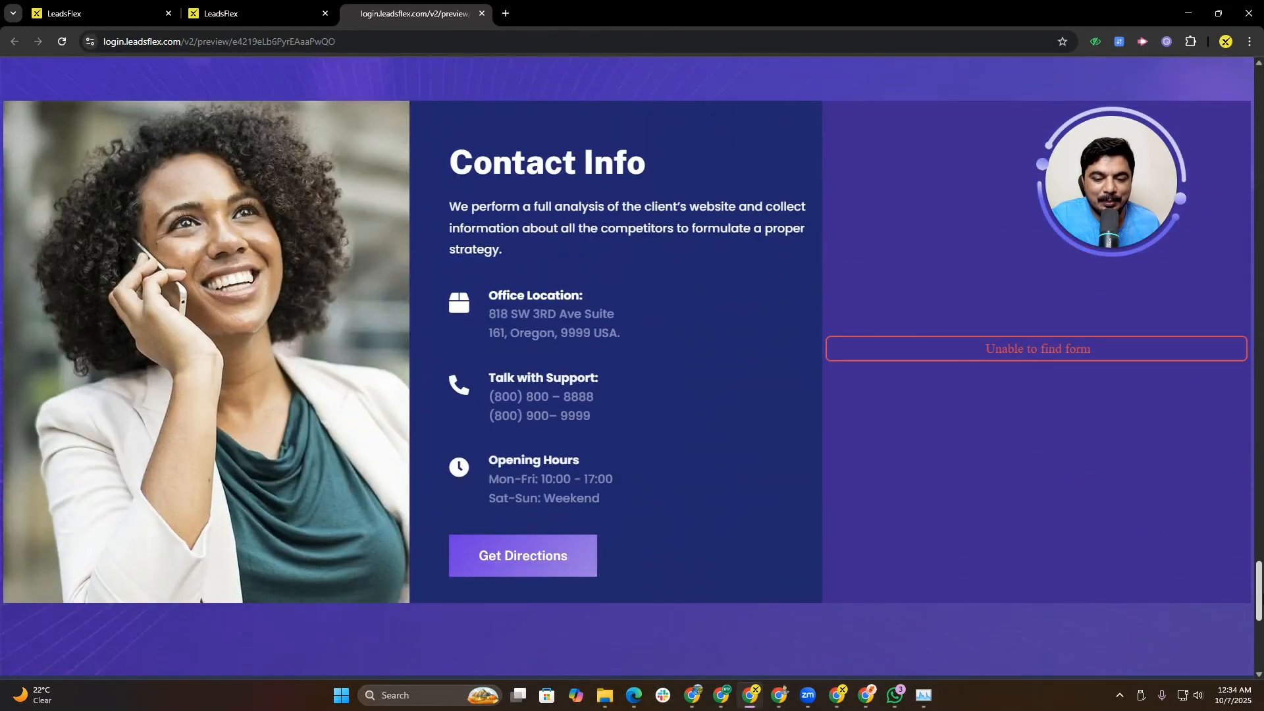
Step: Open the Funnels list under Sites
drag(1258, 601, 1257, 650)
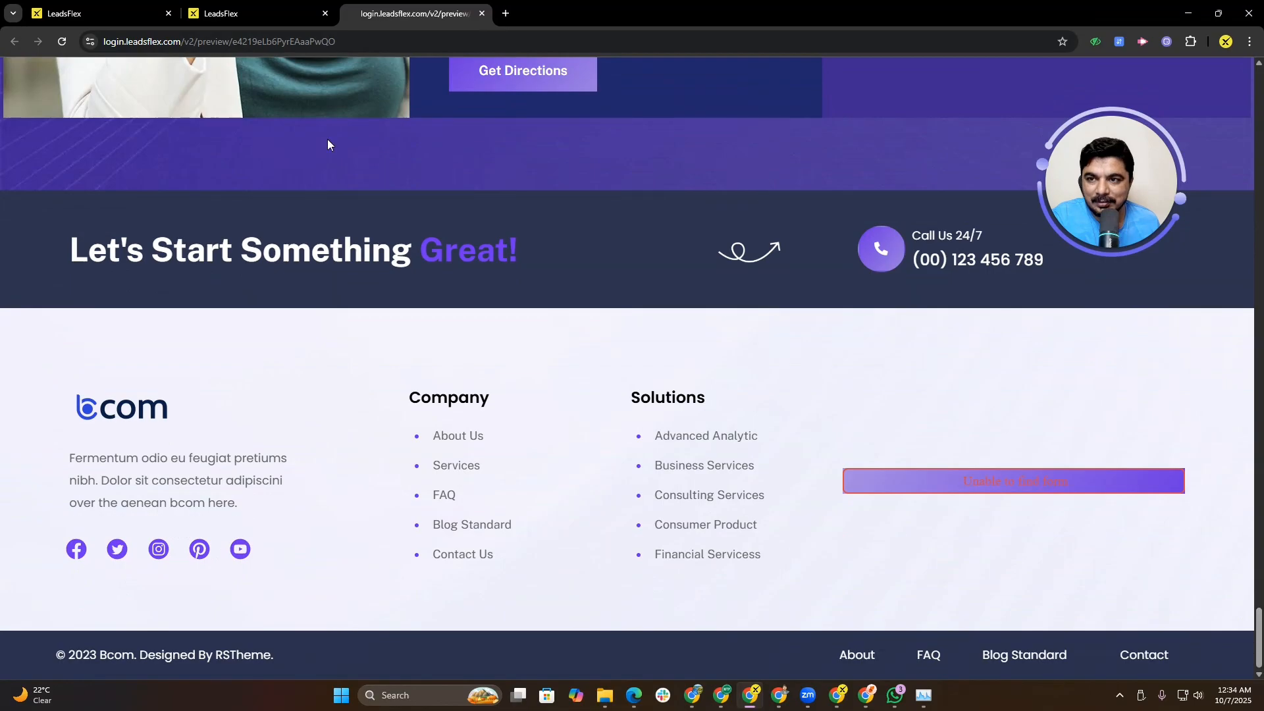
click(259, 10)
click(139, 7)
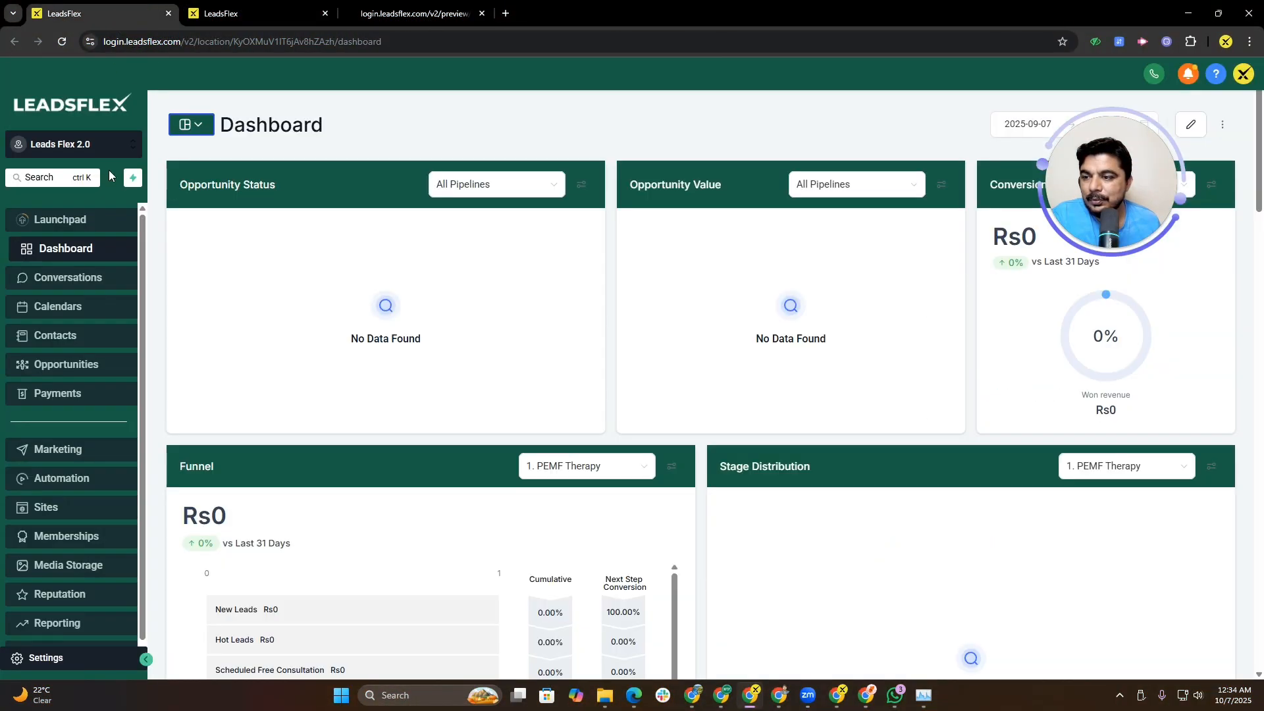
mouse_move(47, 180)
mouse_down()
mouse_move(553, 202)
mouse_move(783, 131)
mouse_move(638, 130)
mouse_up()
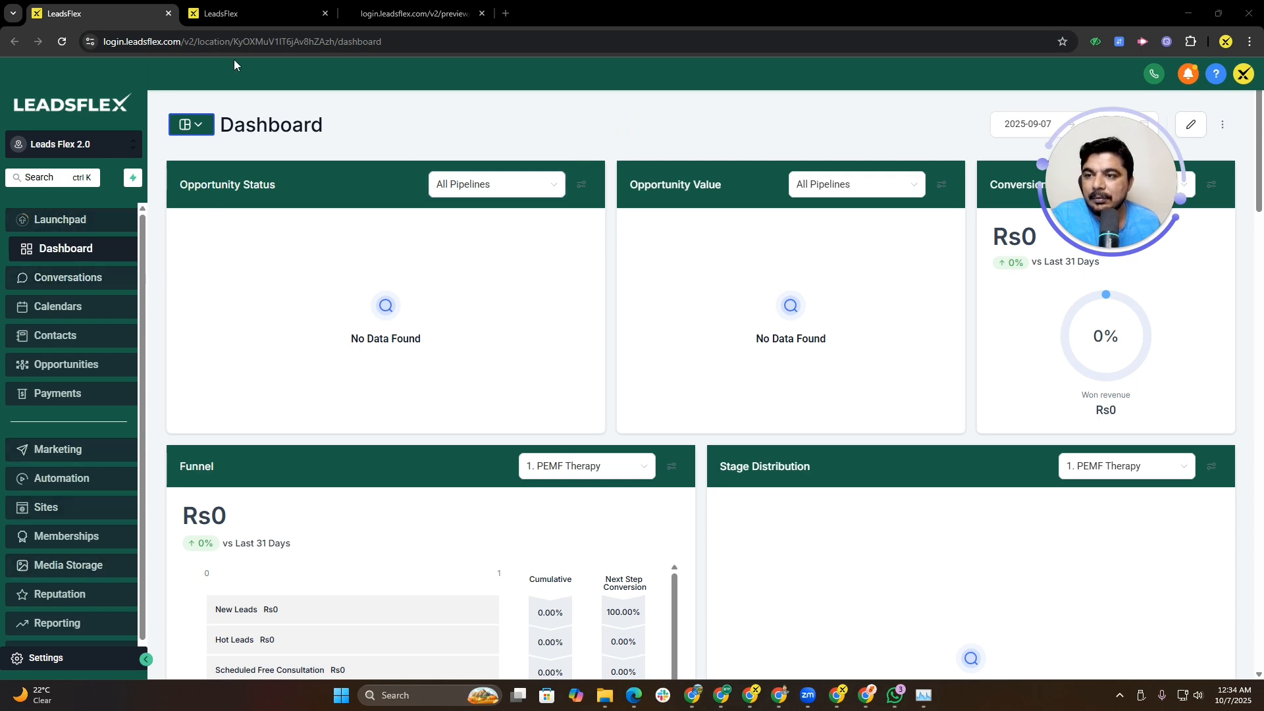
click(39, 42)
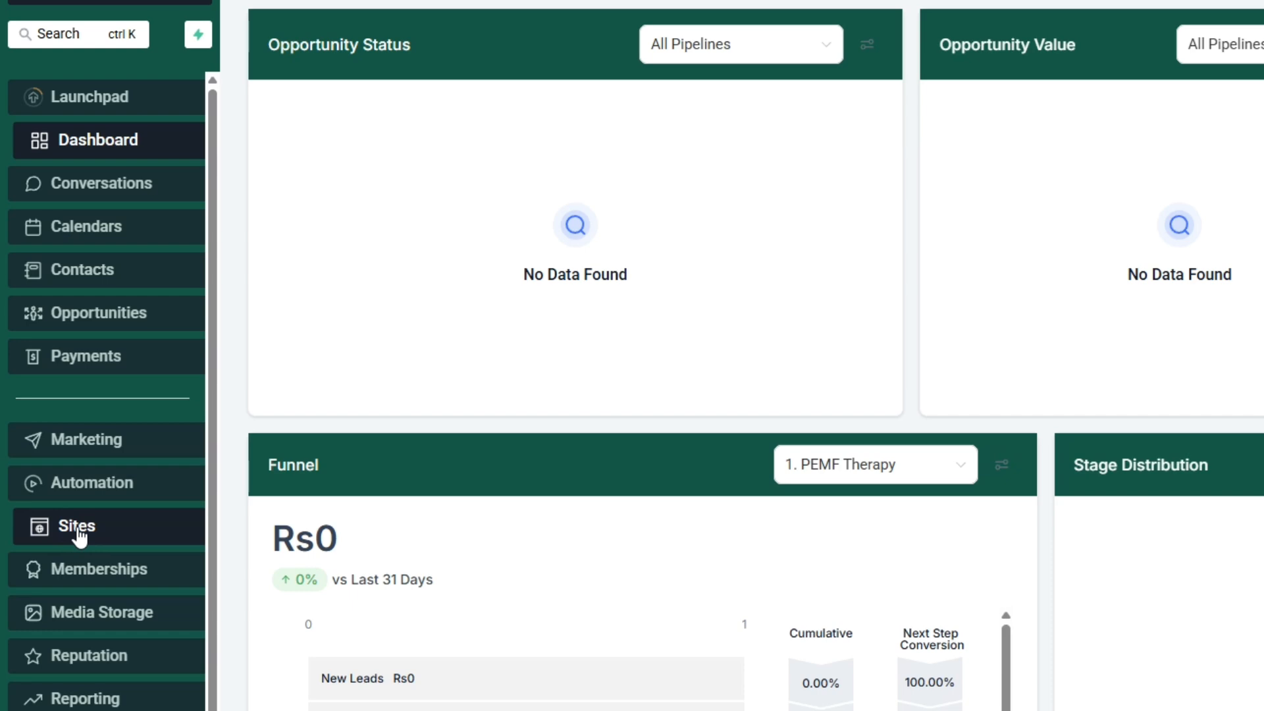
click(88, 567)
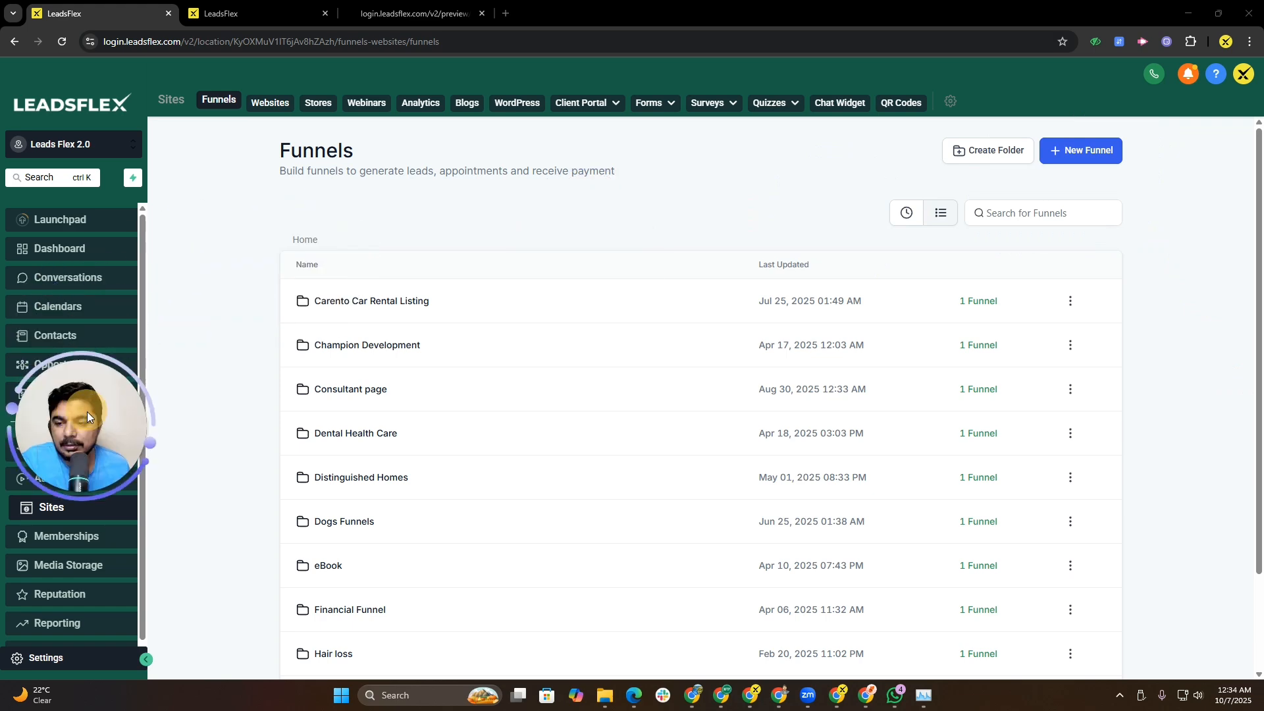
click(1081, 150)
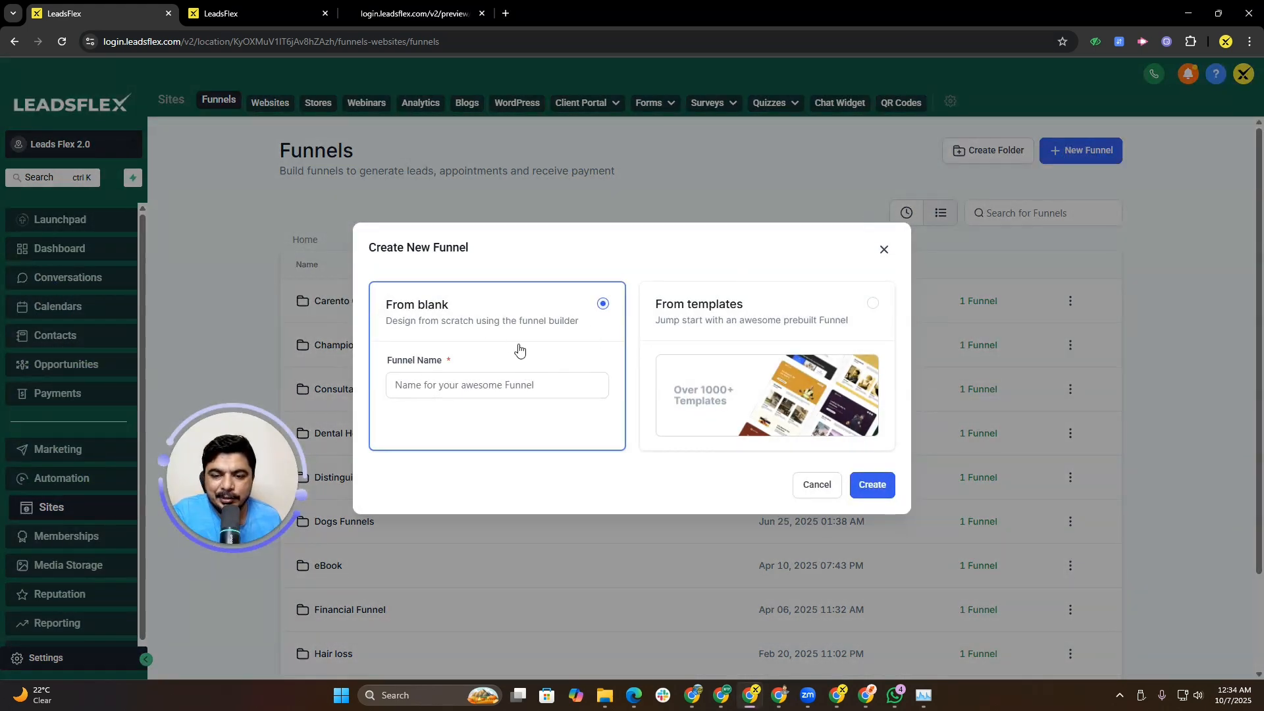
click(672, 311)
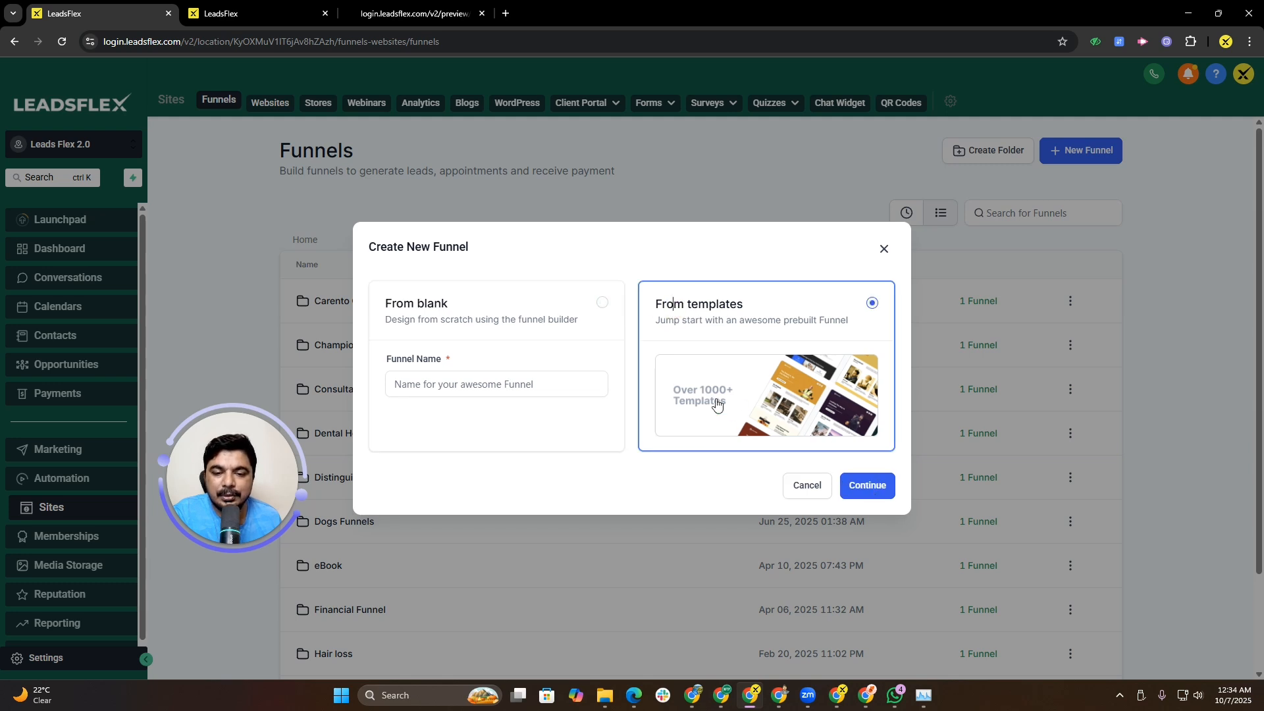
click(555, 328)
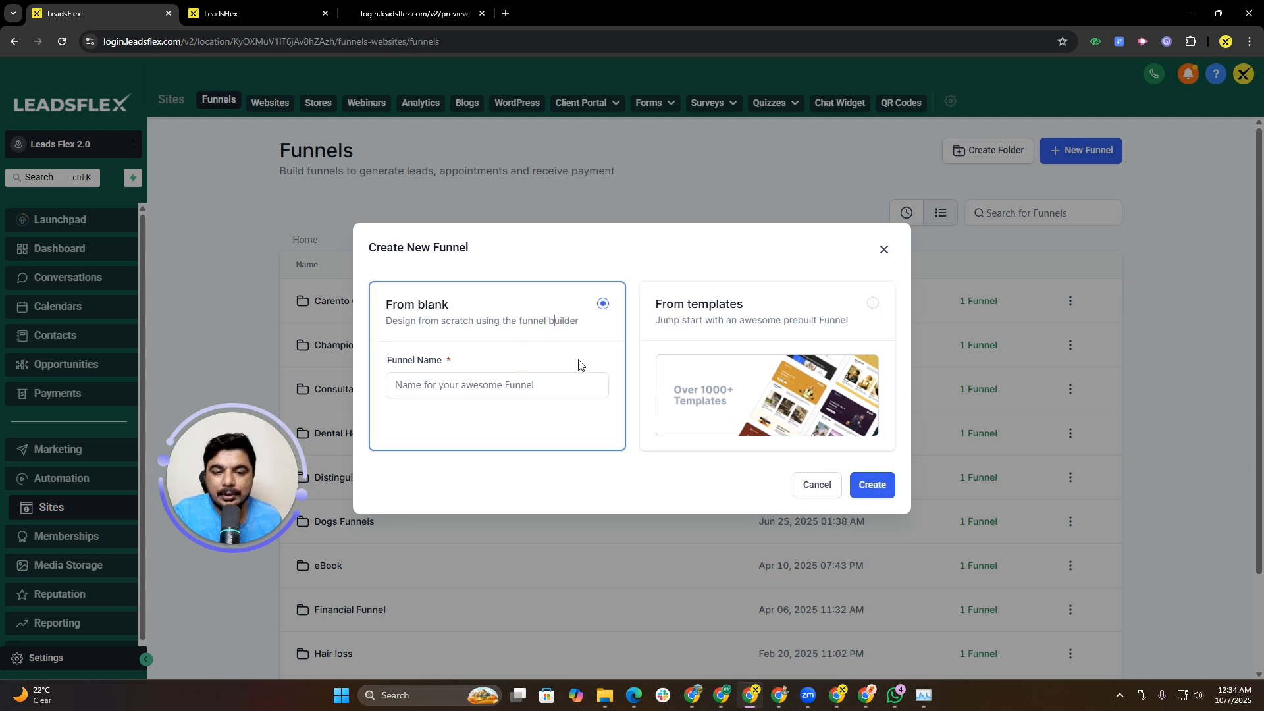
click(873, 485)
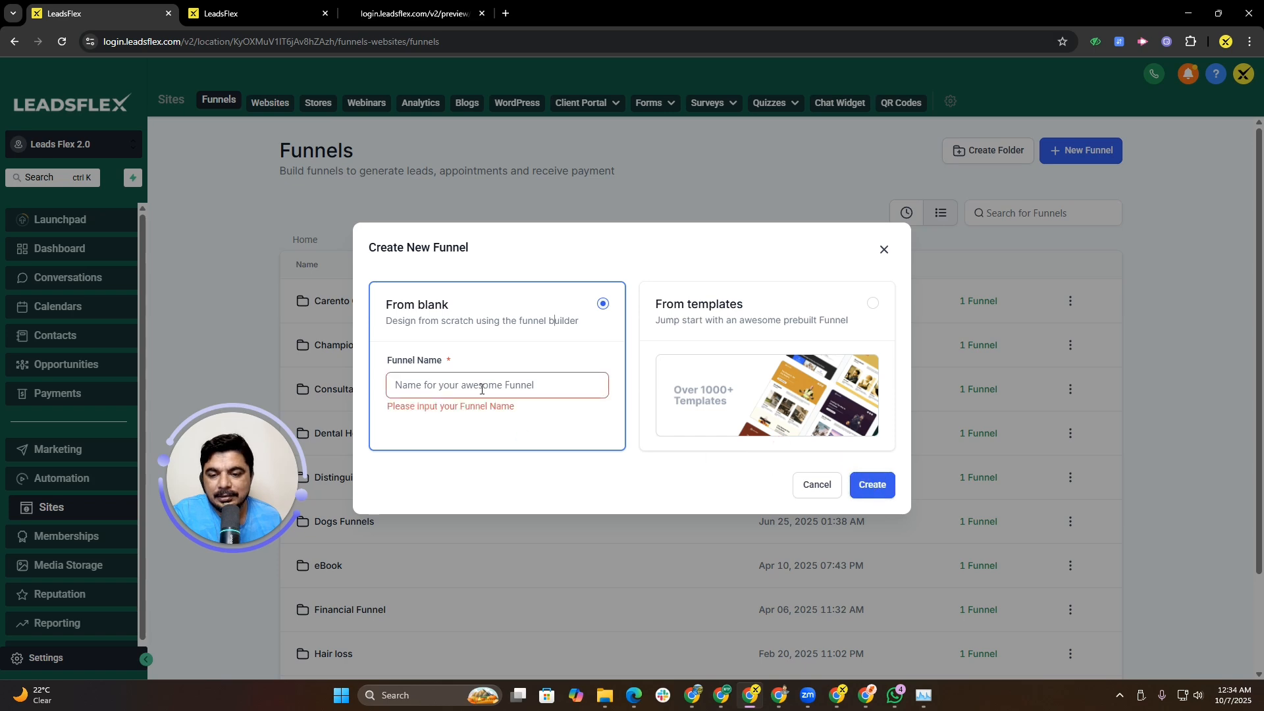
click(488, 385)
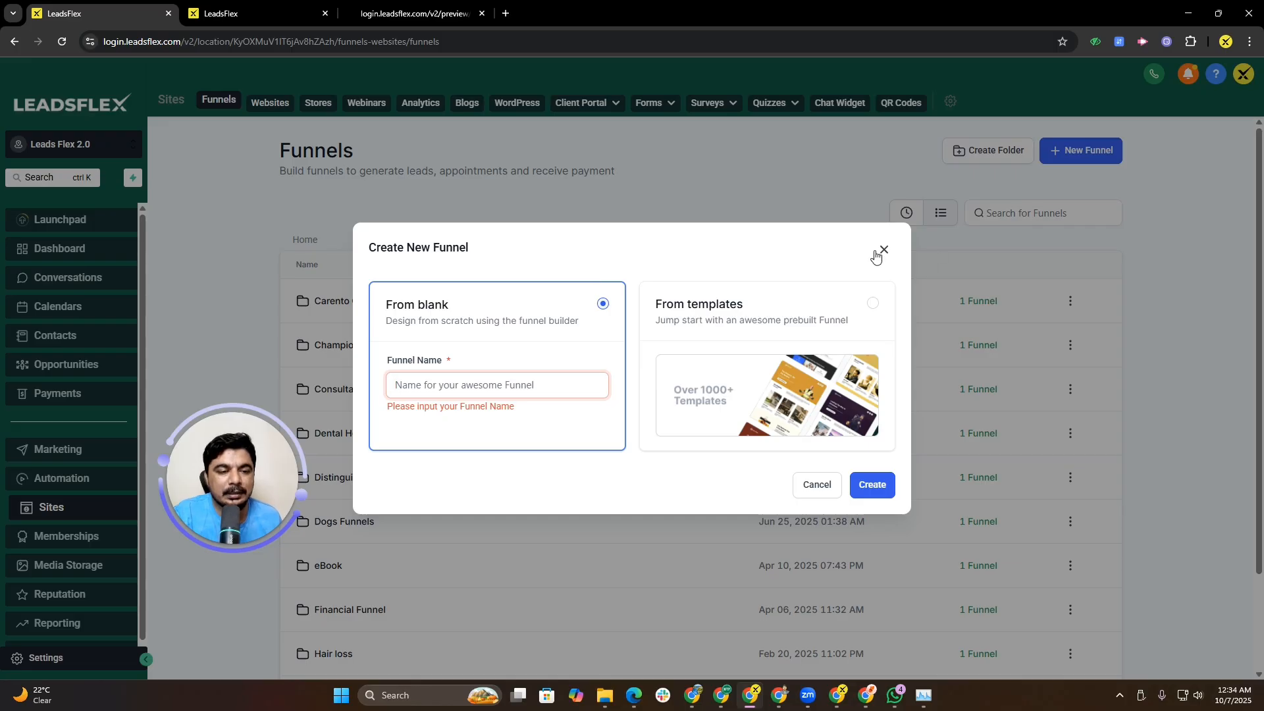
click(1189, 126)
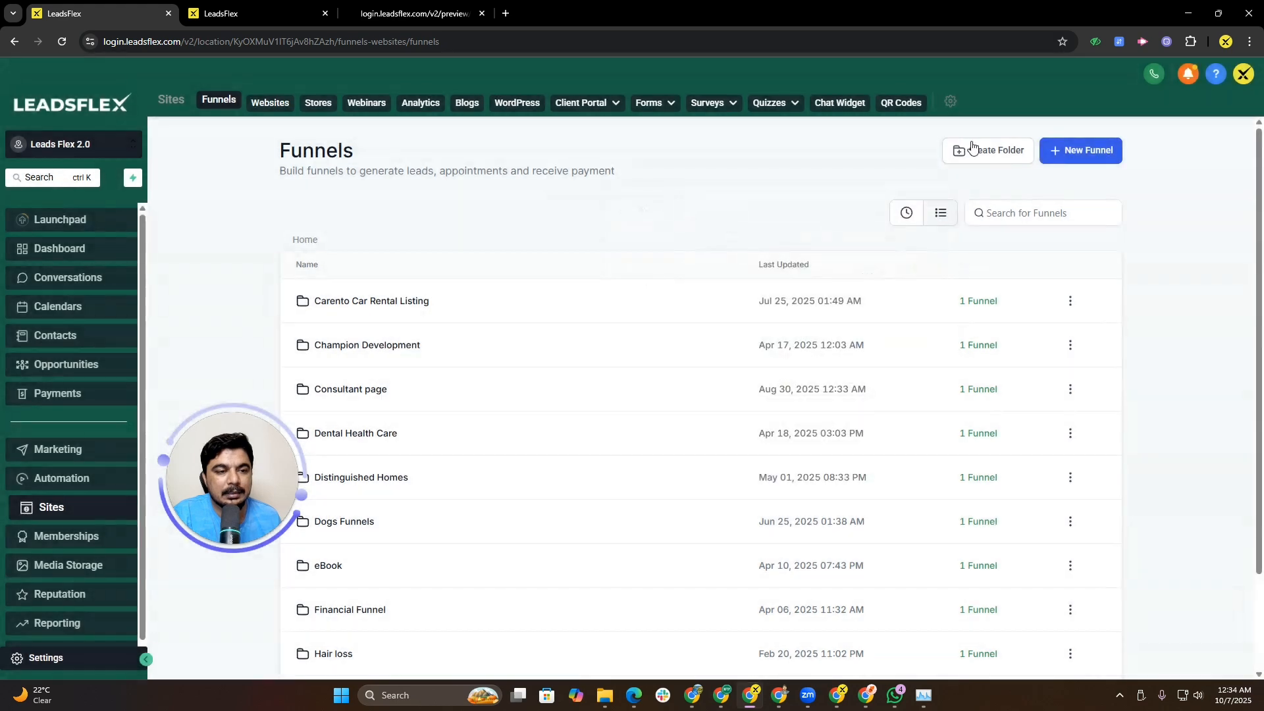
Step: Create a new funnel folder named Funnel Test
click(973, 149)
click(654, 391)
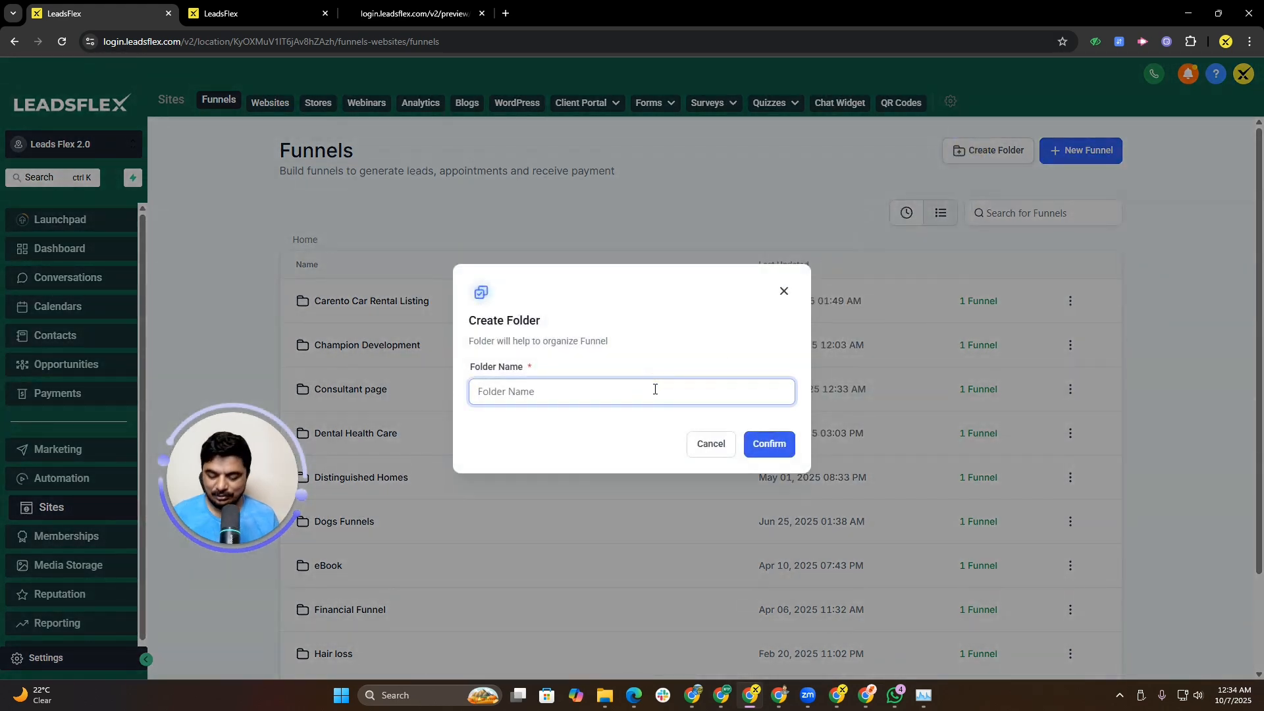
text(Funnel Test)
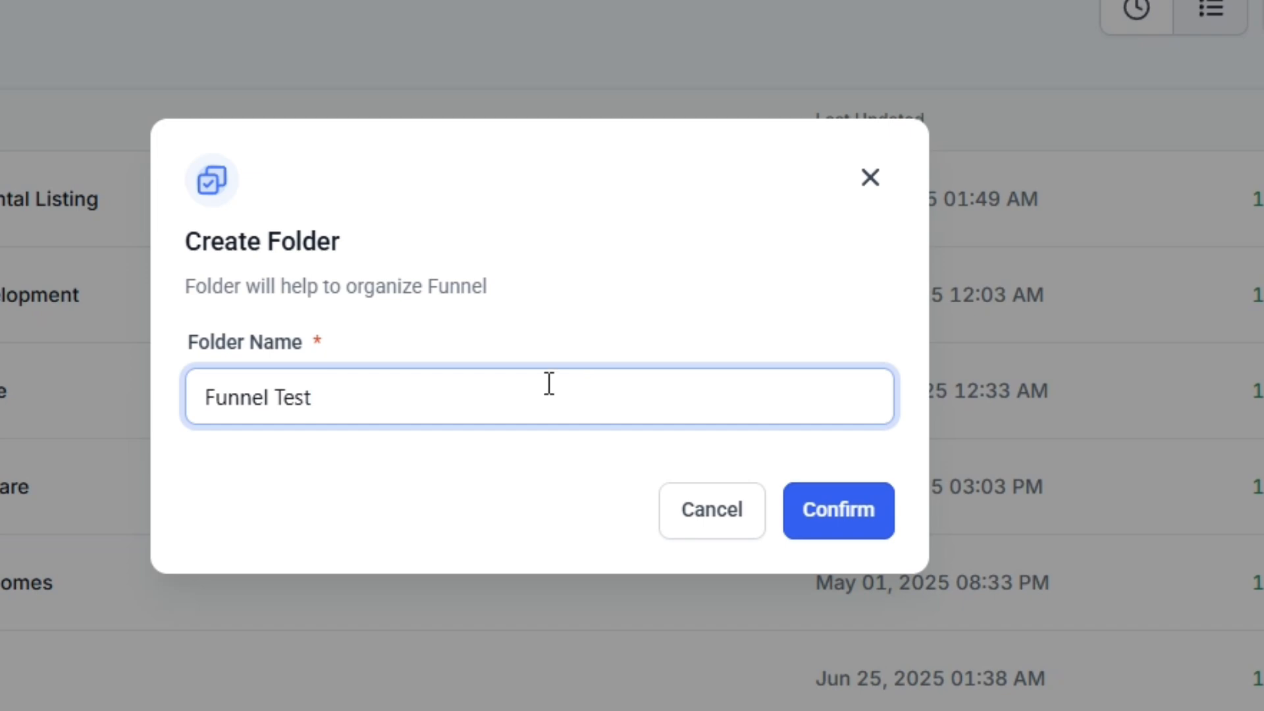
click(810, 513)
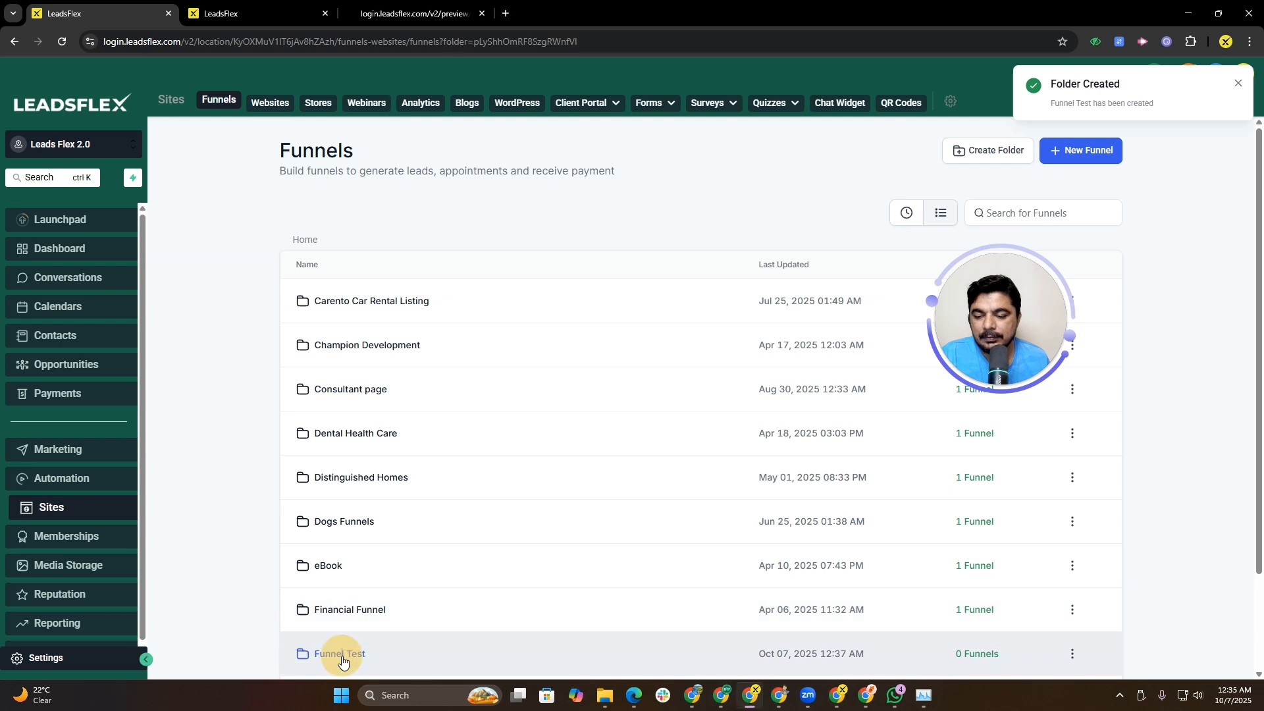
Step: Inside the Funnel Test folder, create a blank funnel named Trainer Funnel
click(339, 654)
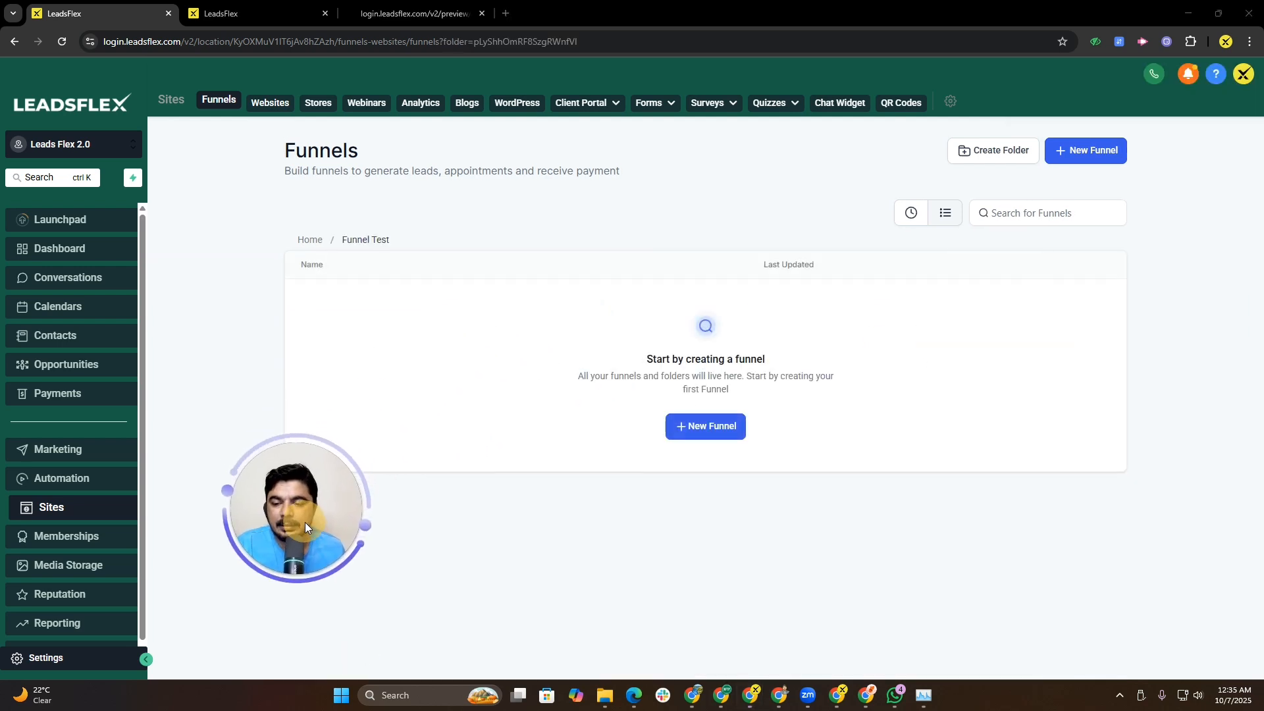
click(723, 430)
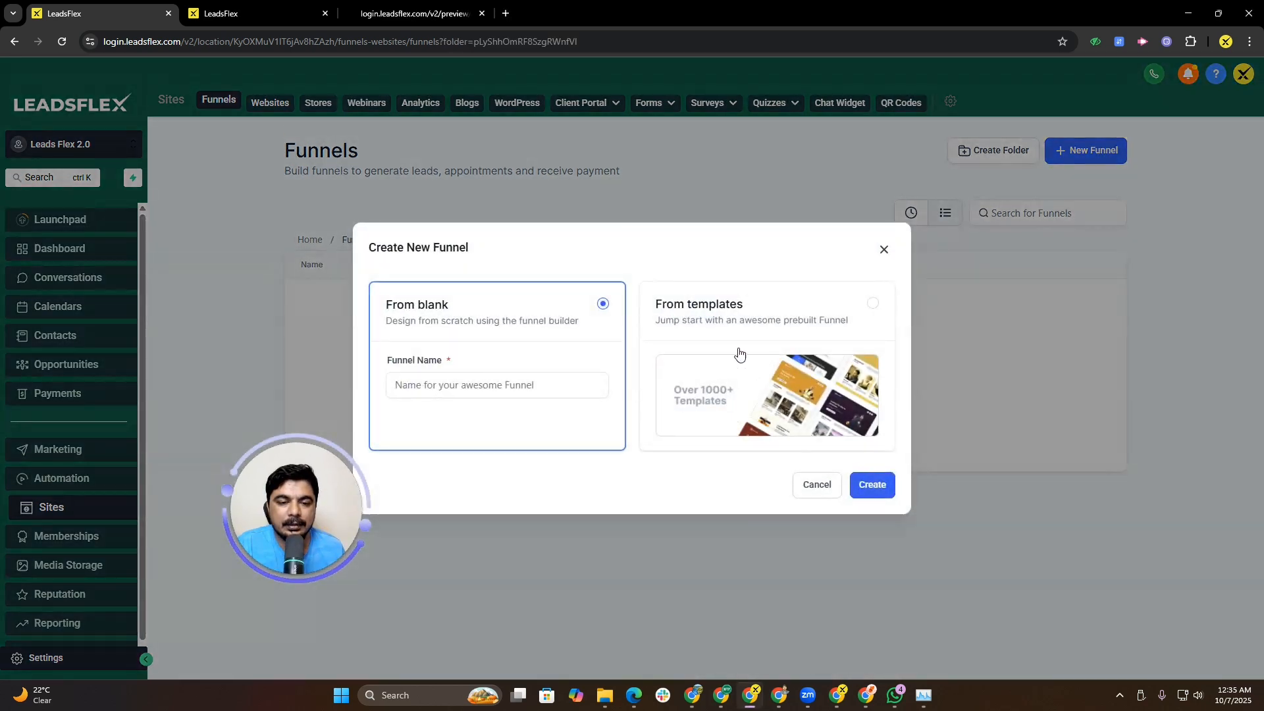
click(568, 347)
click(522, 386)
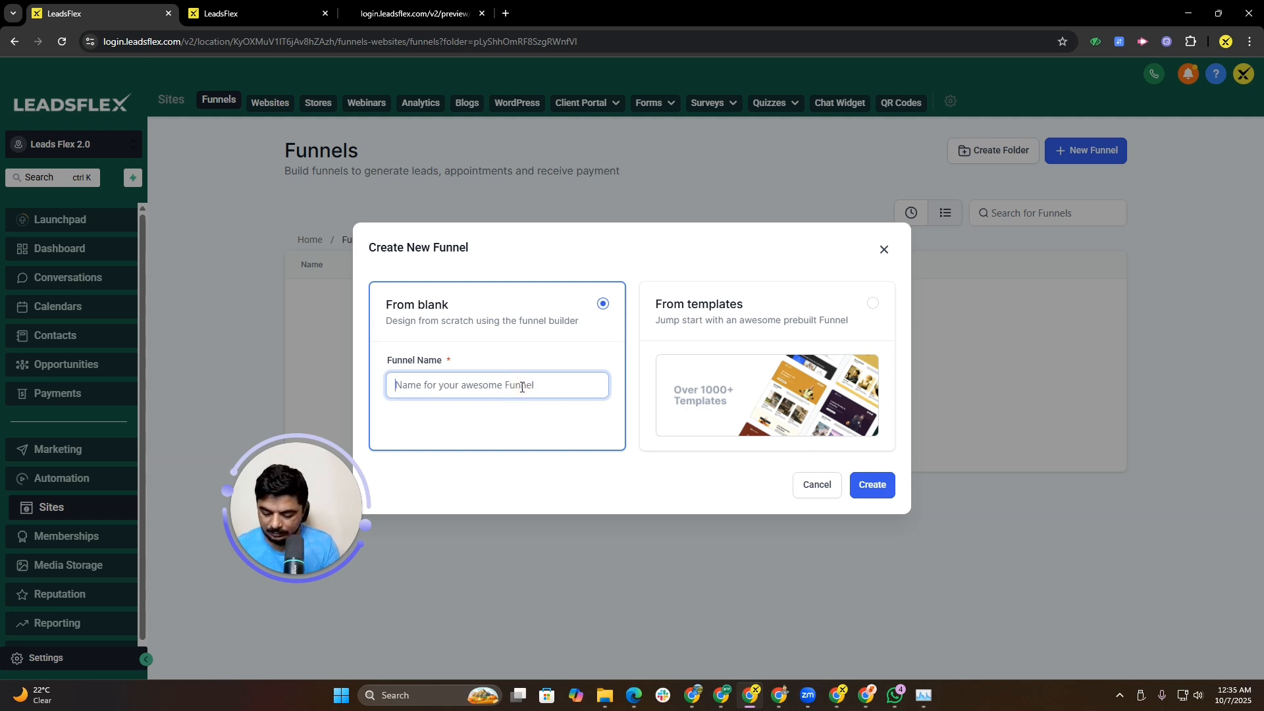
text(Trainer Funnel)
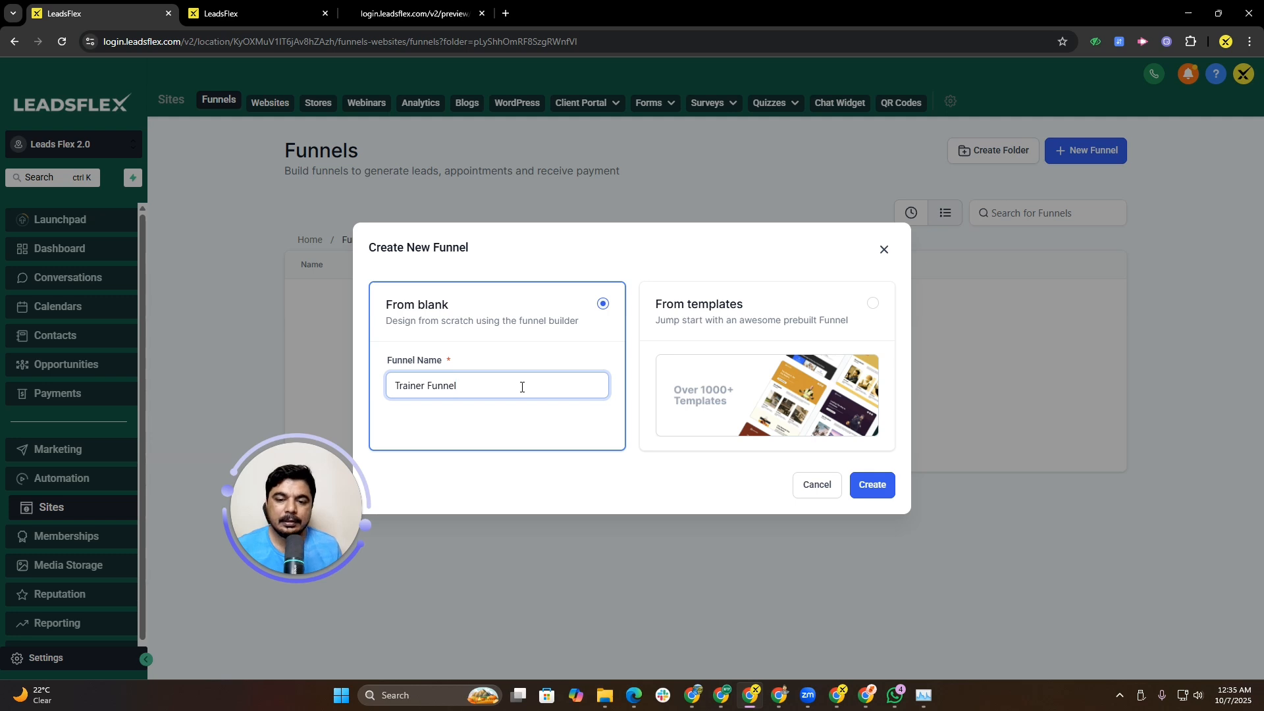
click(880, 487)
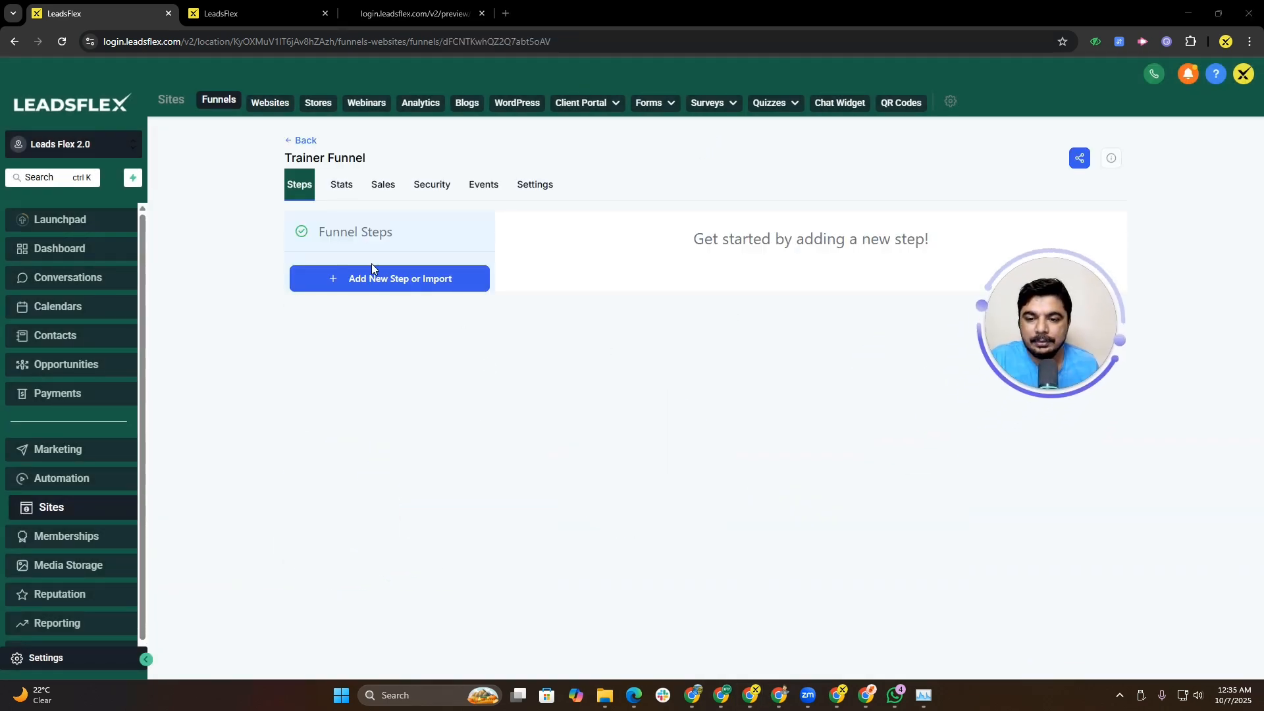
Step: Add a new funnel step with the page name Optin
click(394, 283)
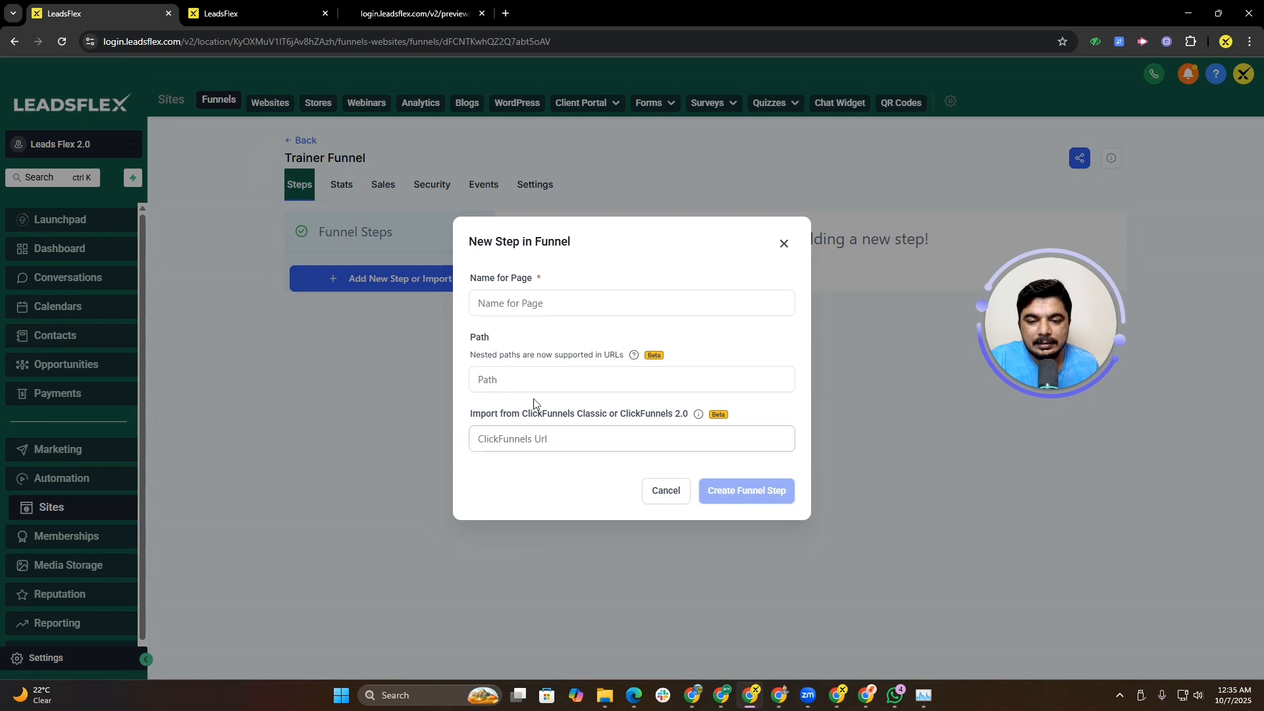
click(785, 245)
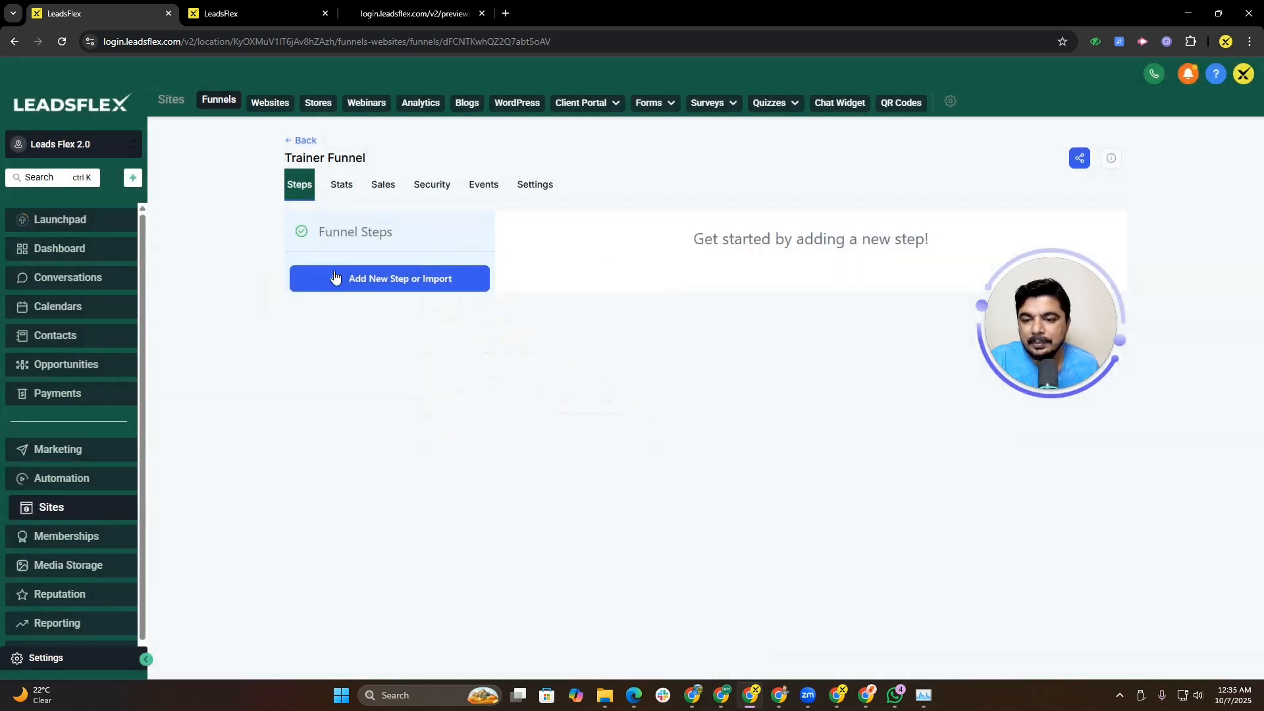
click(393, 279)
click(534, 304)
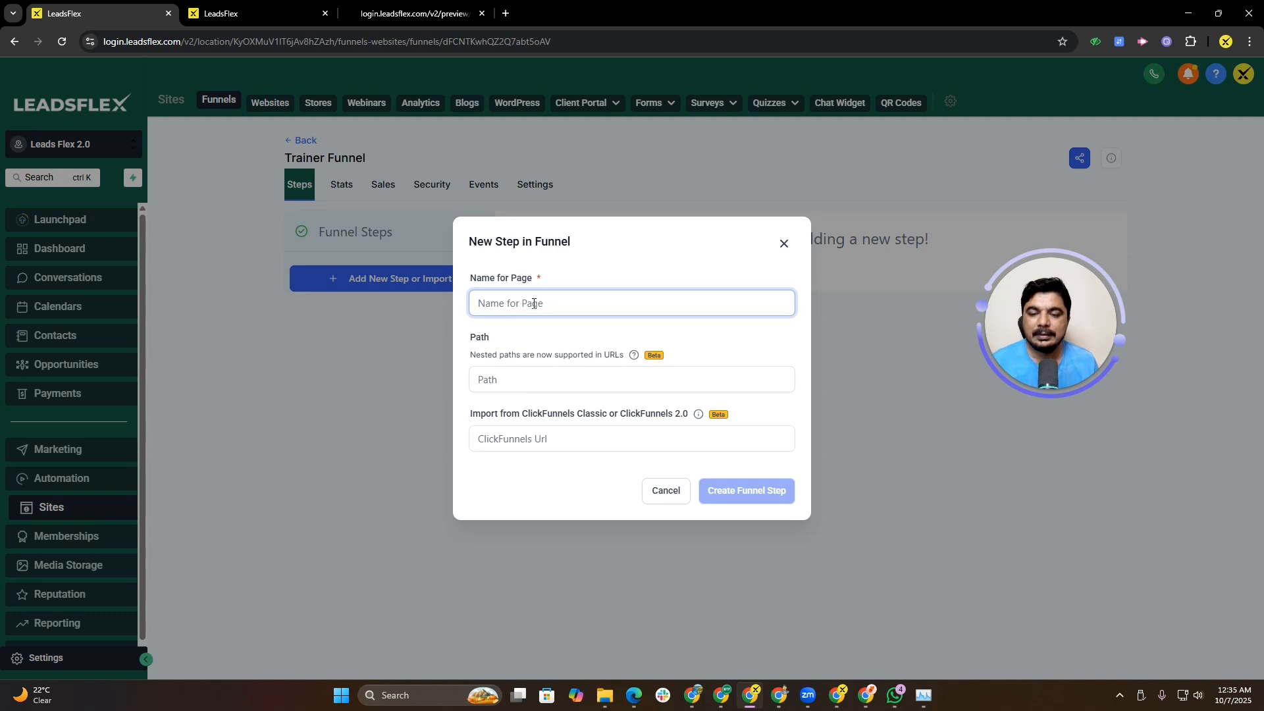
text(Optin)
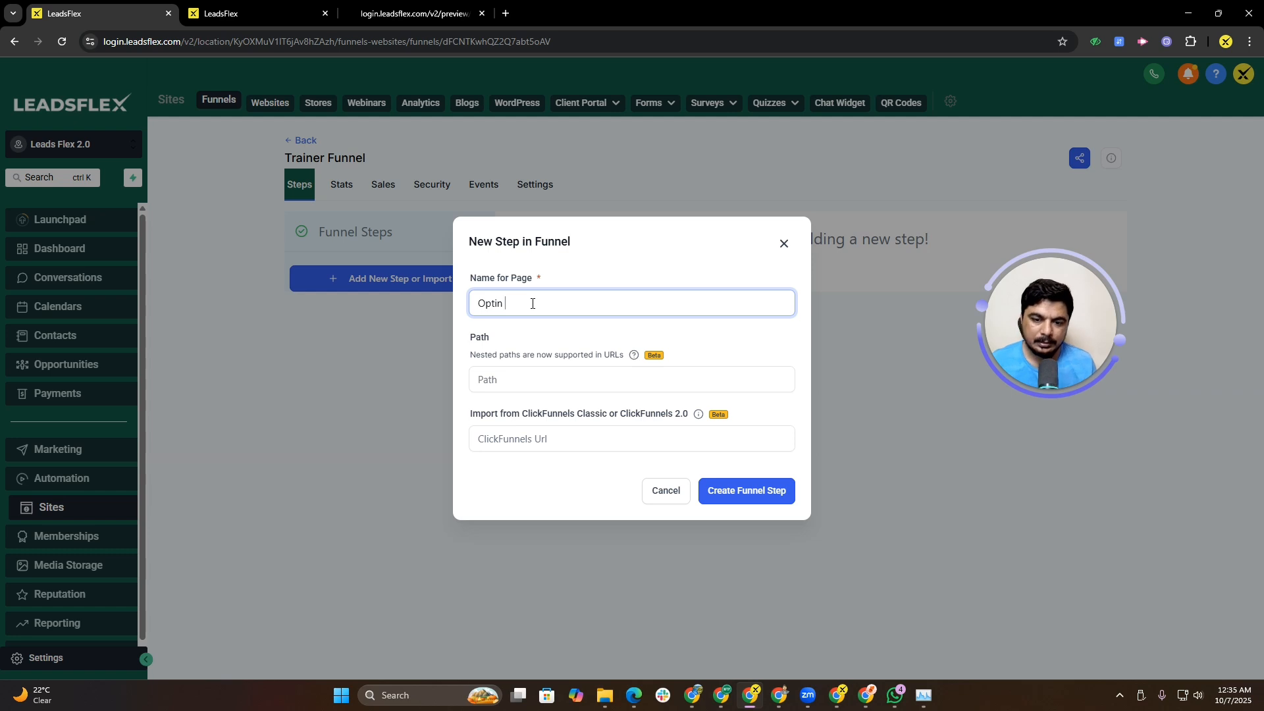
click(754, 490)
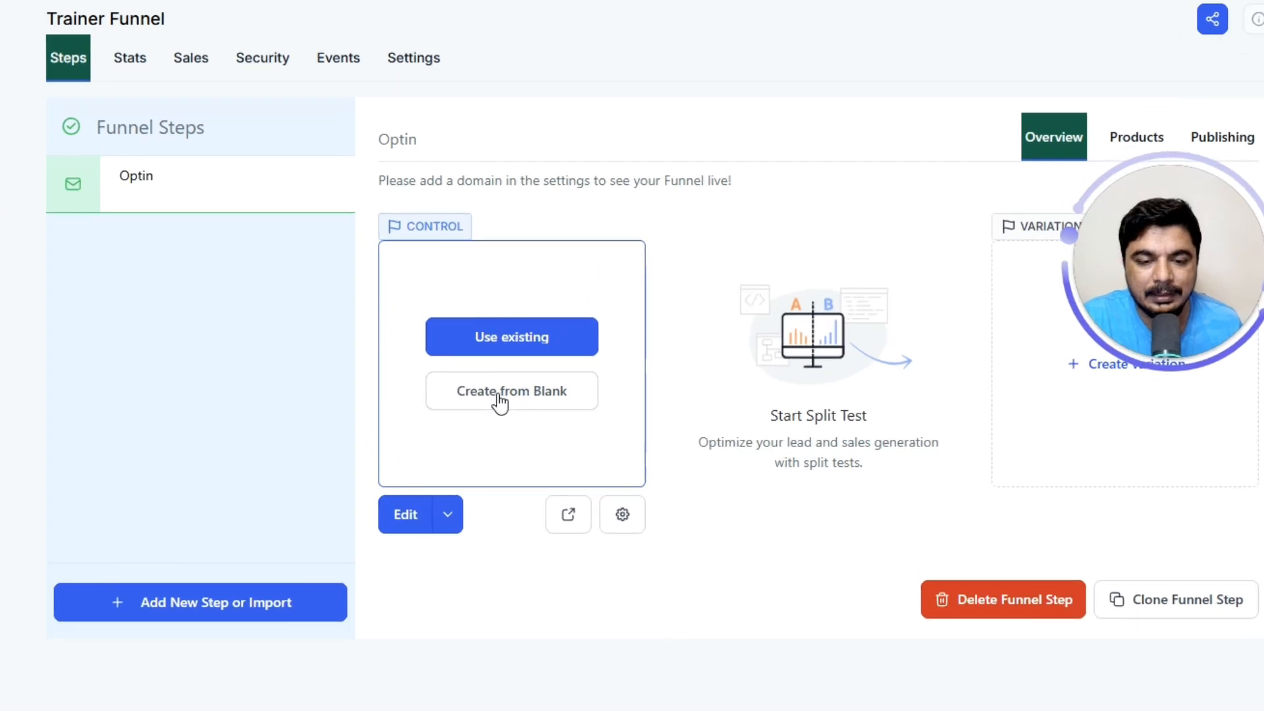
Step: Create the Optin step's page from blank and open it in the page builder
click(596, 419)
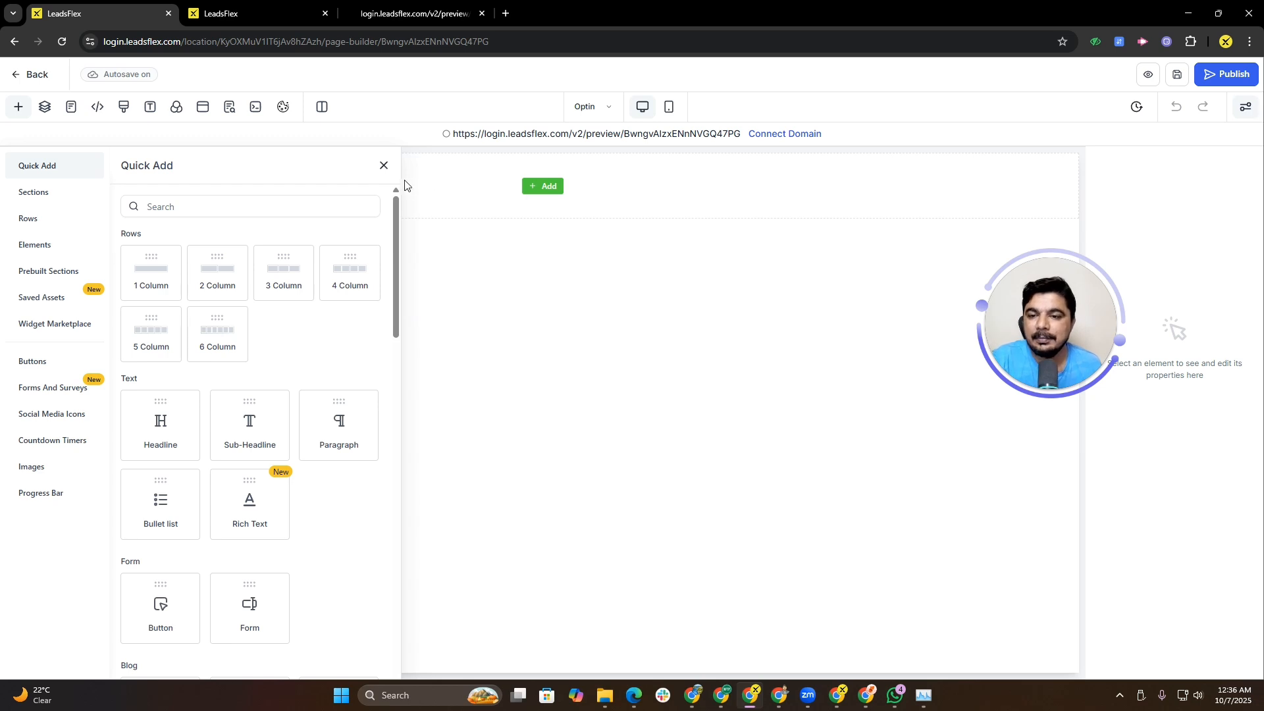
click(384, 165)
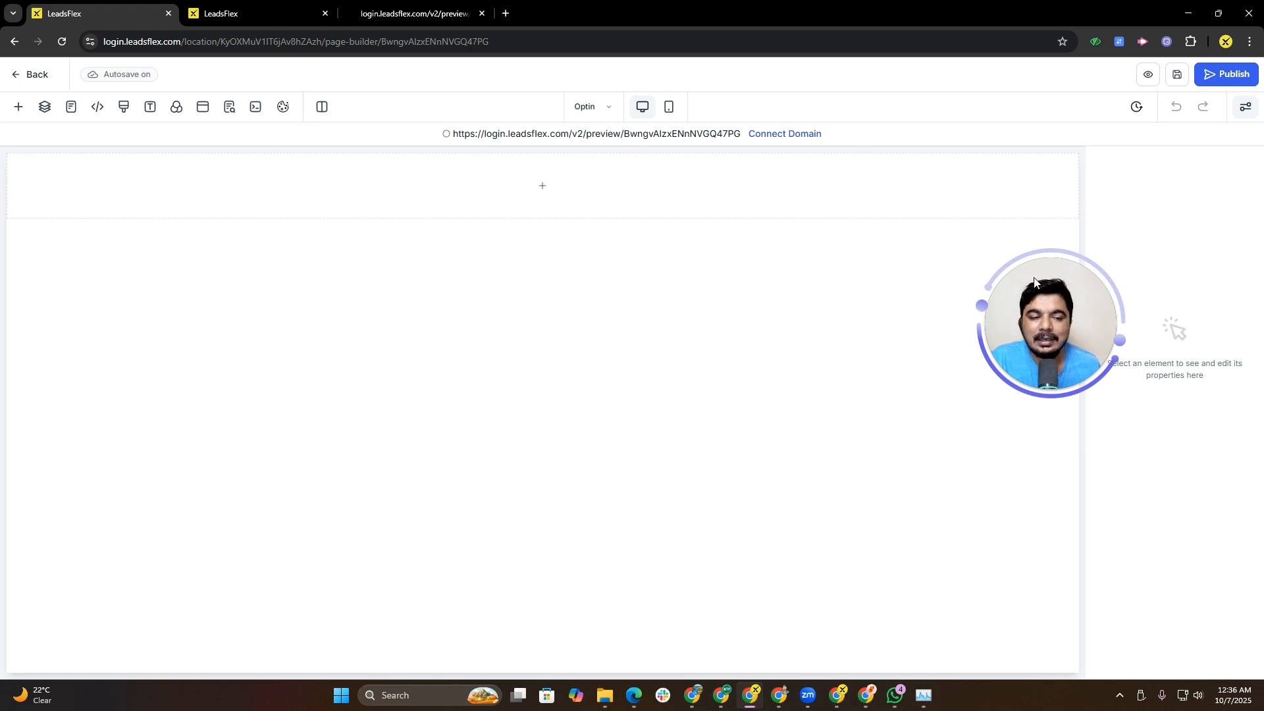
click(538, 187)
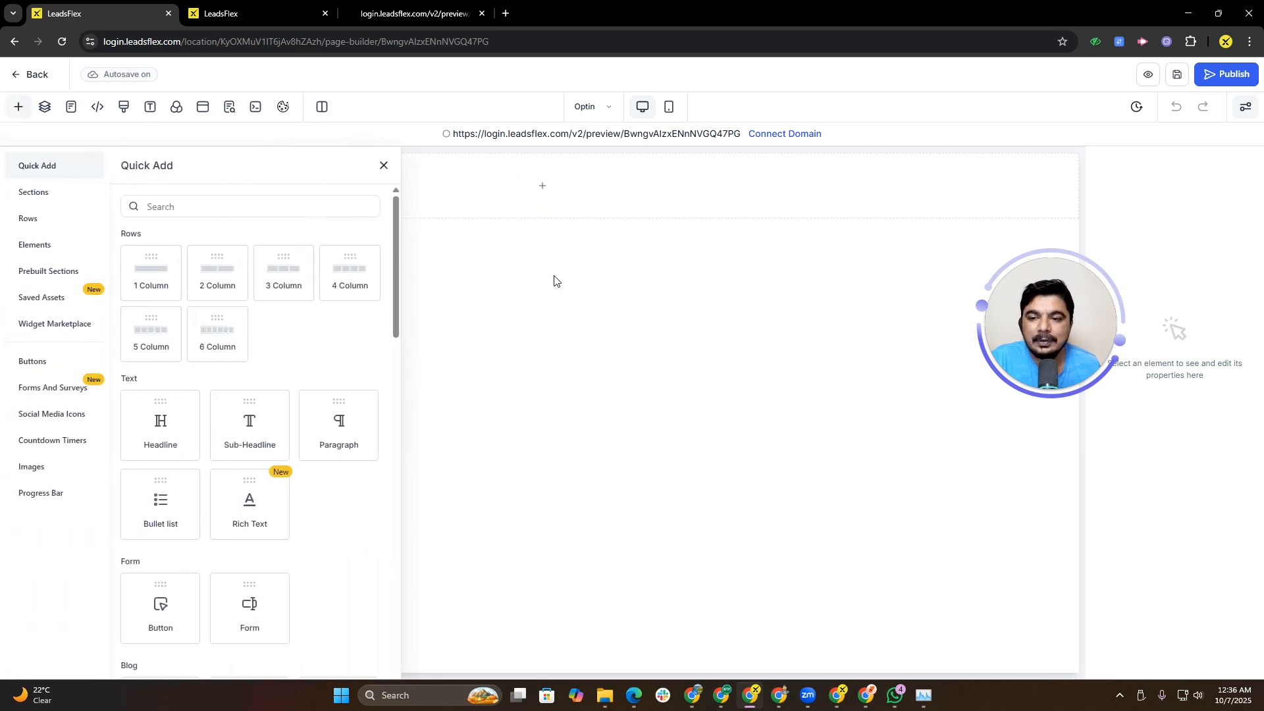
click(383, 165)
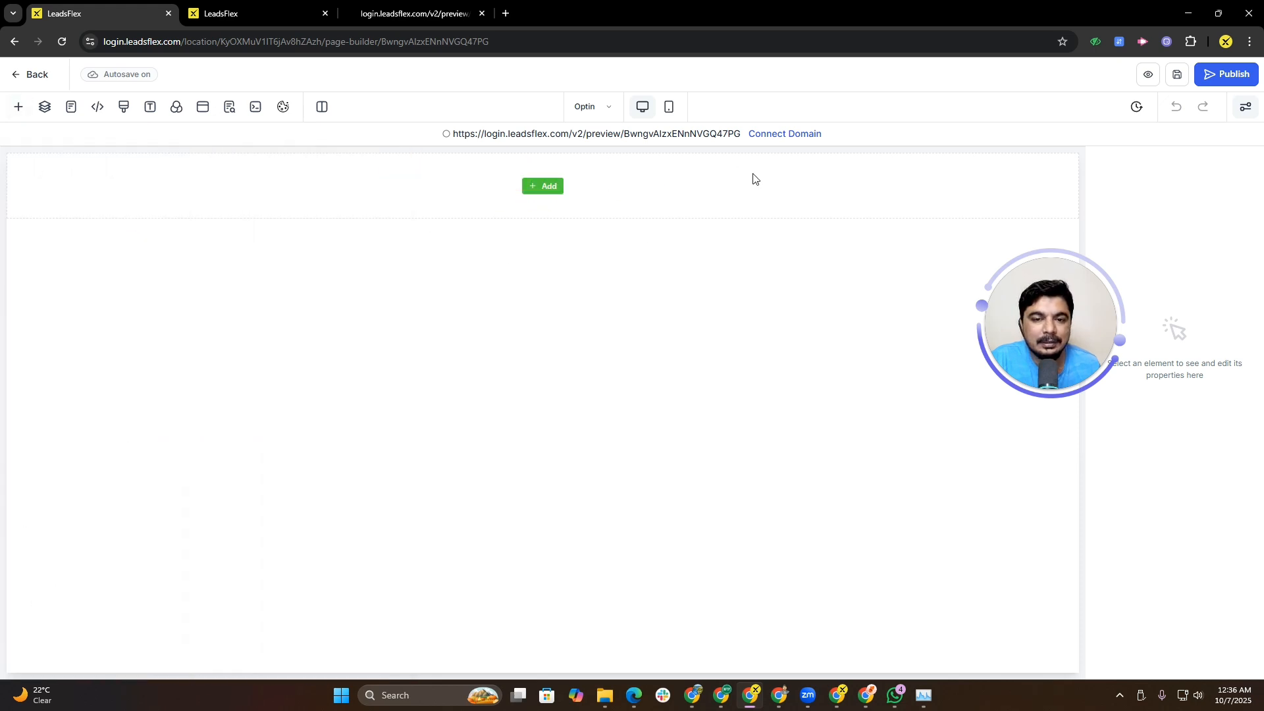
click(546, 187)
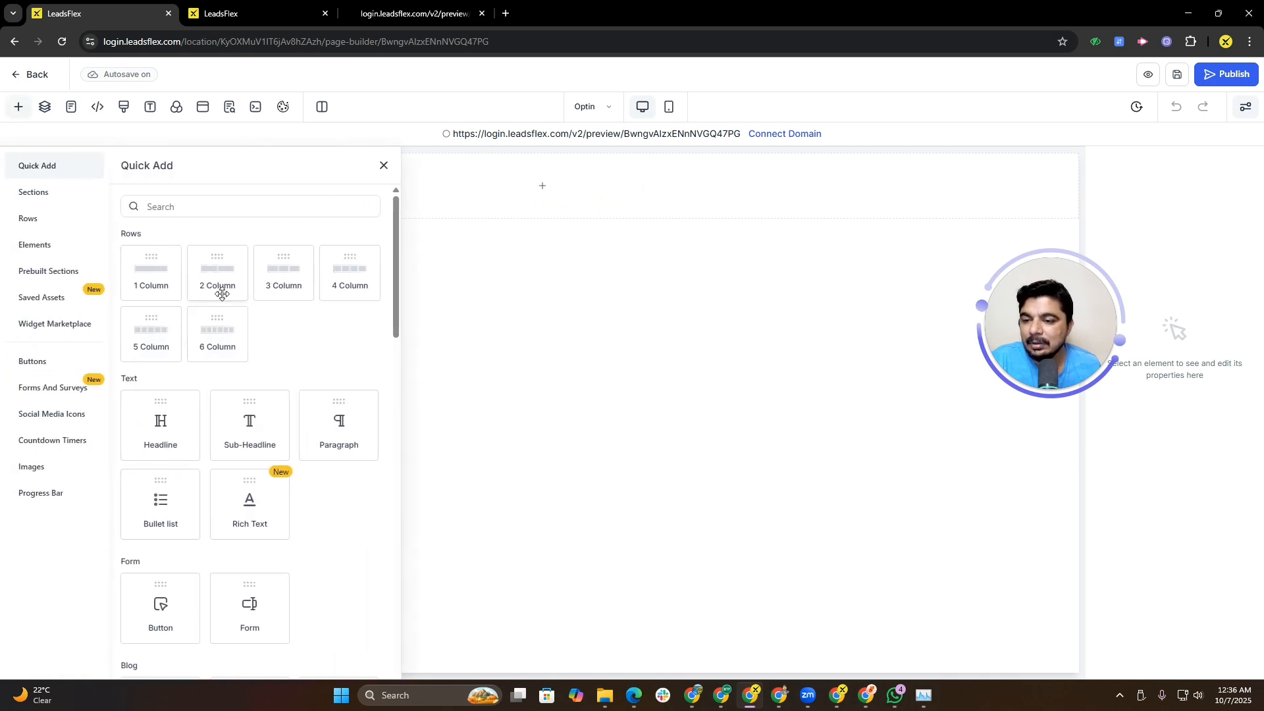
Step: Review the header of the reference preview site in the other tab, then return to the builder
click(415, 13)
scroll(558, 267, up, 20)
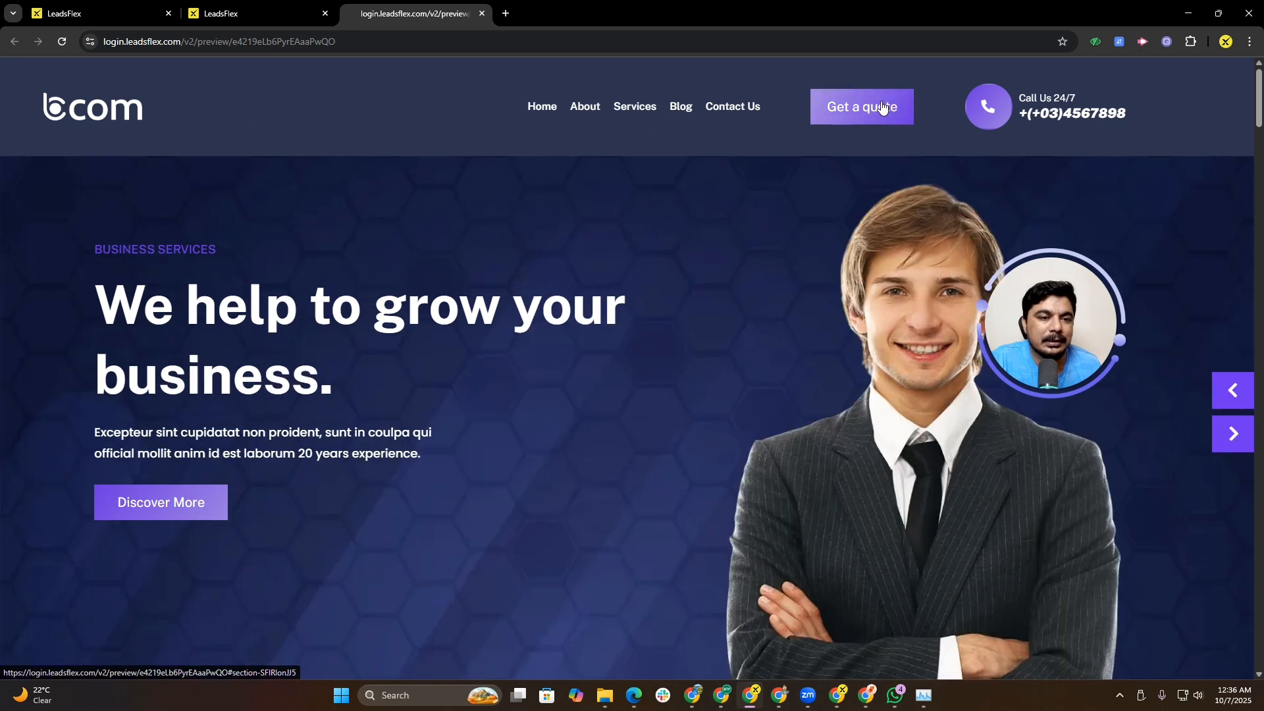
click(283, 11)
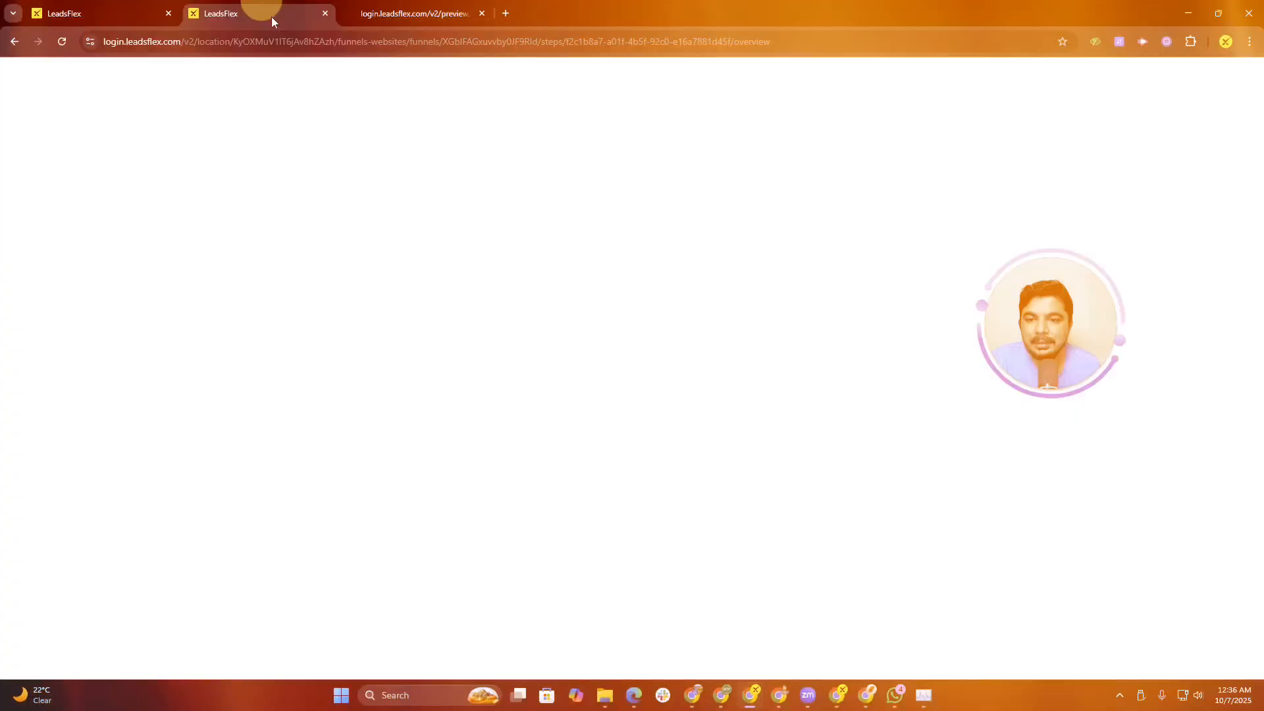
click(89, 12)
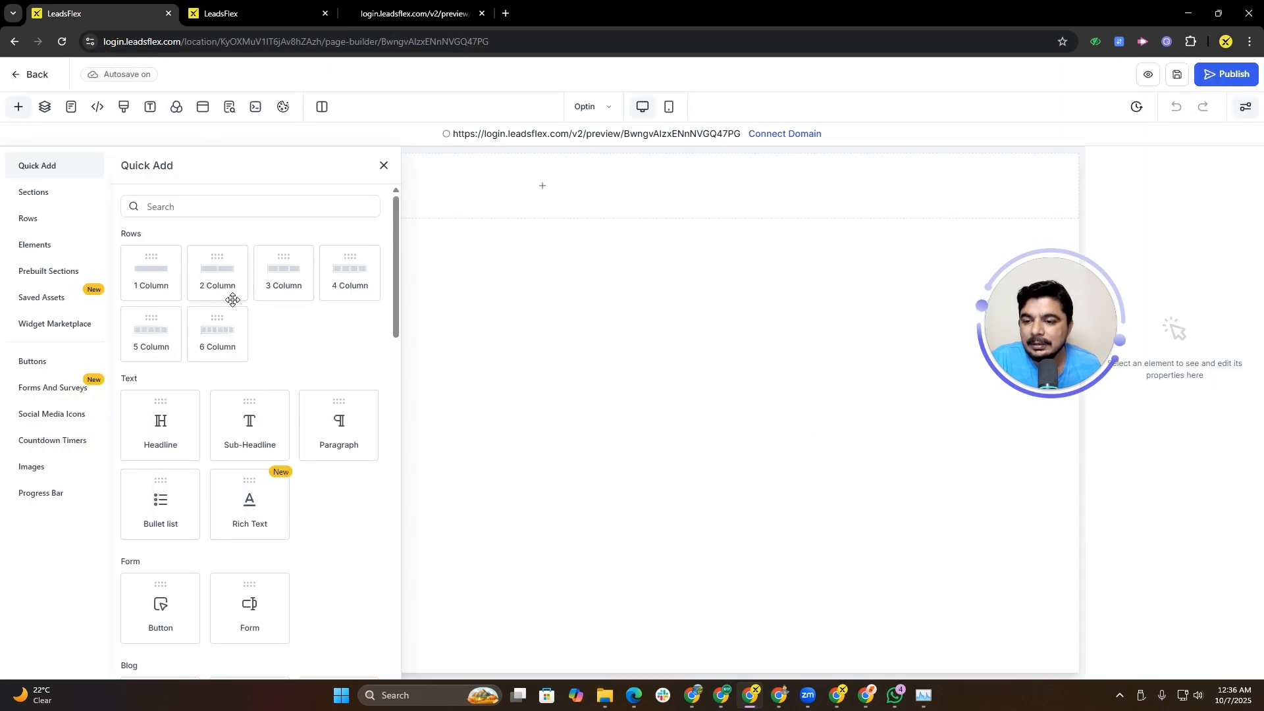
Step: Add a four-column row and insert an Image element into its first column
click(336, 285)
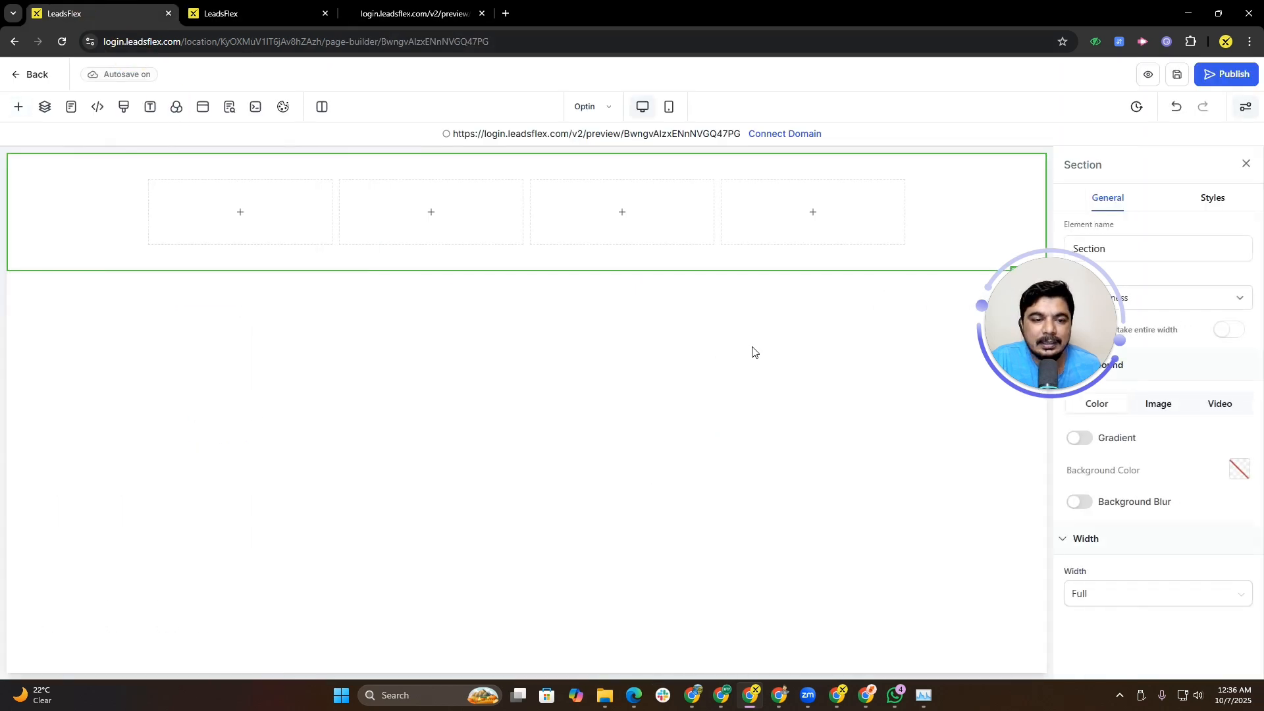
mouse_move(197, 209)
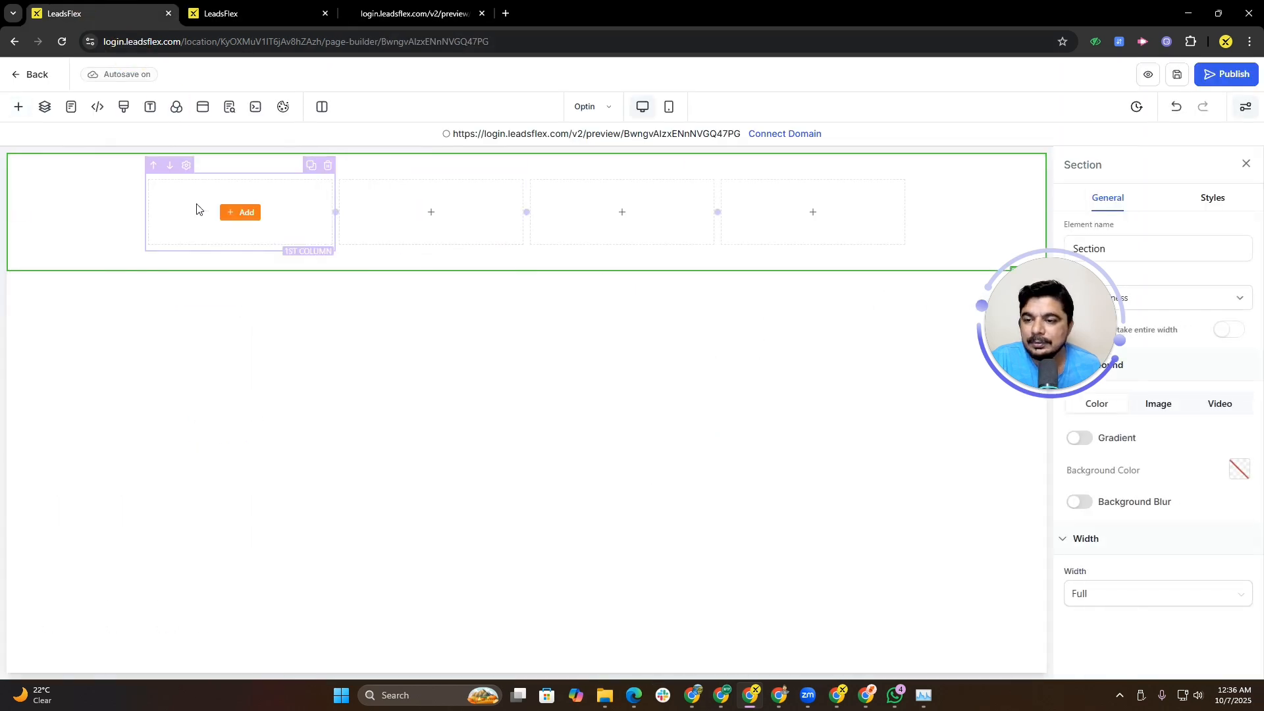
click(243, 220)
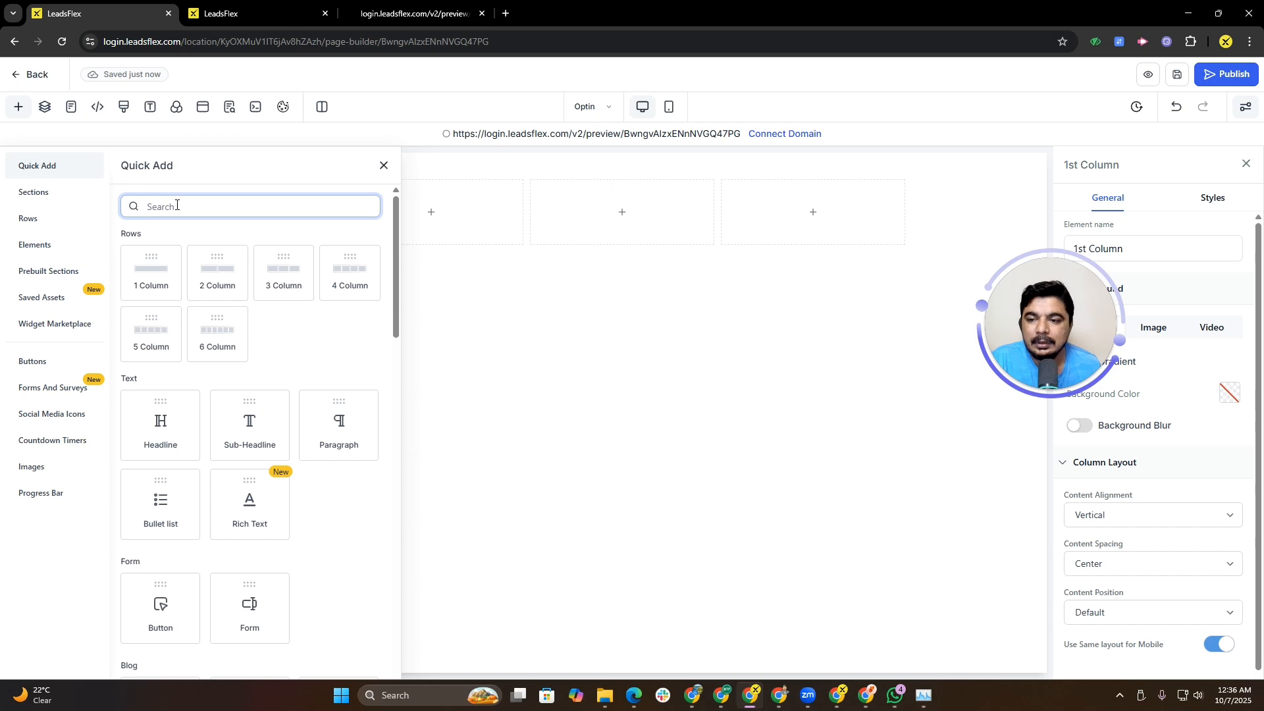
text(im)
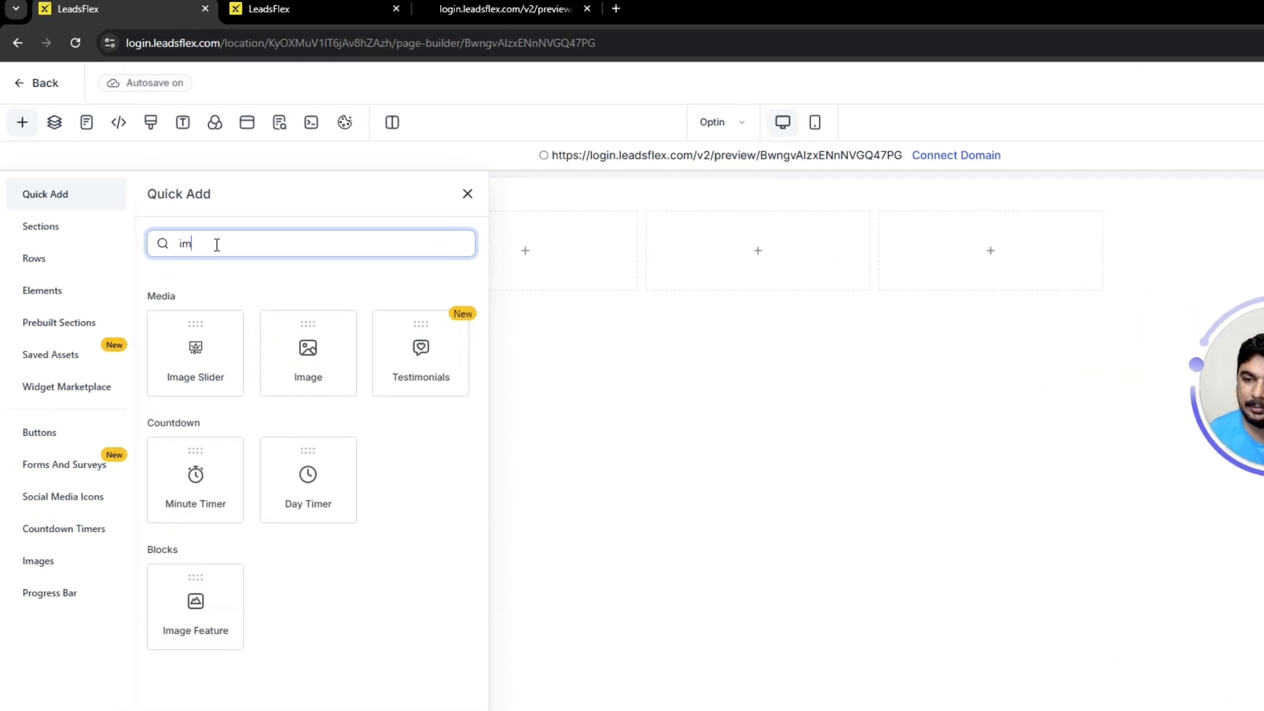
click(384, 410)
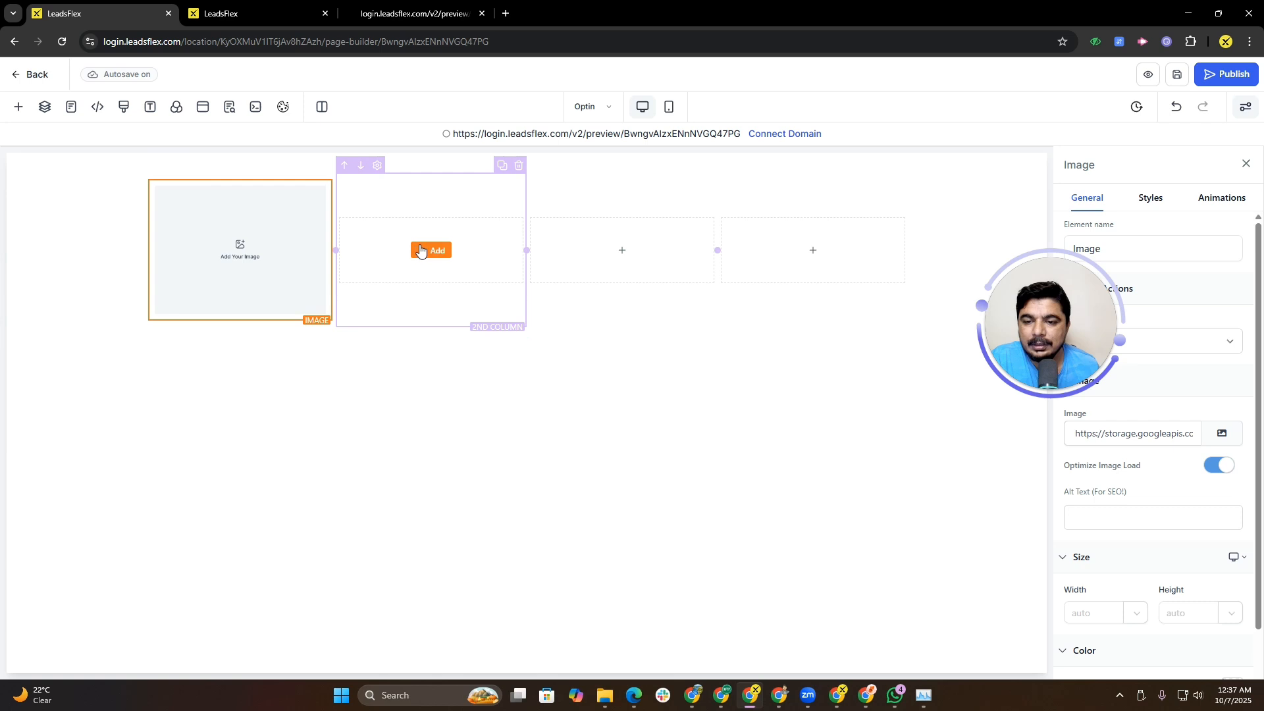
Step: Search for a menu element and add a Navigation Menu to the second column
click(420, 251)
click(245, 205)
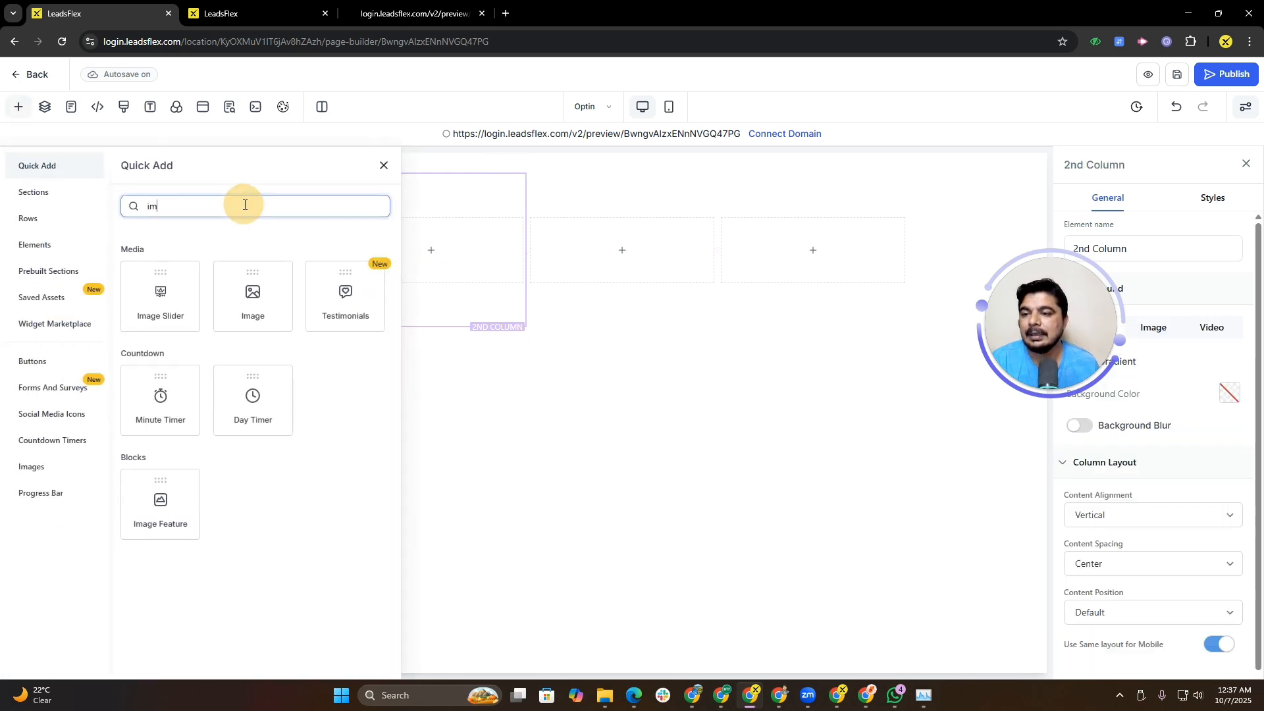
key(BackSpace)
key(BackSpace)
text(men)
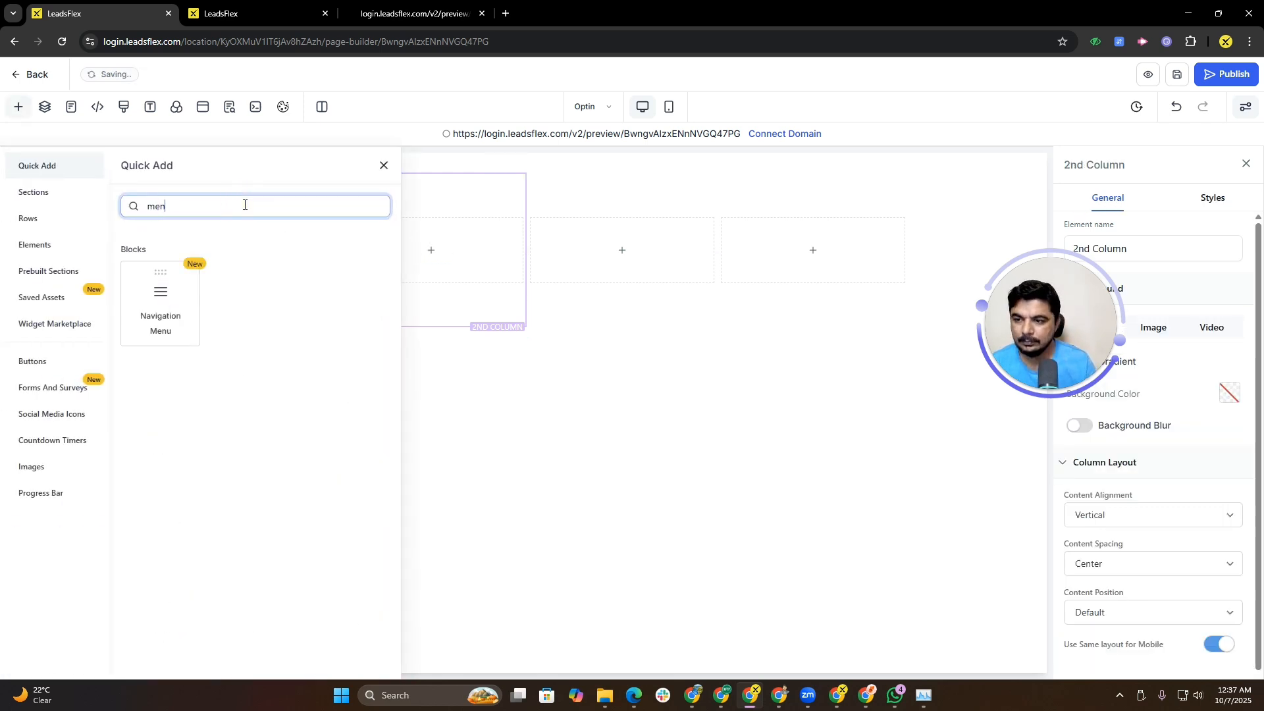
drag(162, 299, 579, 316)
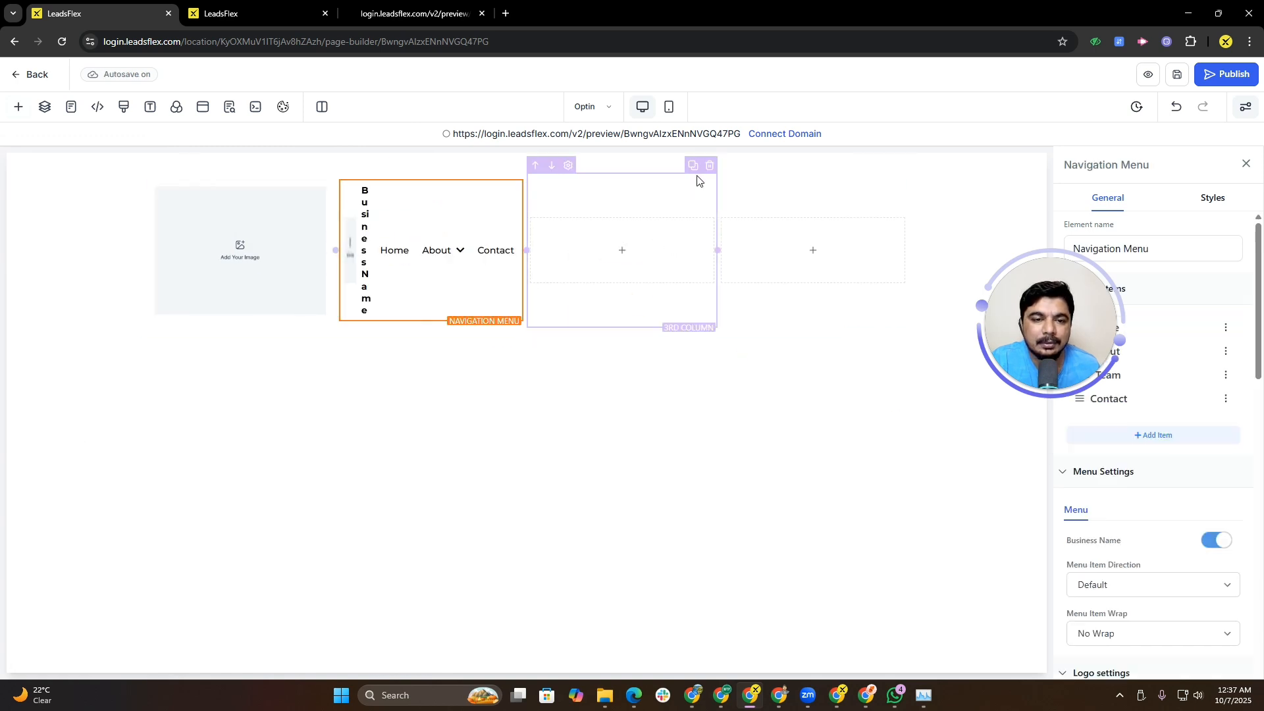
Step: Delete the empty third column and widen the navigation menu's column toward the last column
click(712, 167)
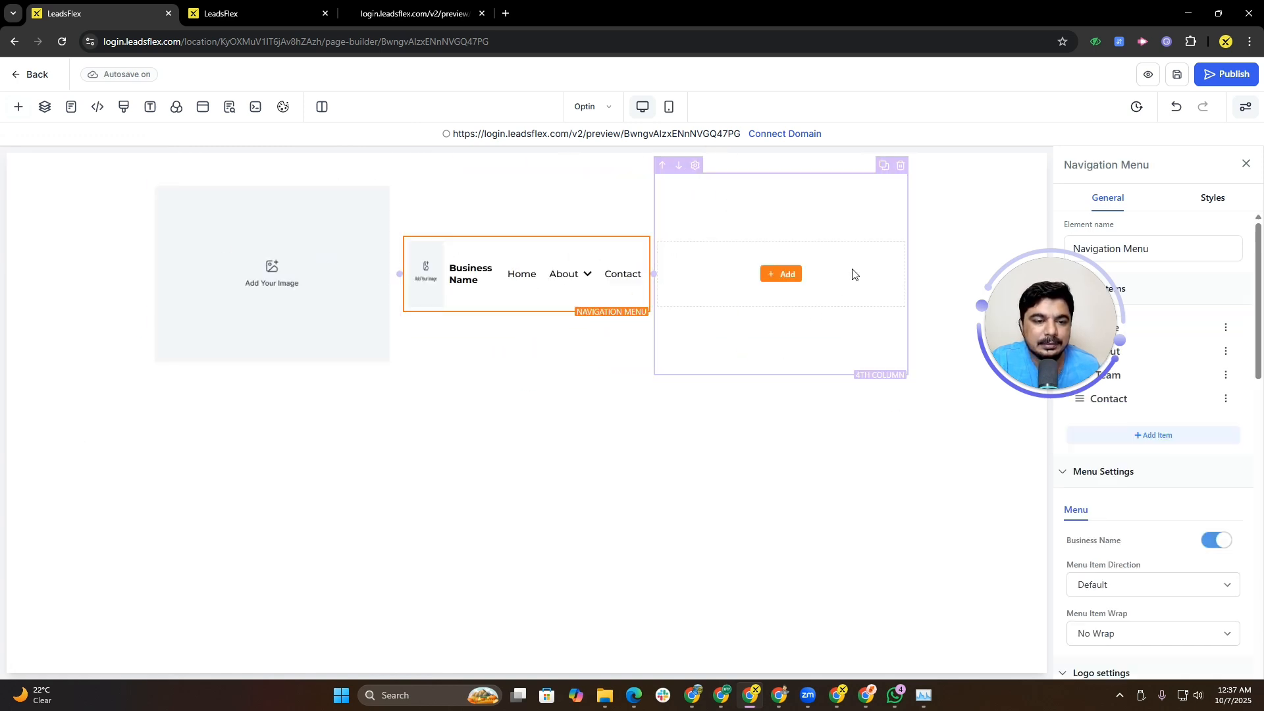
click(721, 275)
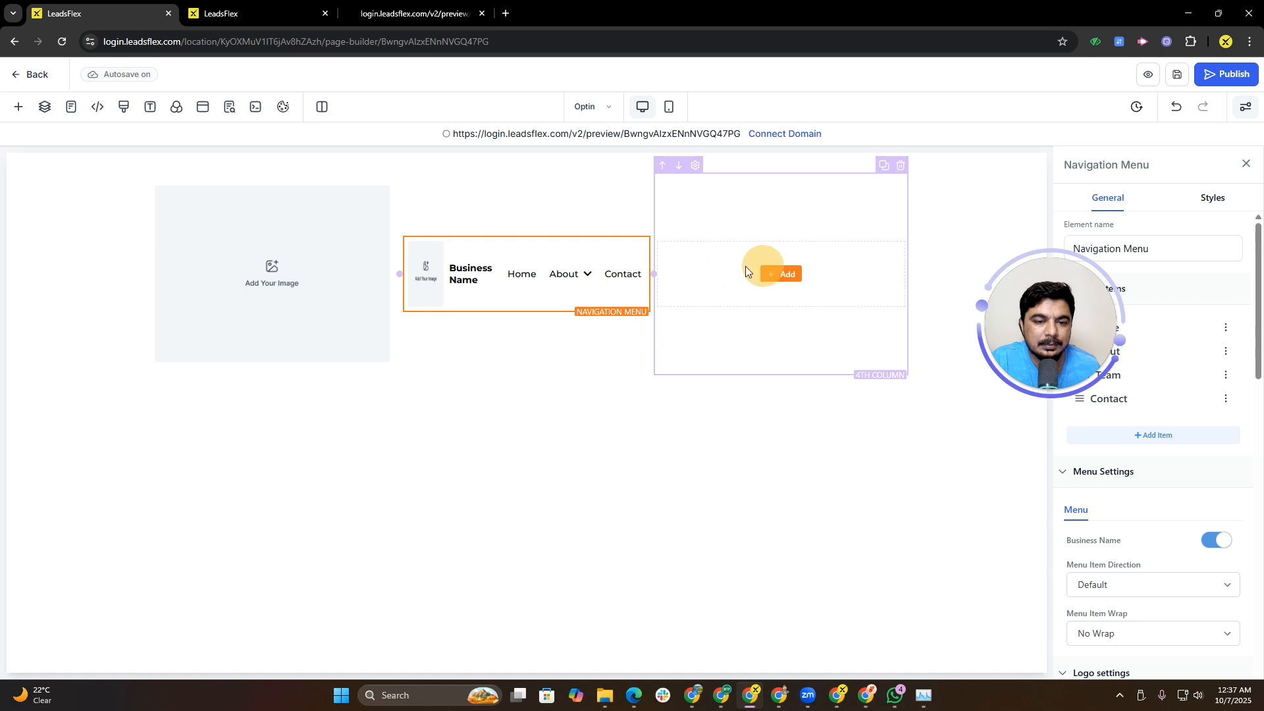
click(658, 276)
drag(662, 276, 825, 295)
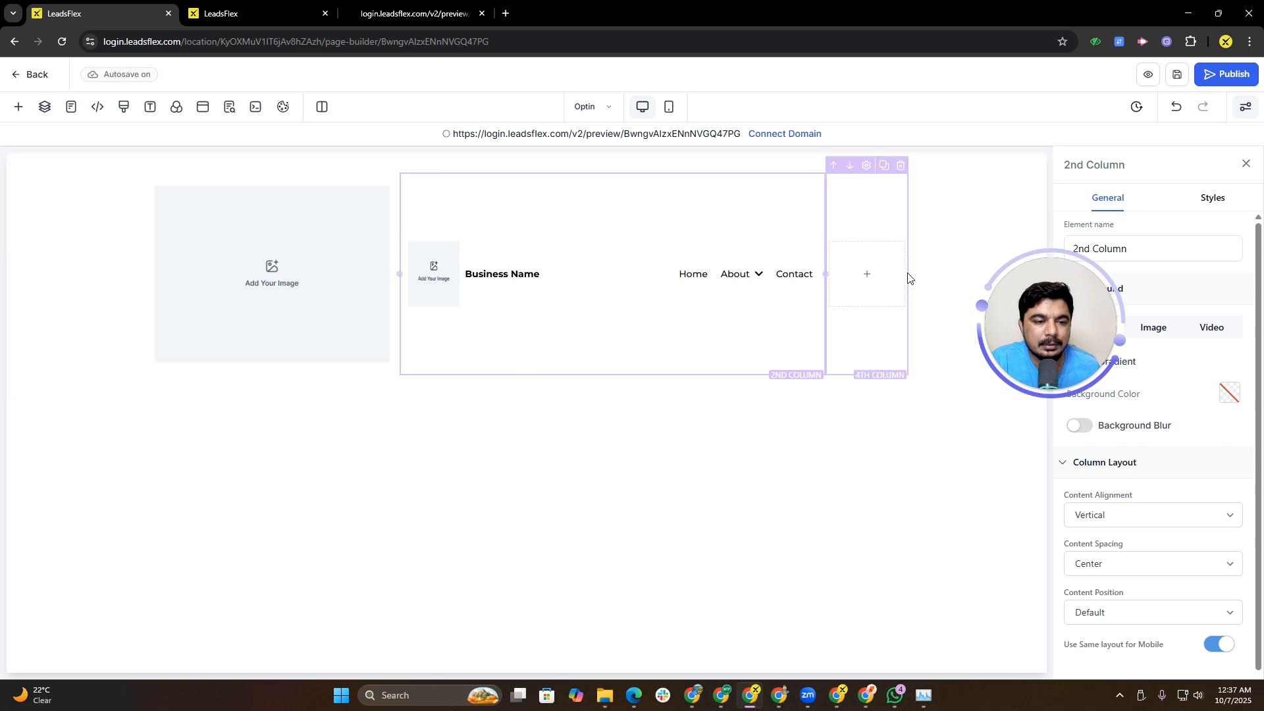
Step: Search for a button element and add a Button to the last column
click(890, 278)
click(868, 276)
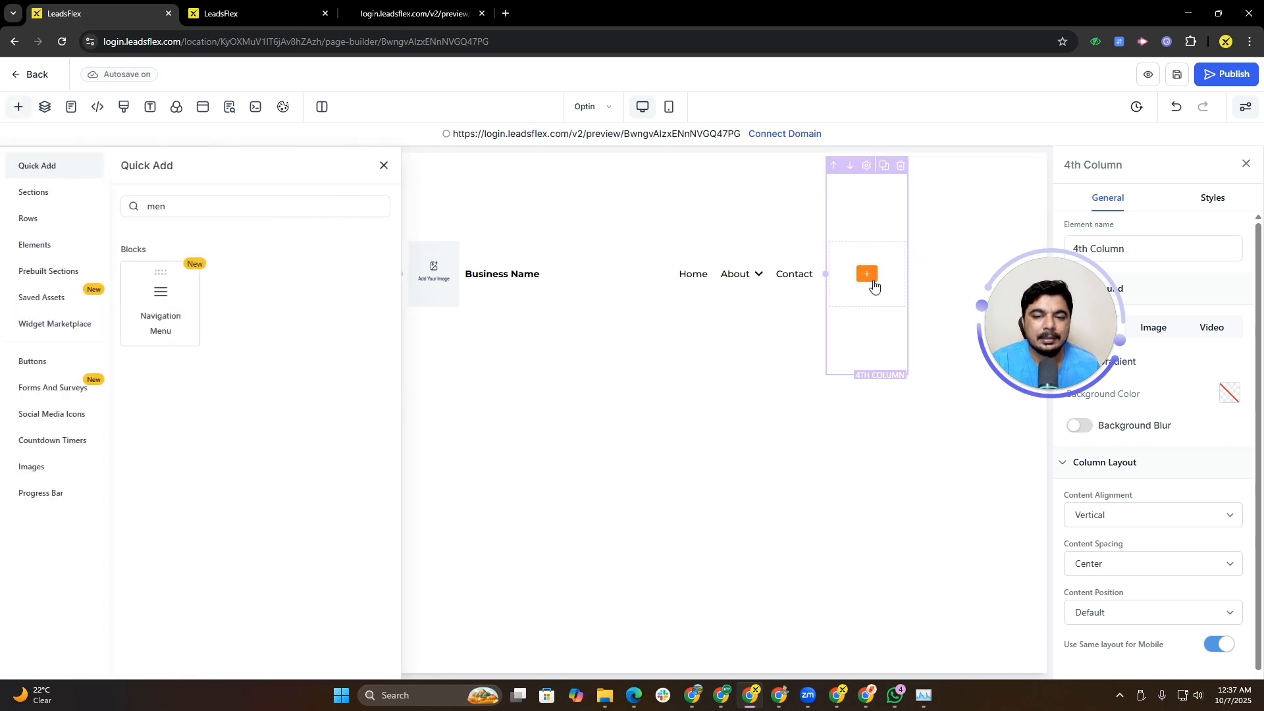
click(222, 201)
key(BackSpace)
key(BackSpace)
key(BackSpace)
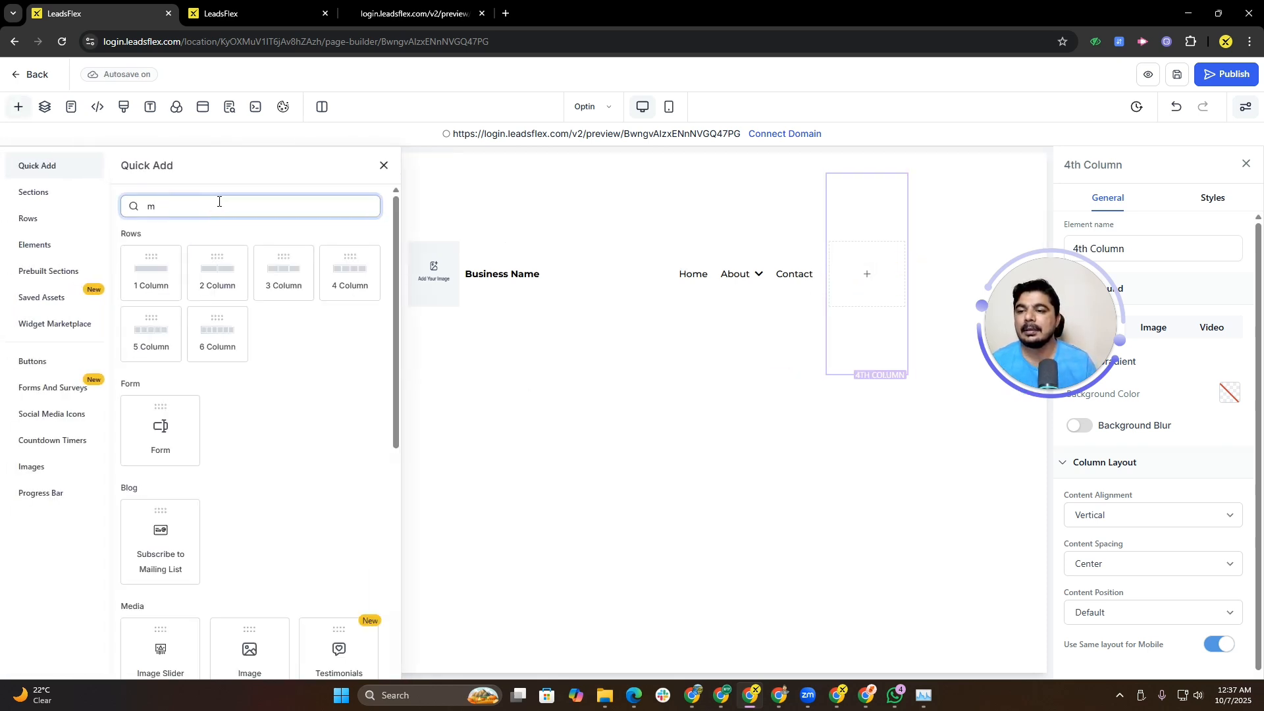
text(But)
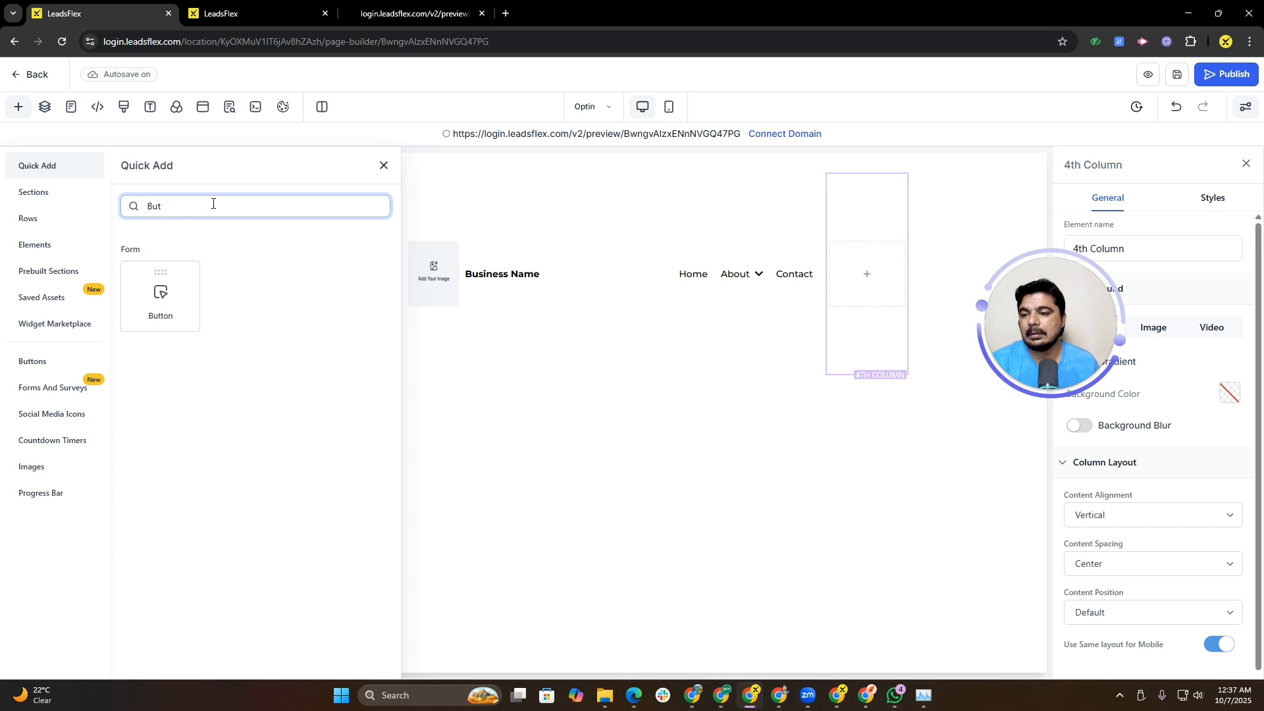
click(166, 288)
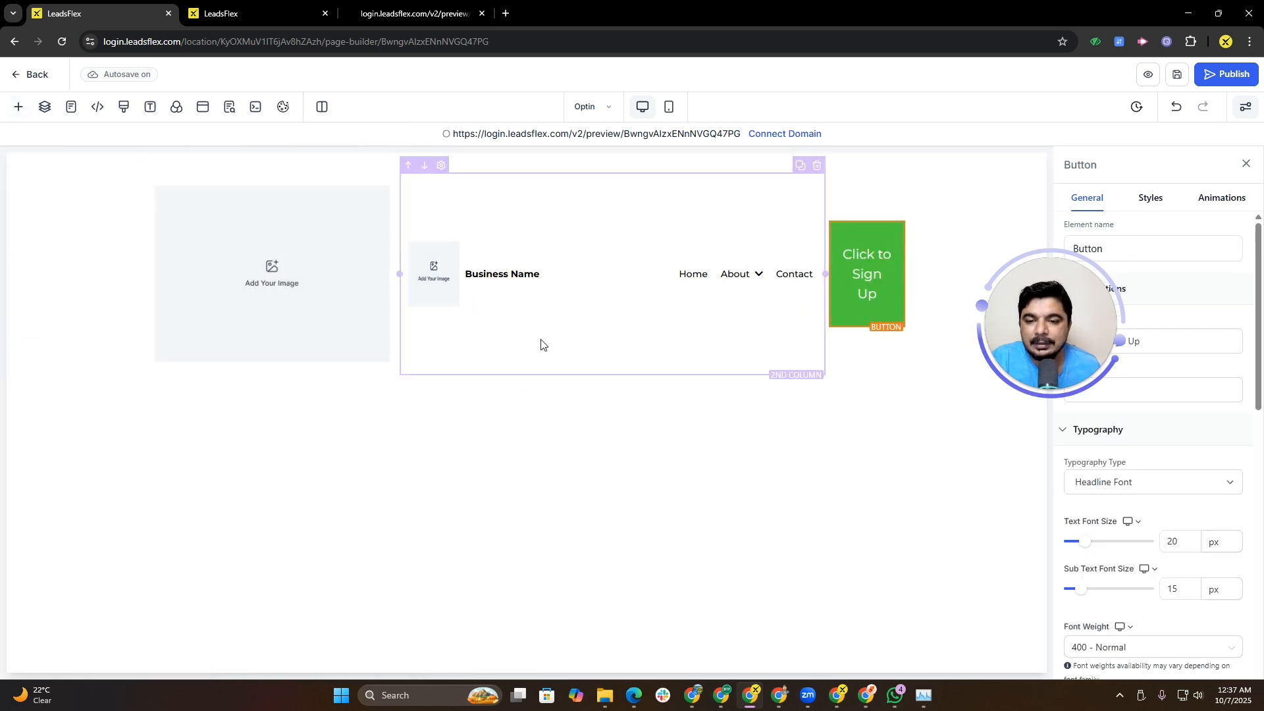
Step: Select the navigation menu and turn off its Business Name display
click(451, 278)
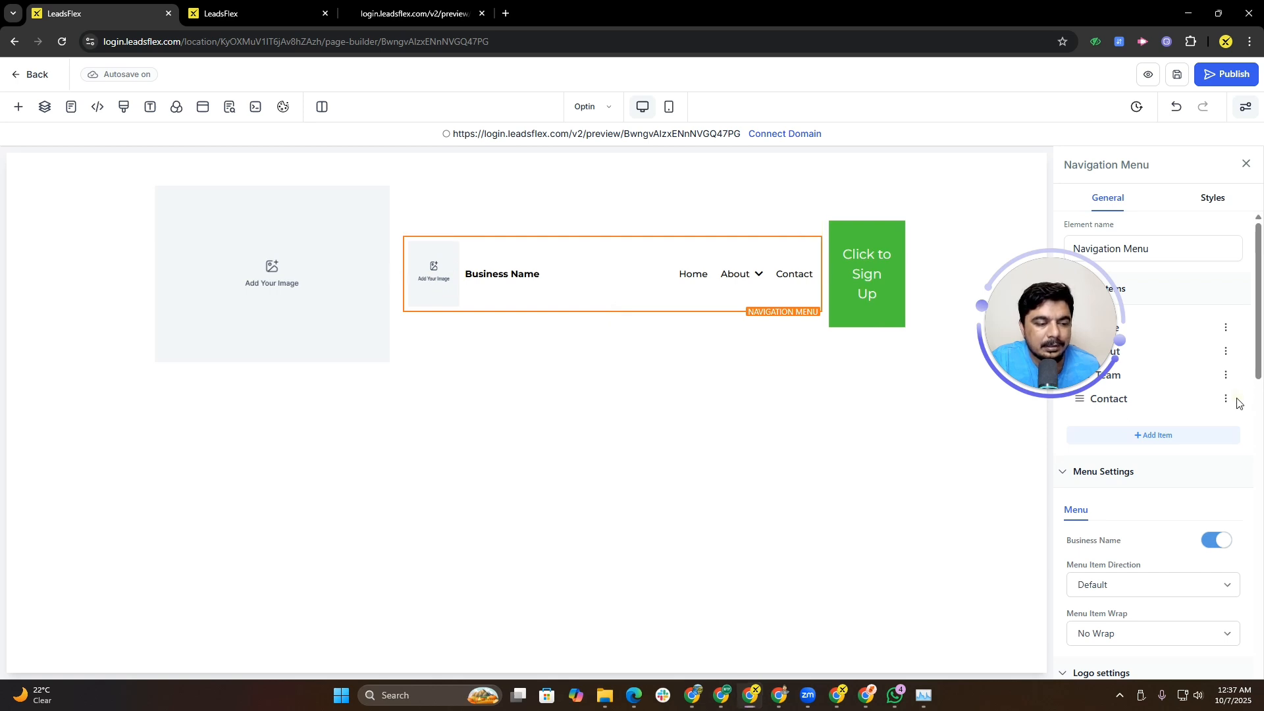
drag(999, 312, 39, 533)
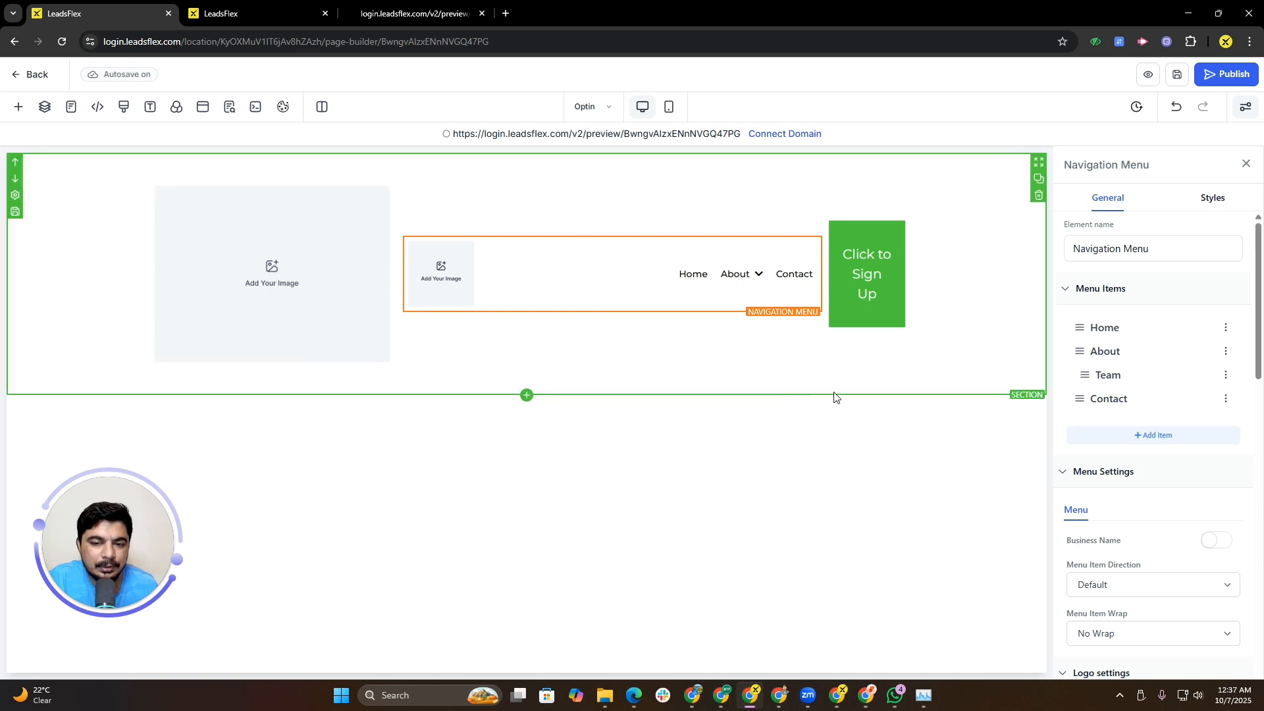
Step: Turn off the navigation menu's Logo In Menu option
drag(1222, 331, 1258, 375)
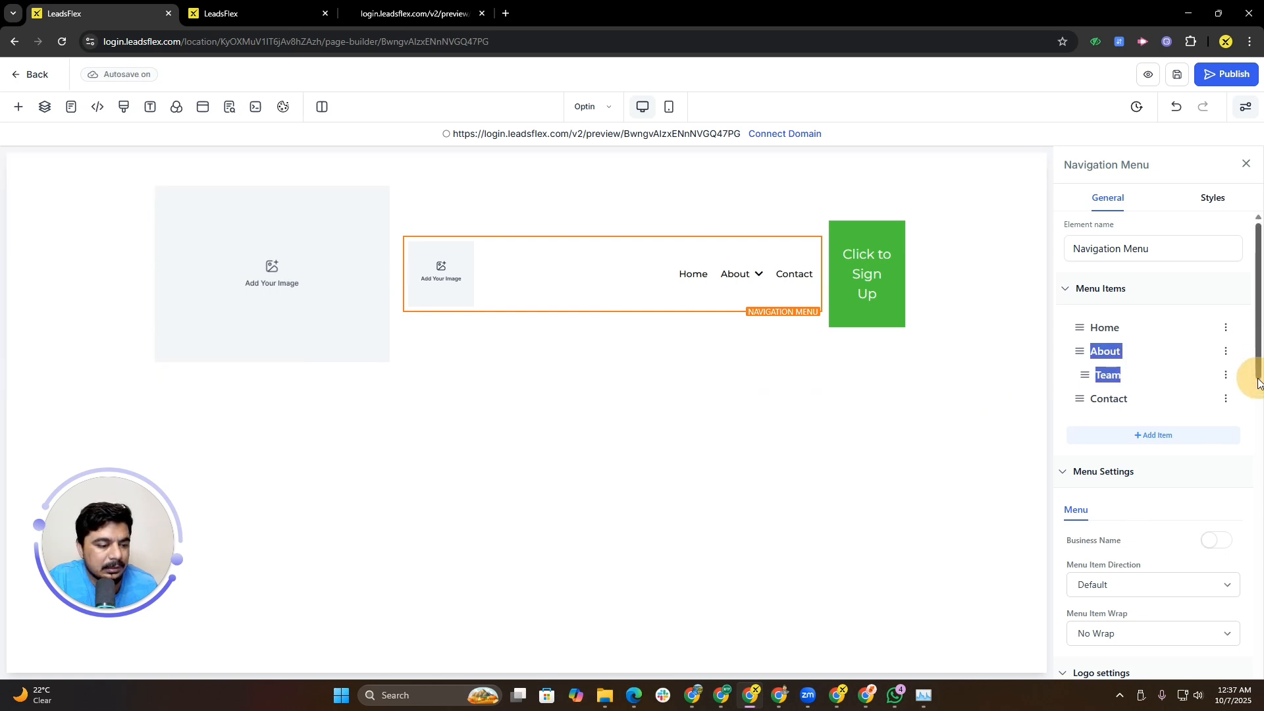
scroll(1258, 378, down, 1)
scroll(1259, 378, down, 3)
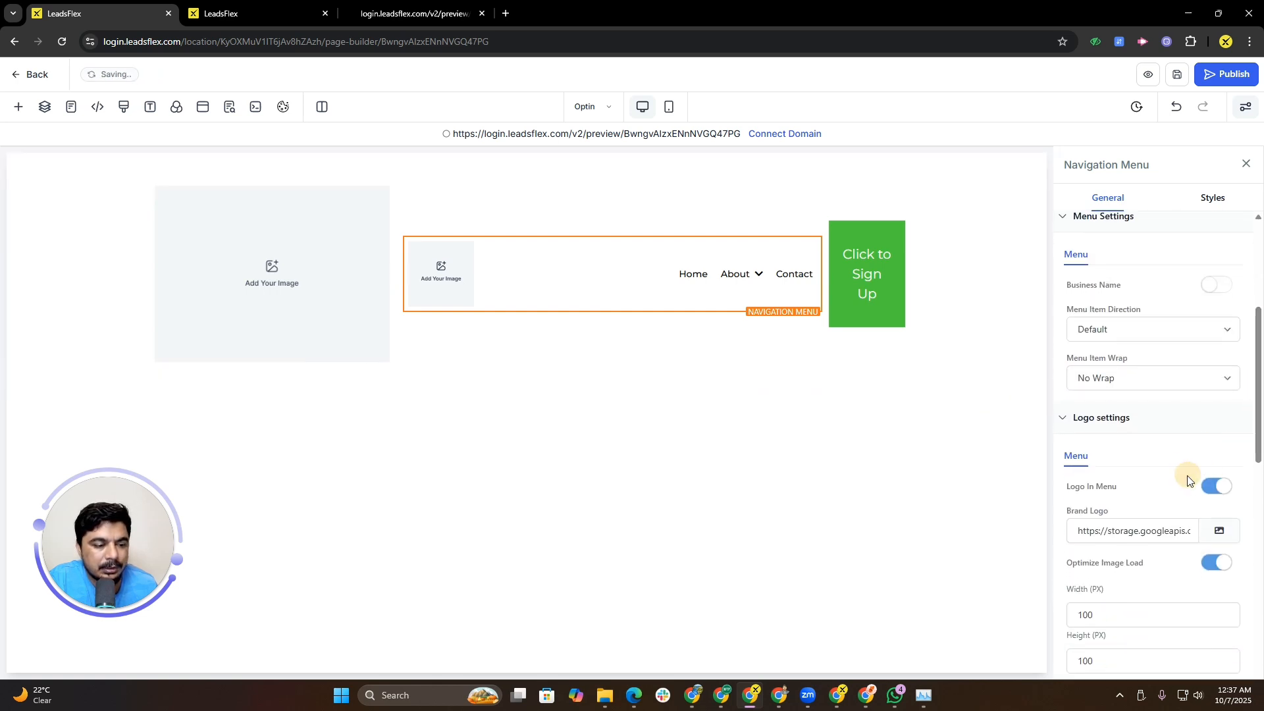
click(1210, 488)
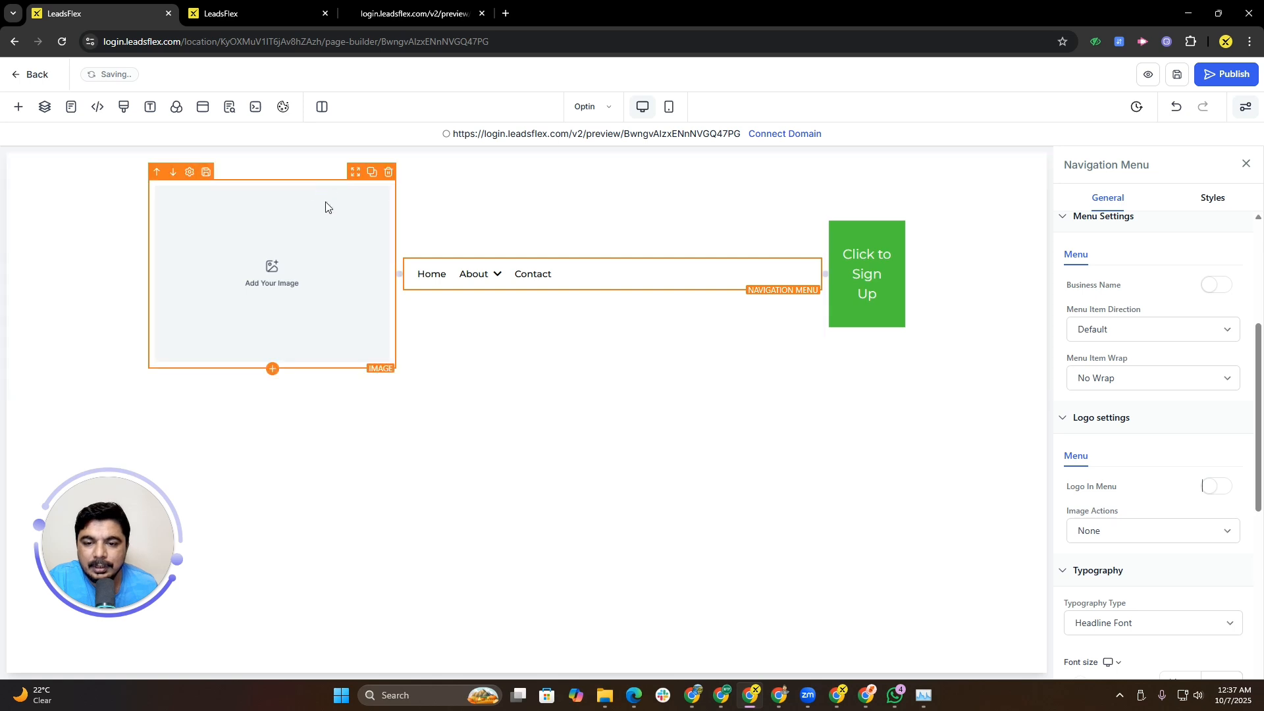
Step: Set the first column's image to logo (1).png from media storage
click(359, 296)
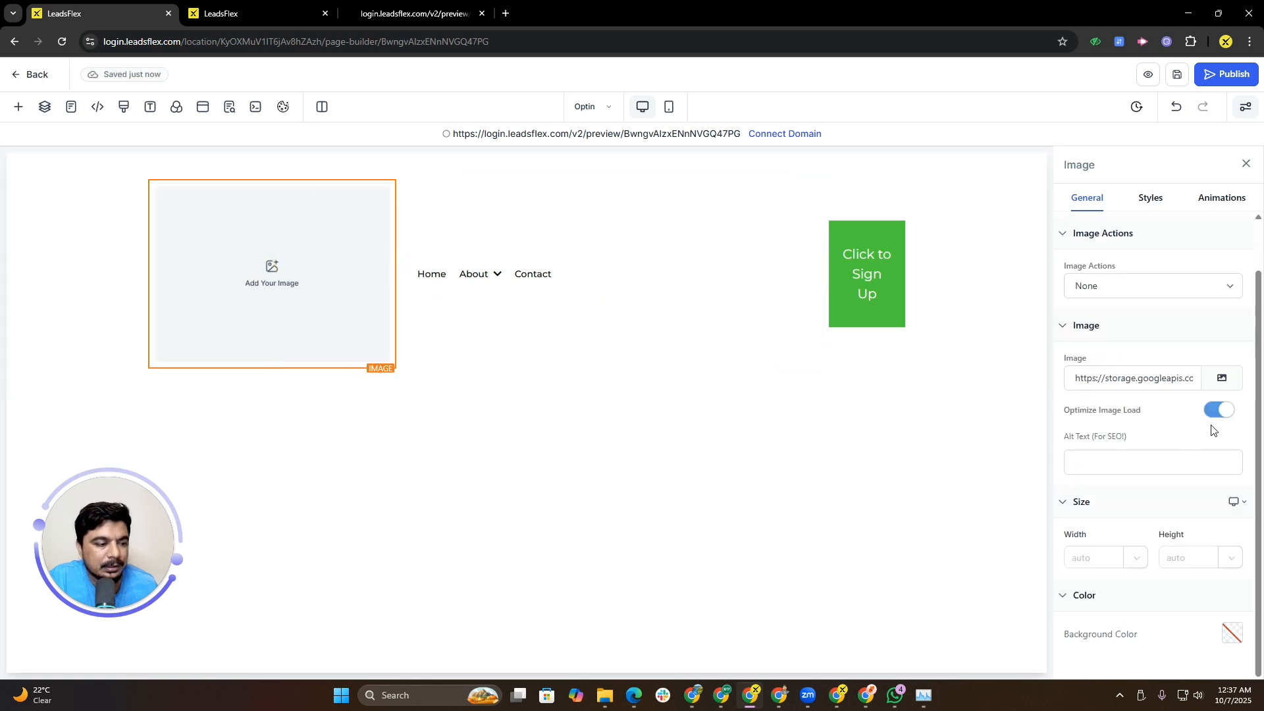
click(1221, 380)
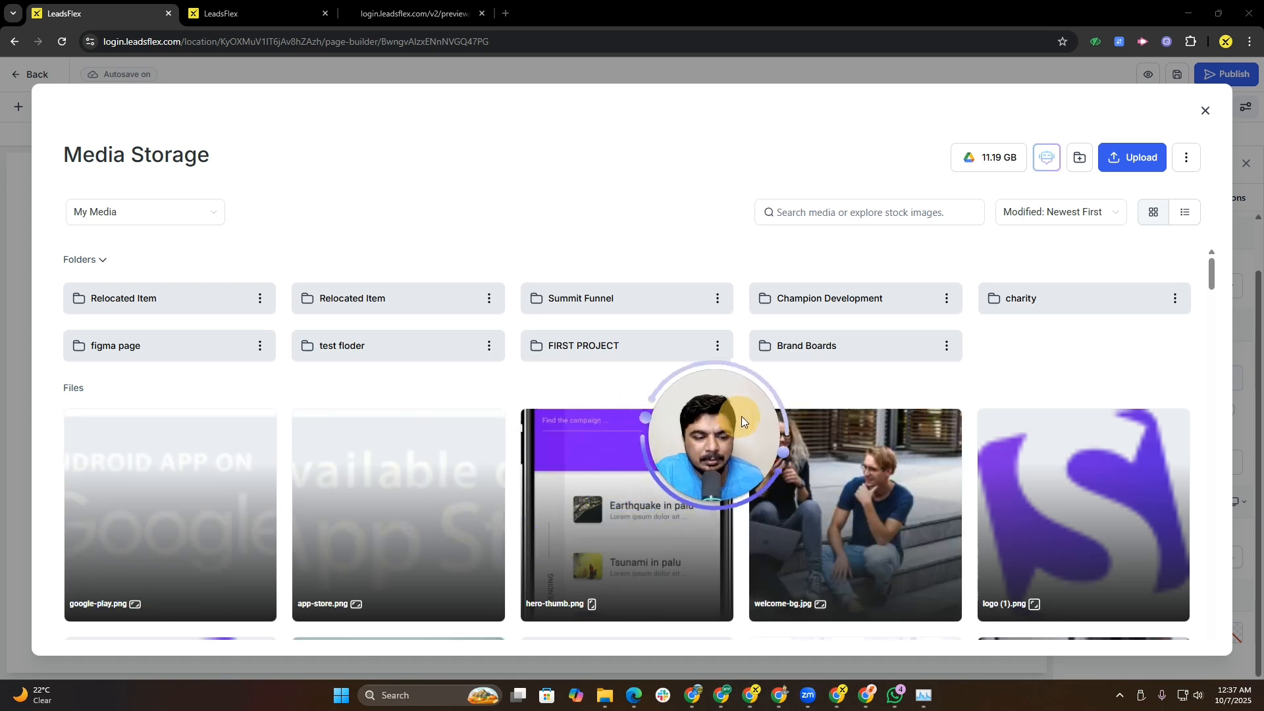
click(1124, 486)
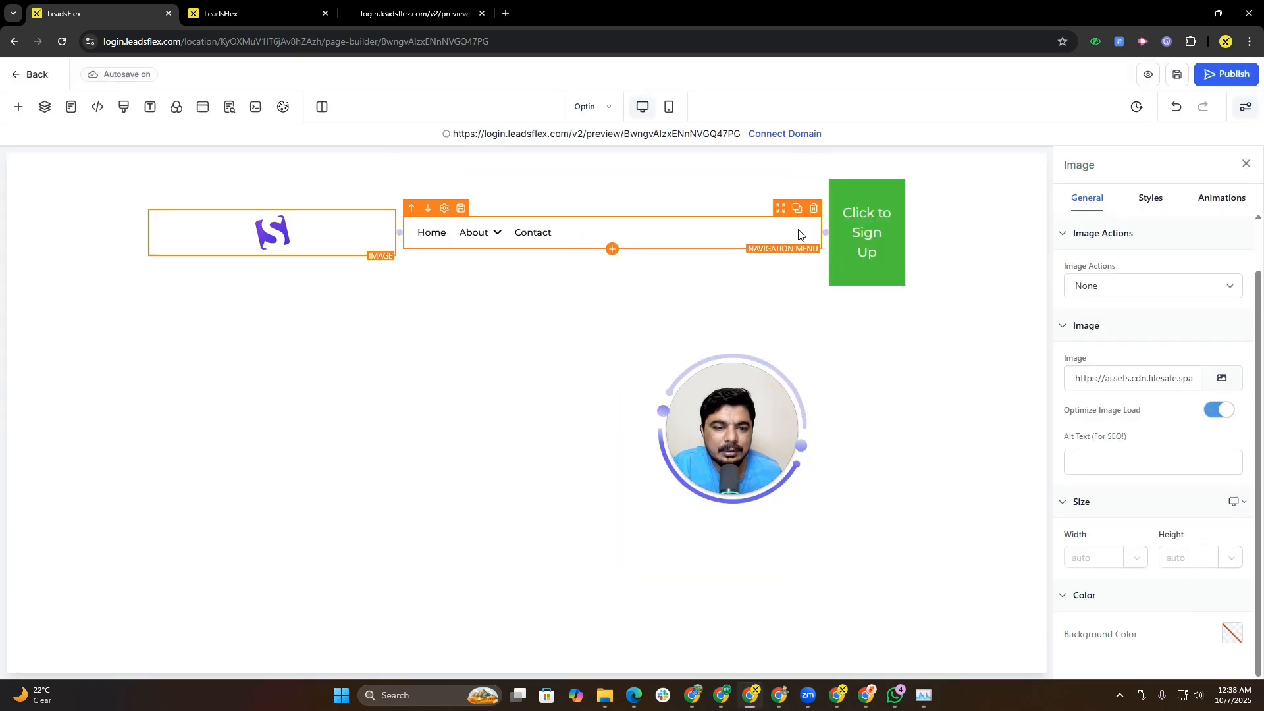
Step: Select the sign-up button and set its sub text font size to 16 px
click(868, 236)
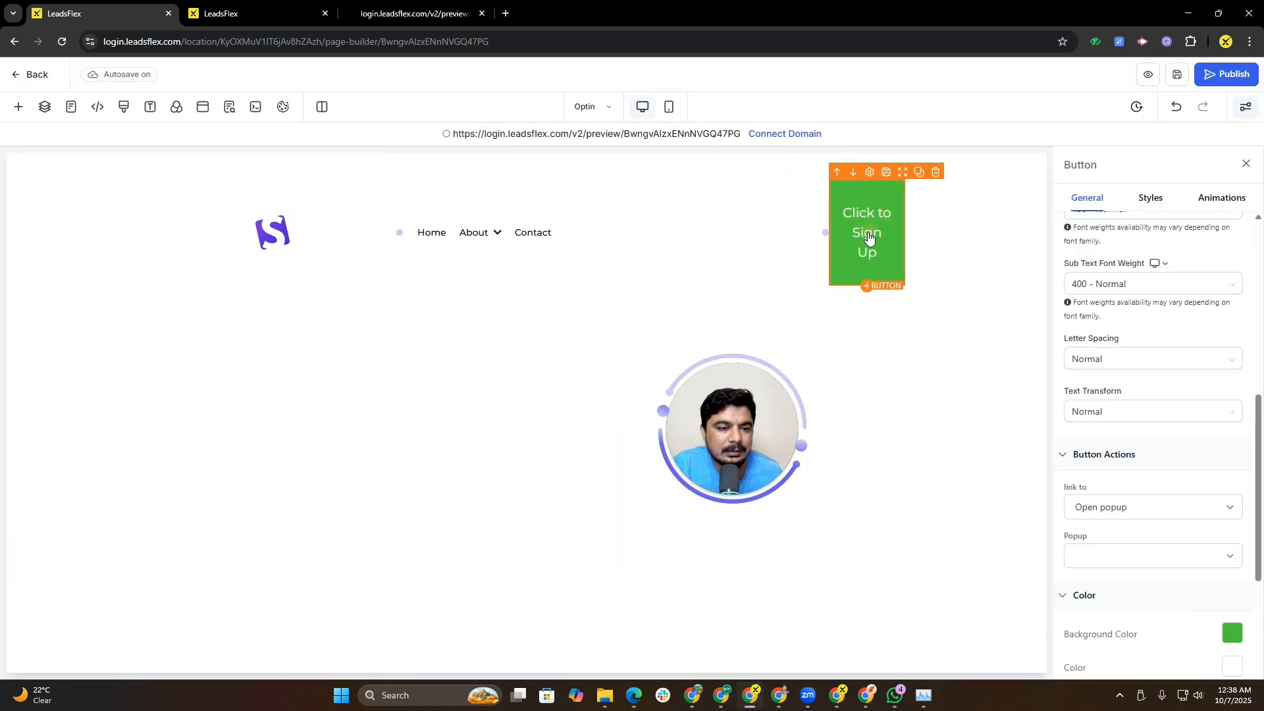
click(793, 234)
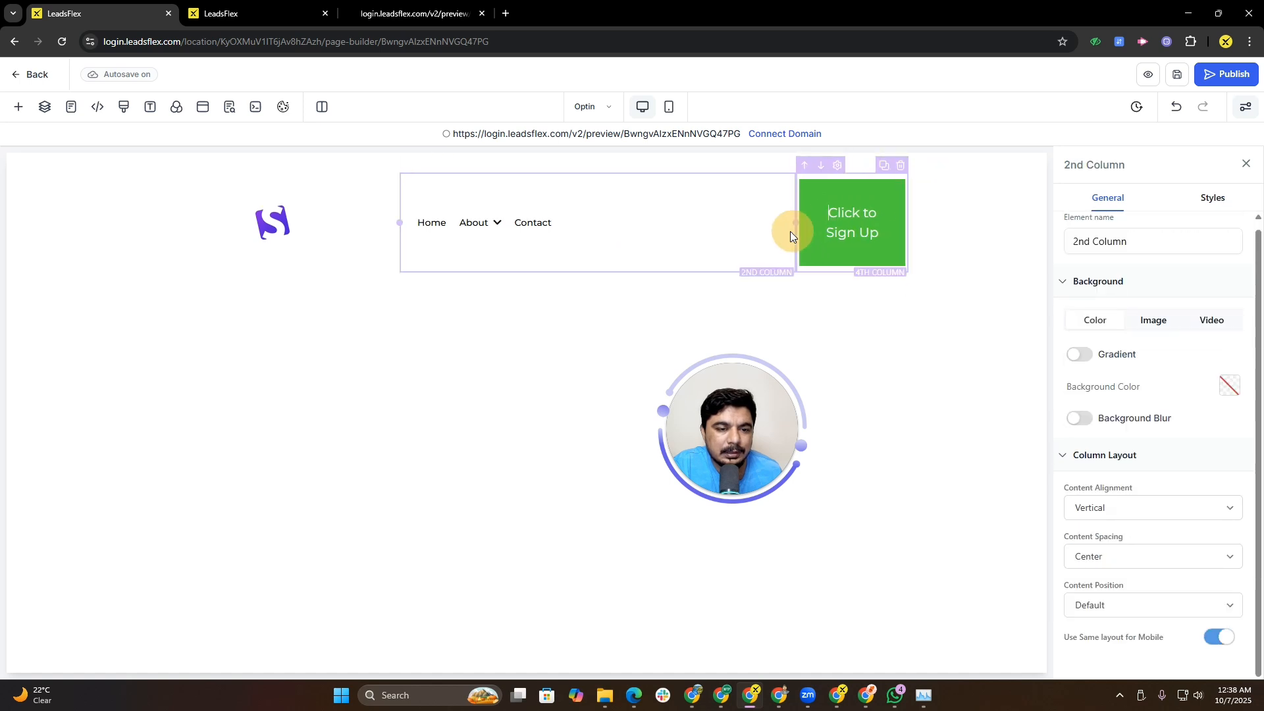
click(852, 274)
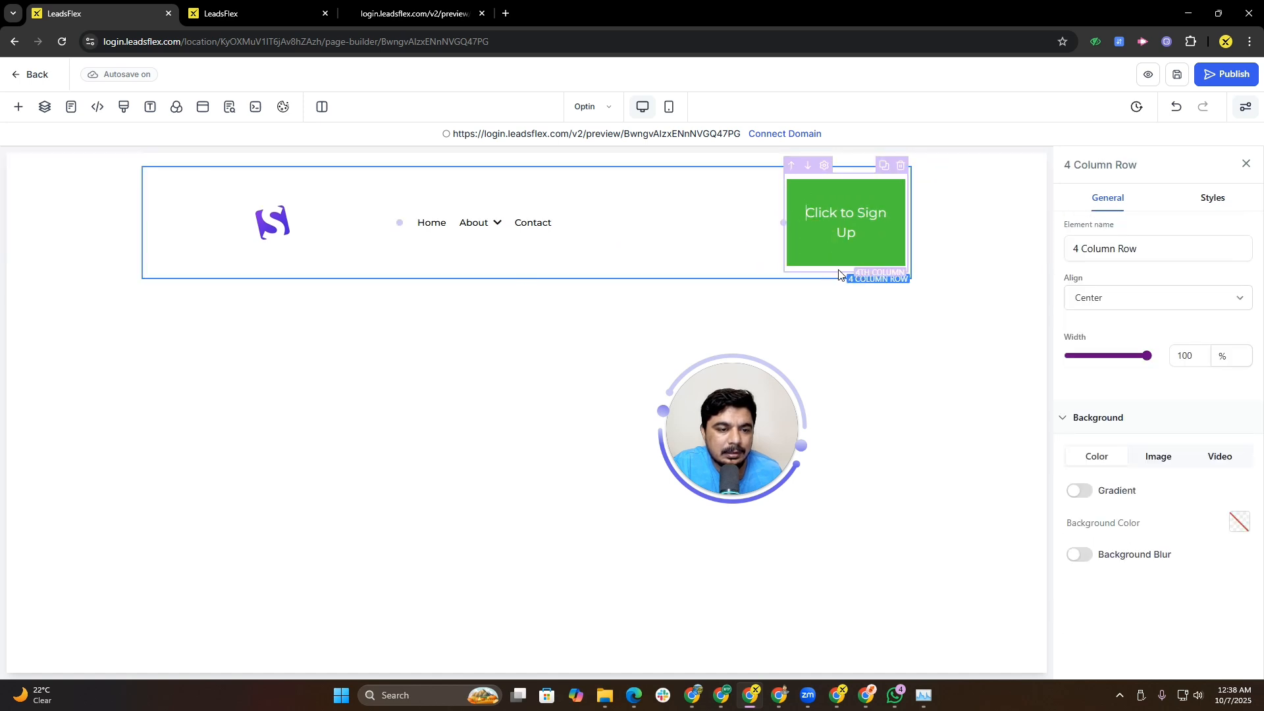
click(839, 271)
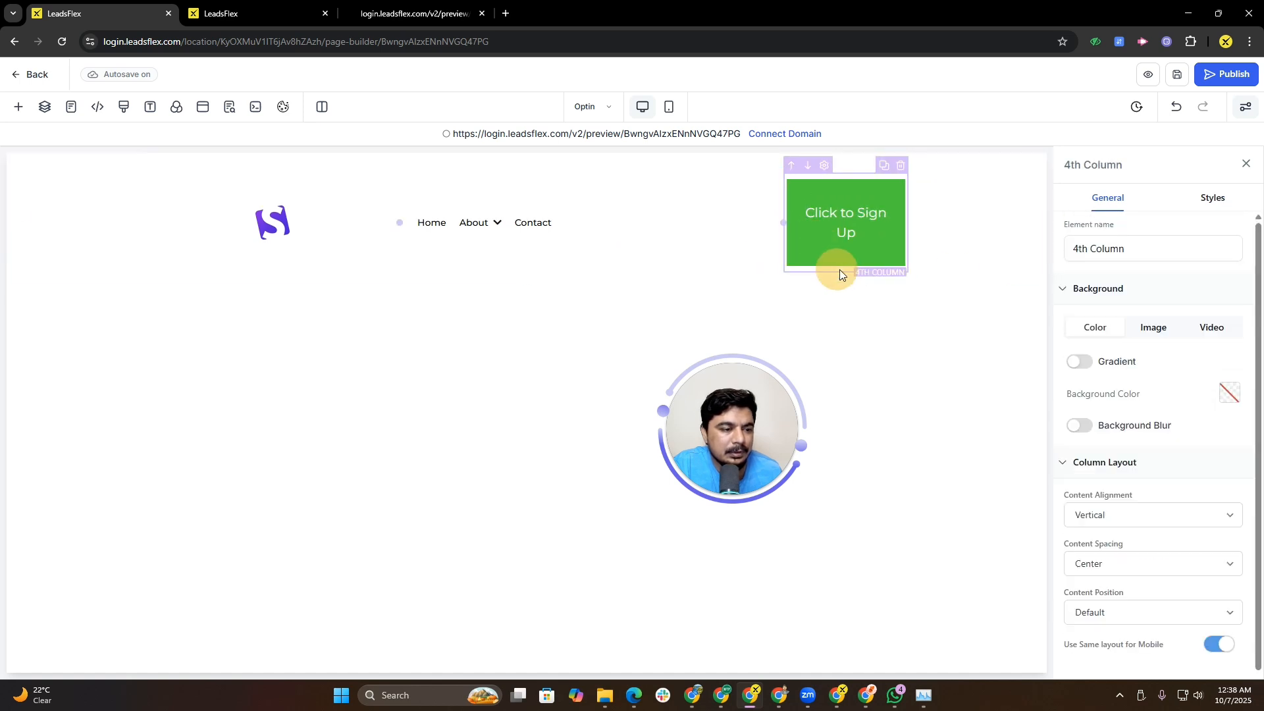
click(863, 241)
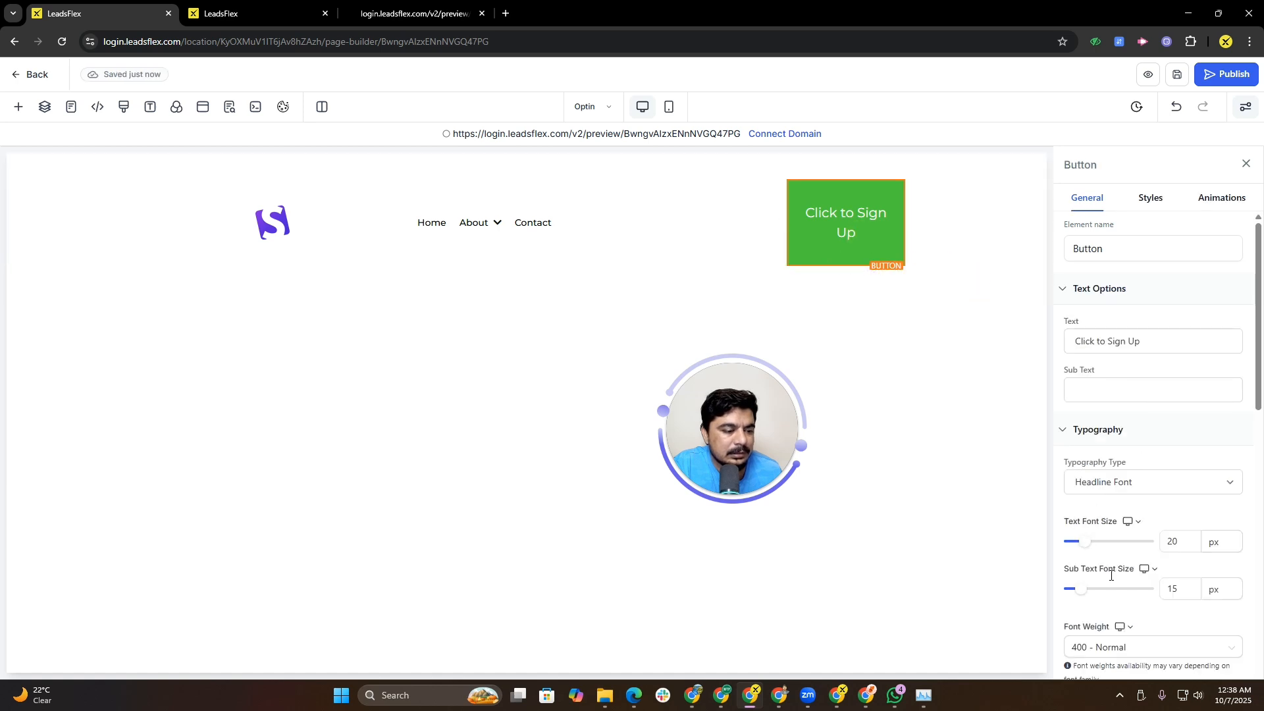
mouse_move(1084, 592)
mouse_down()
mouse_move(1067, 591)
mouse_move(1083, 592)
mouse_up()
Step: Set the button's sub text font weight to 300 - Light
drag(1262, 369, 1155, 426)
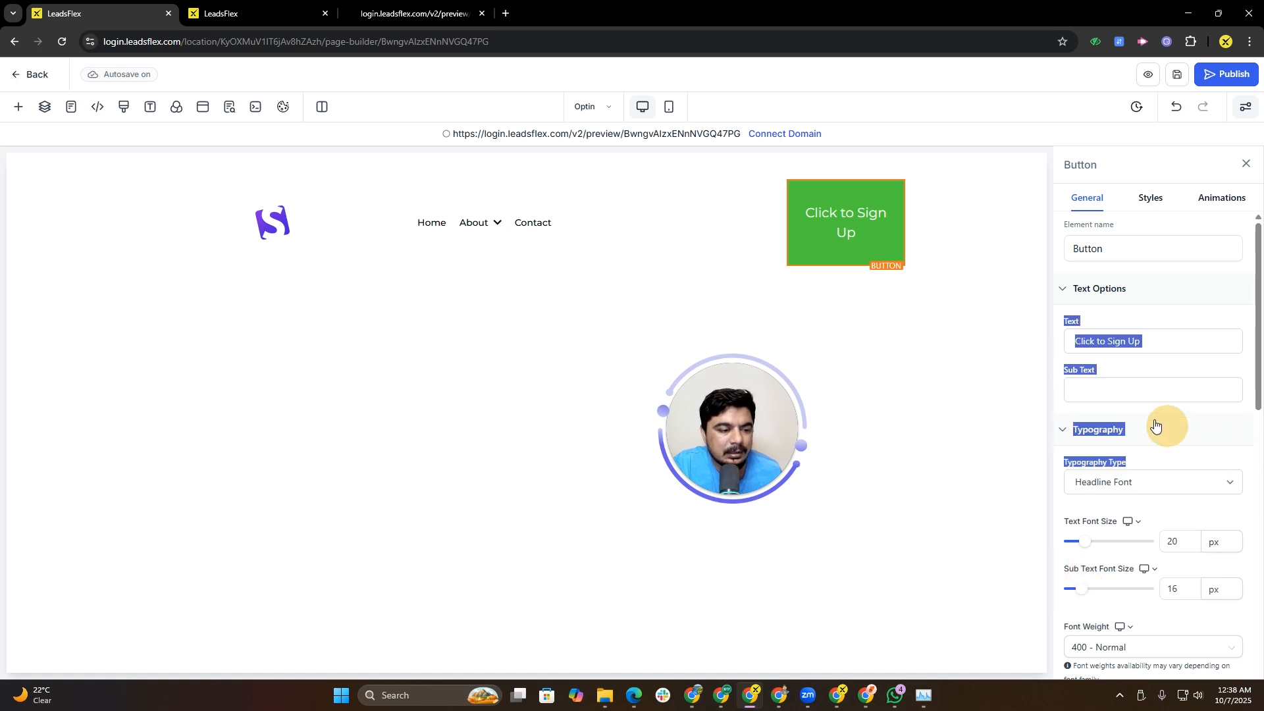
click(1171, 395)
drag(1260, 342, 1261, 520)
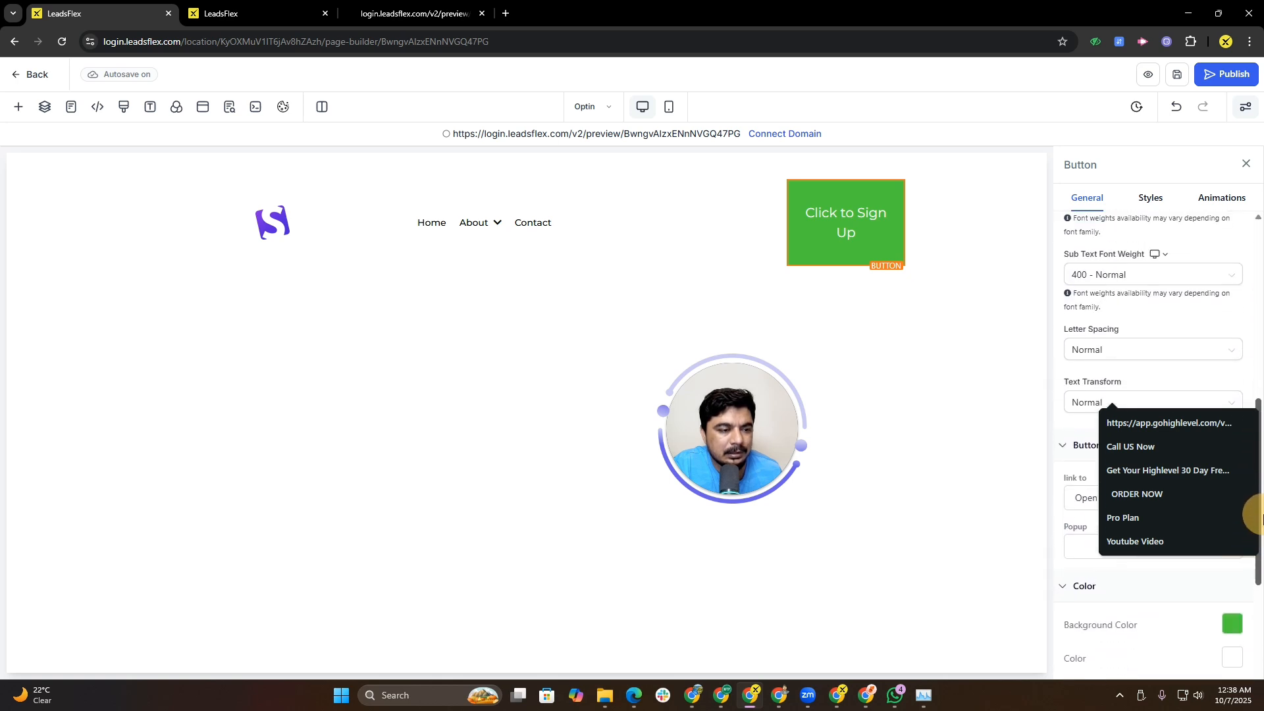
click(1106, 274)
click(1111, 347)
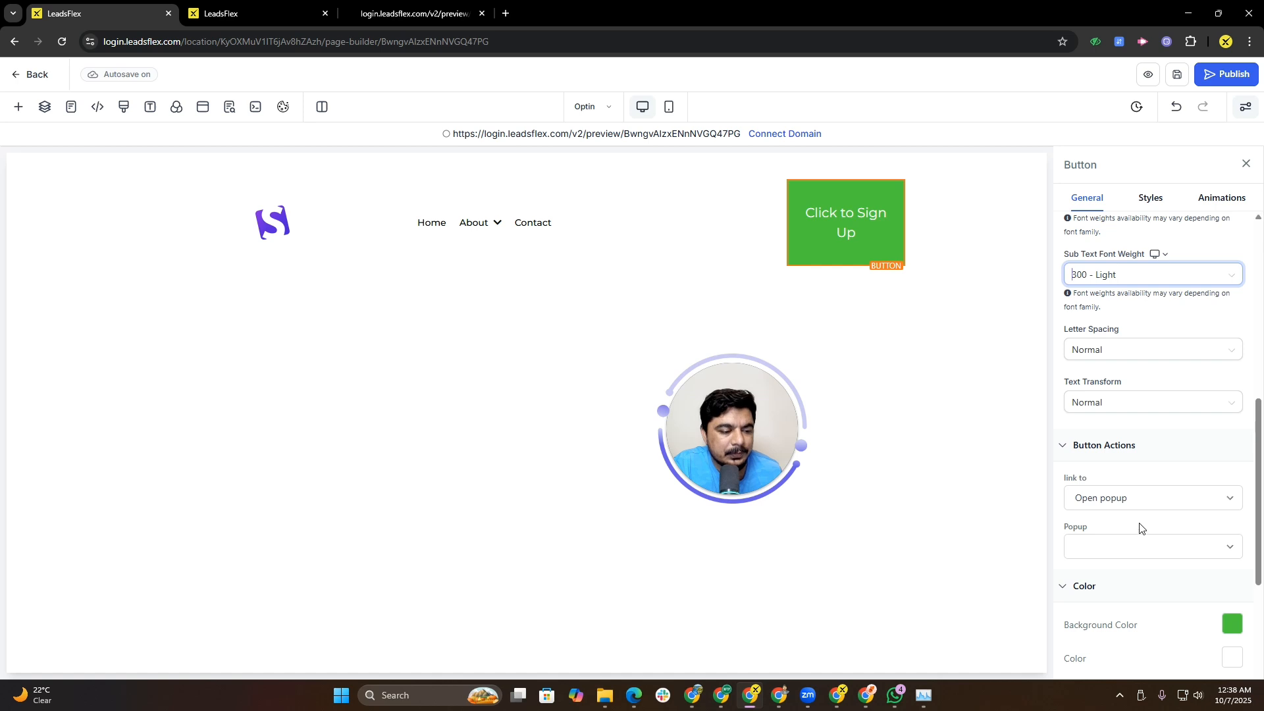
scroll(1142, 528, down, 3)
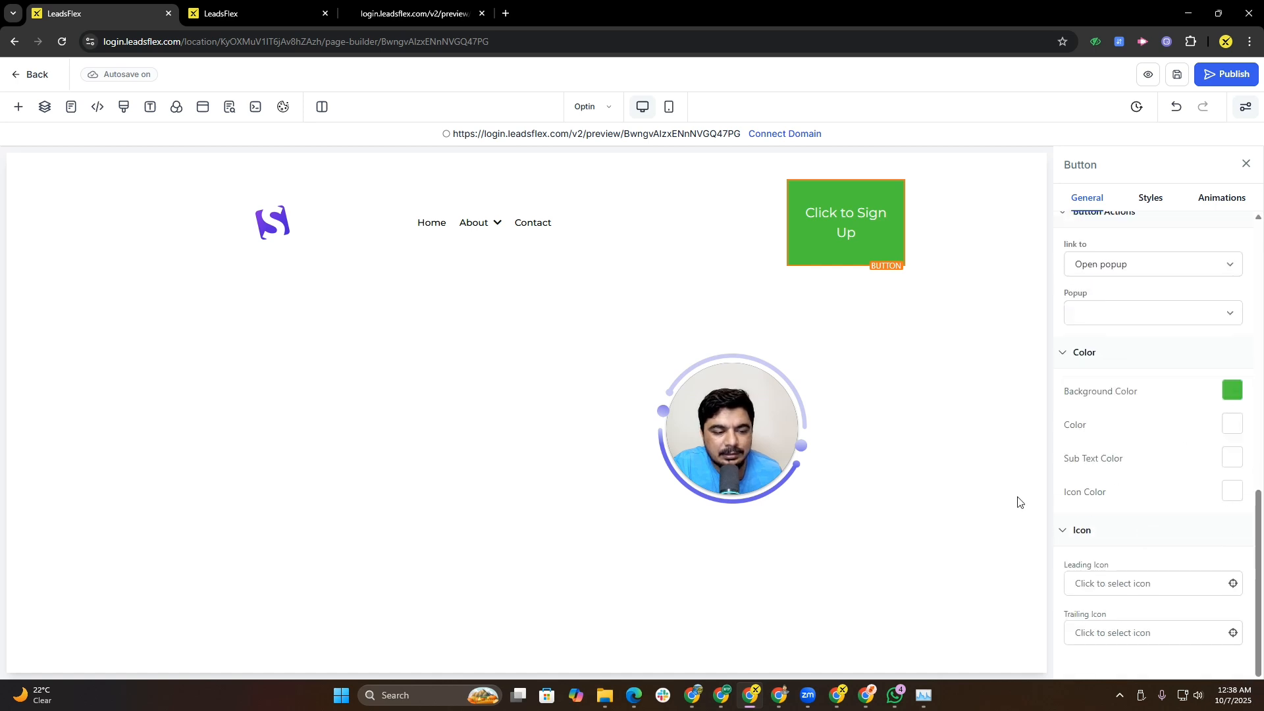
Step: Inspect the navigation menu, header section and logo image settings
click(532, 219)
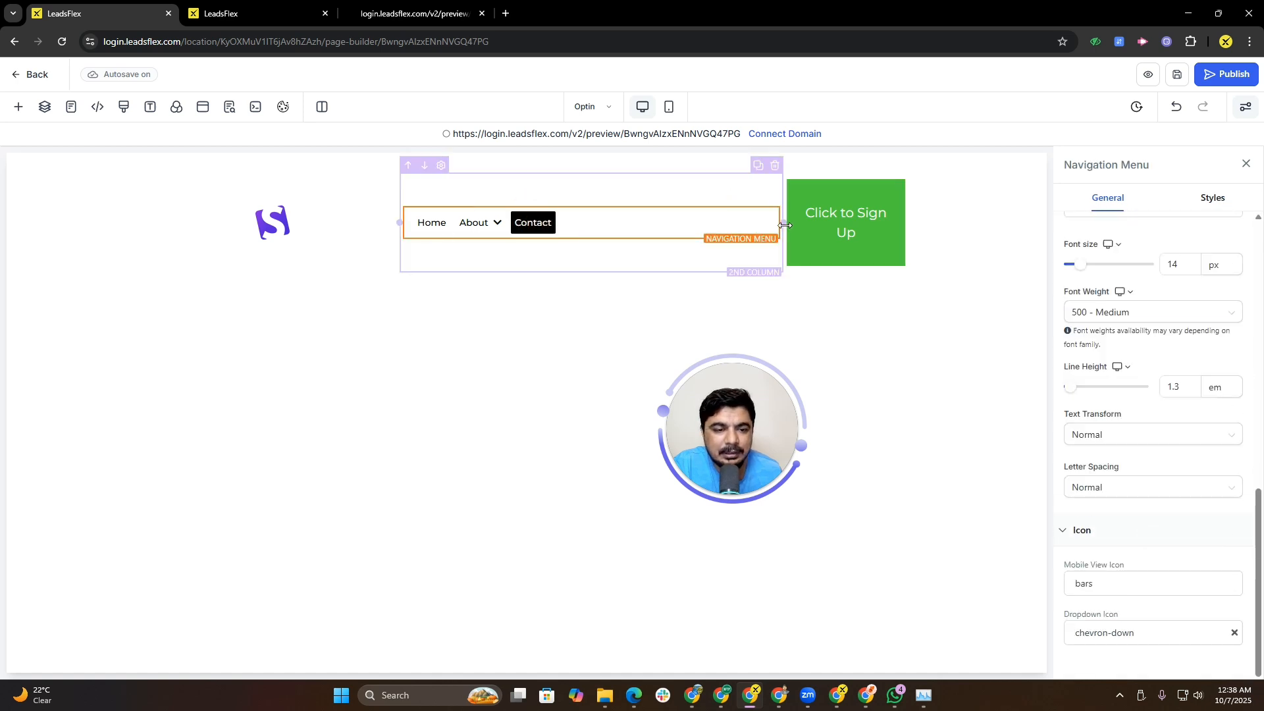
click(926, 222)
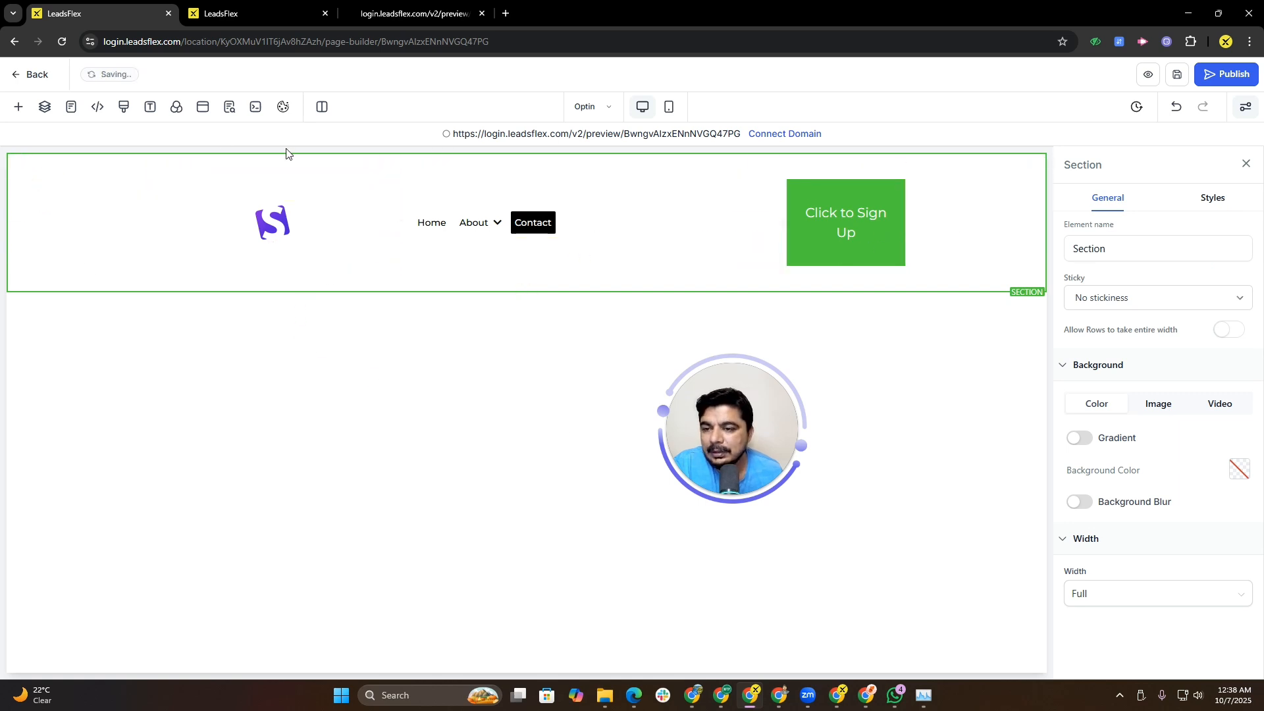
click(234, 188)
click(266, 223)
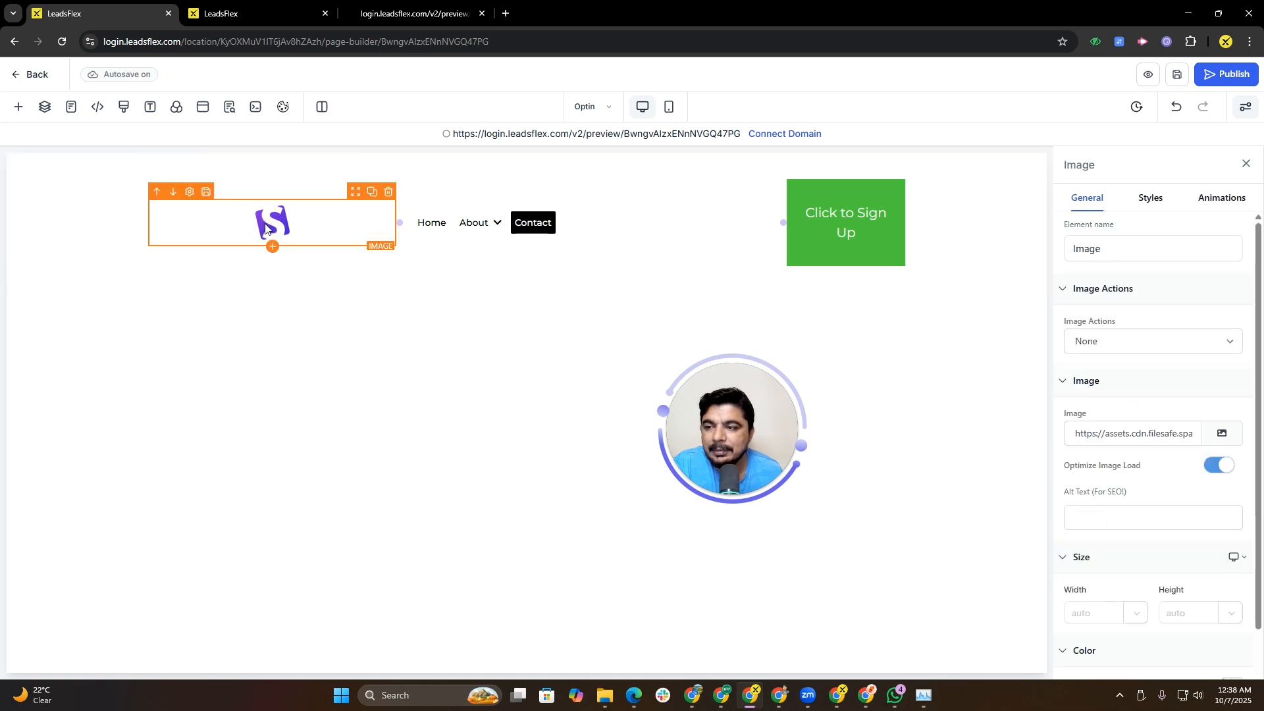
Step: Select the header section and compare it with the header of the reference site in the other tab
click(18, 106)
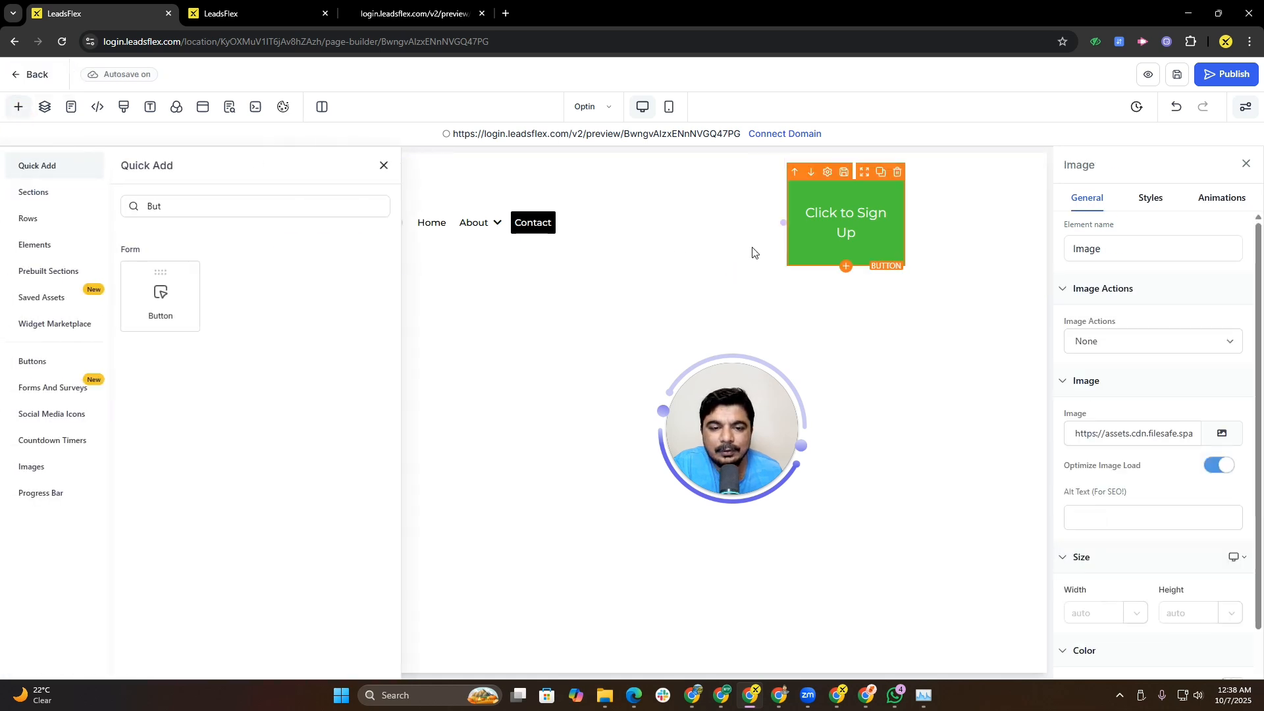
click(973, 227)
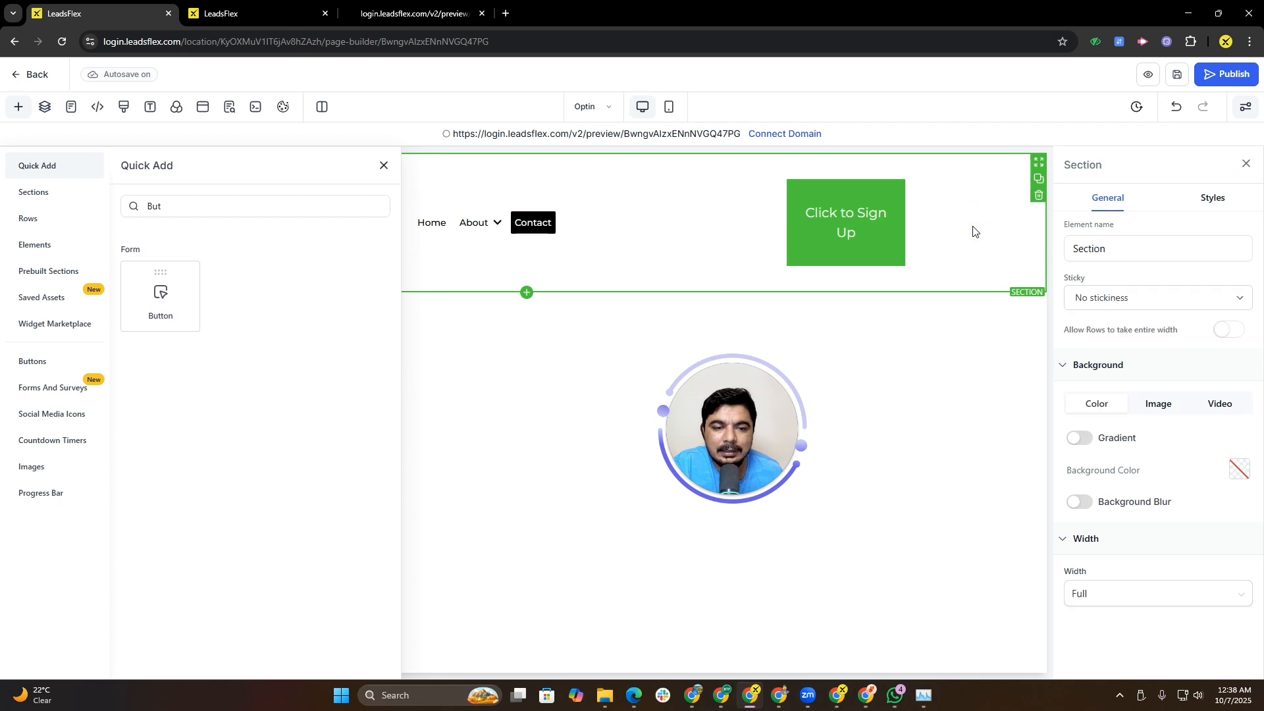
click(414, 13)
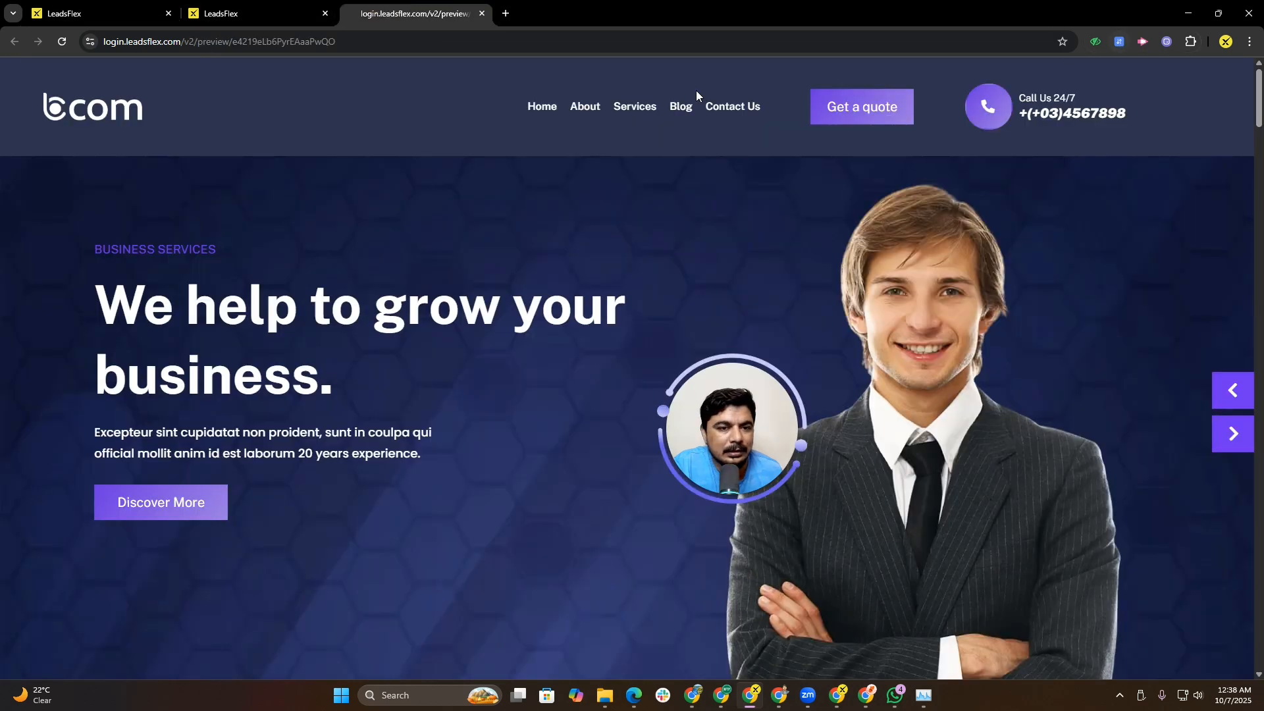
click(100, 13)
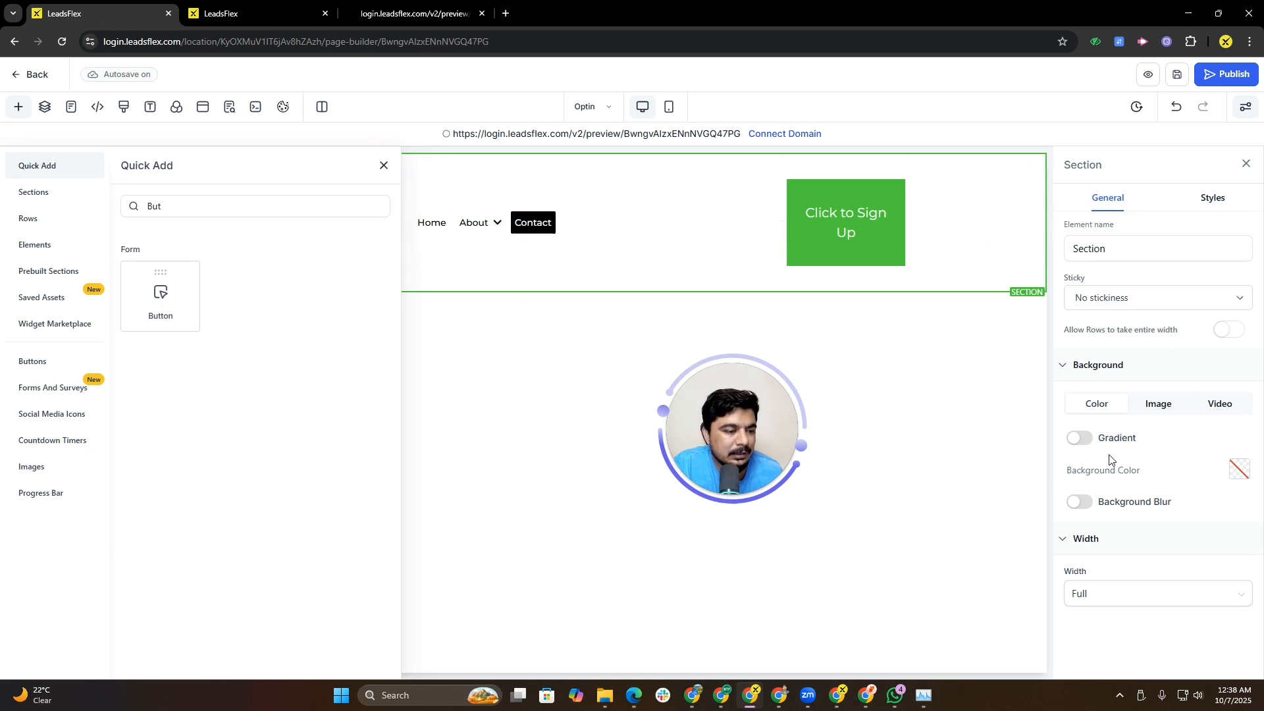
click(1083, 439)
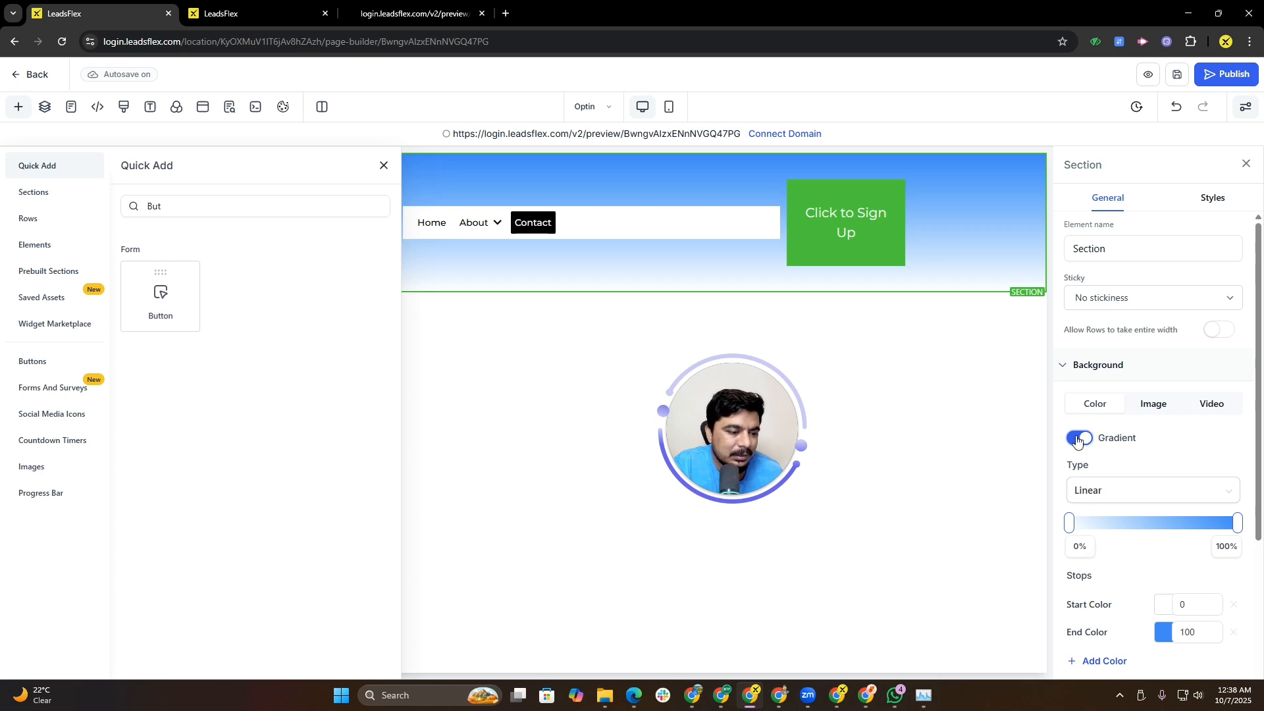
click(1078, 440)
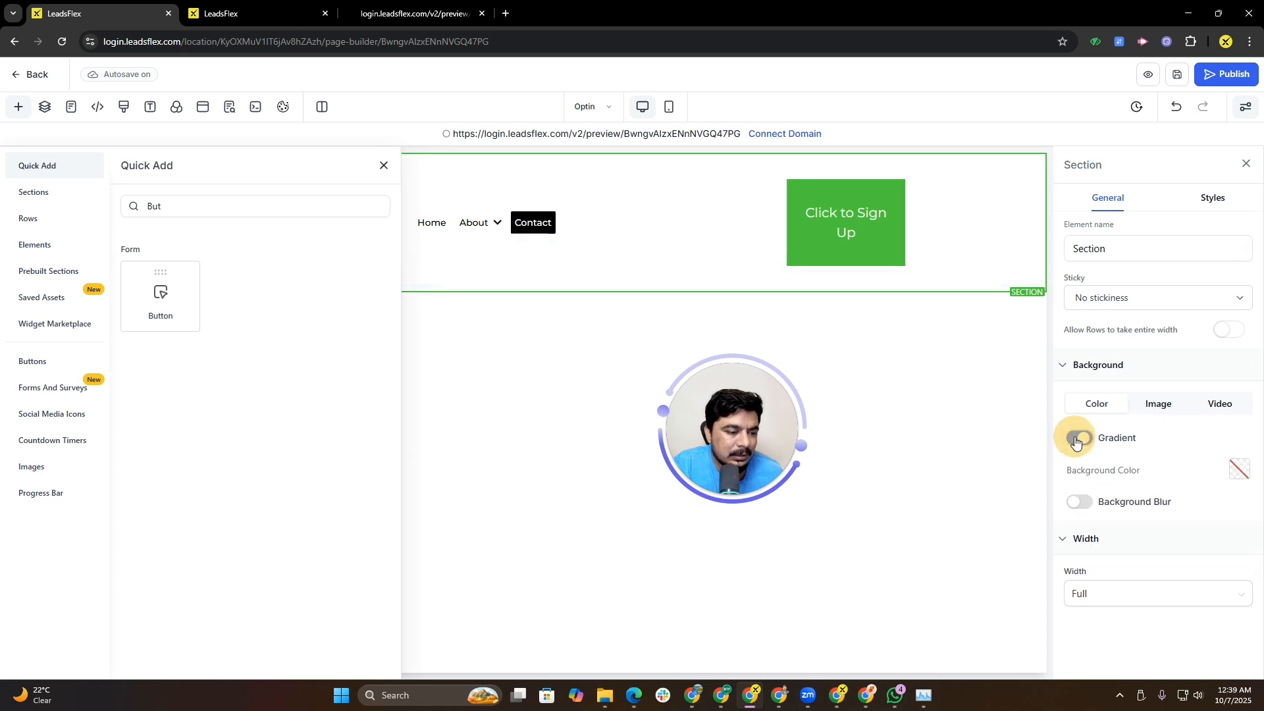
click(1084, 503)
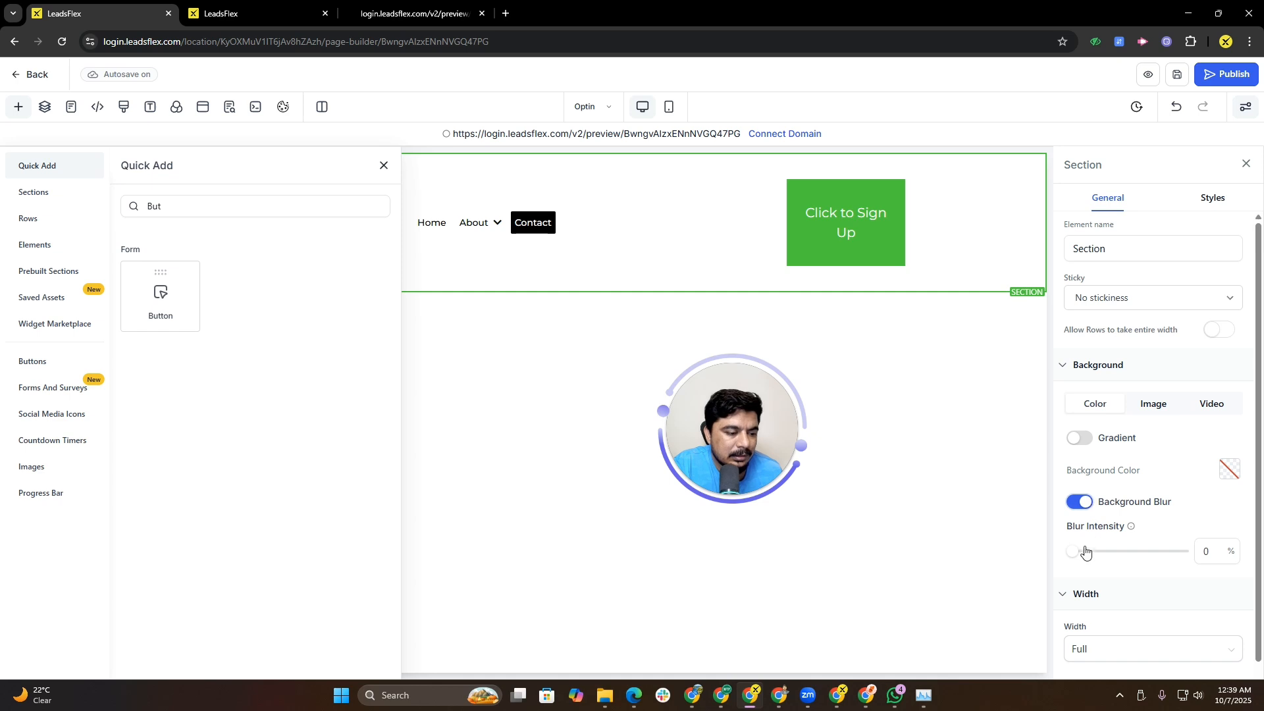
mouse_move(1078, 556)
mouse_down()
mouse_move(1128, 551)
mouse_move(1074, 552)
mouse_up()
click(1080, 503)
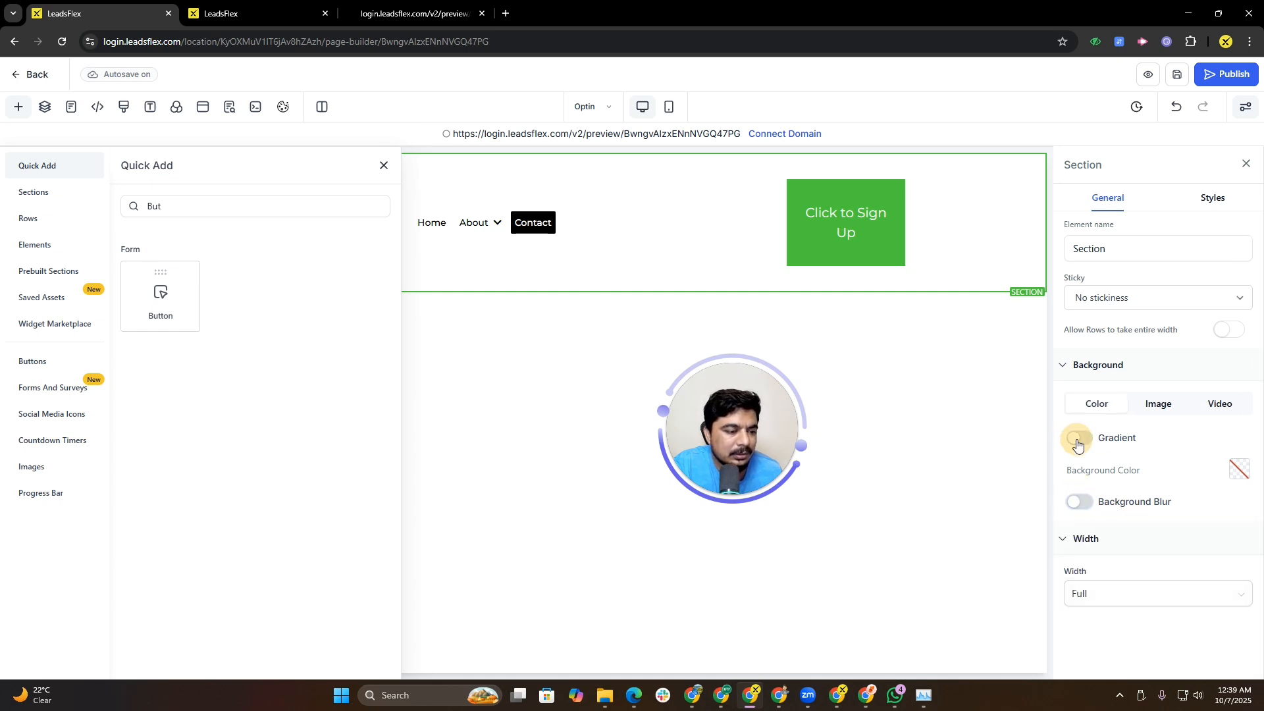
Step: Enable a linear gradient background on the header section and adjust the gradient angle
click(1078, 441)
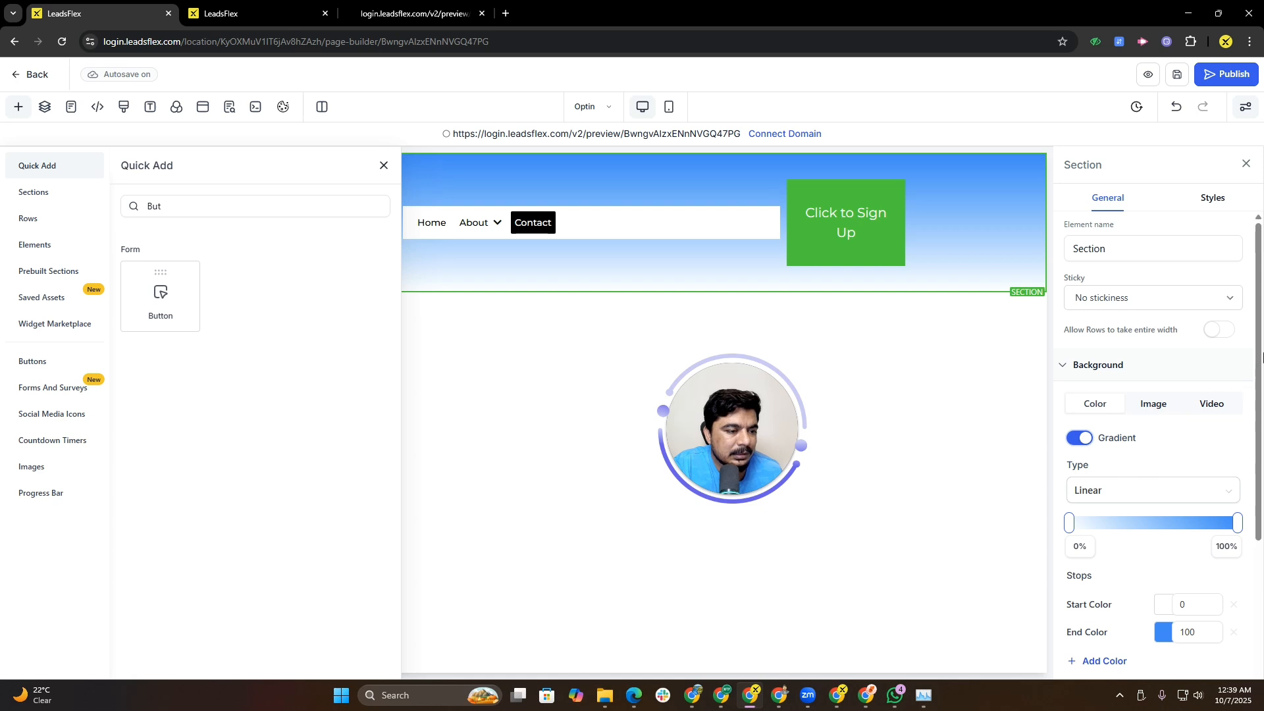
drag(1262, 358, 1262, 440)
click(1195, 450)
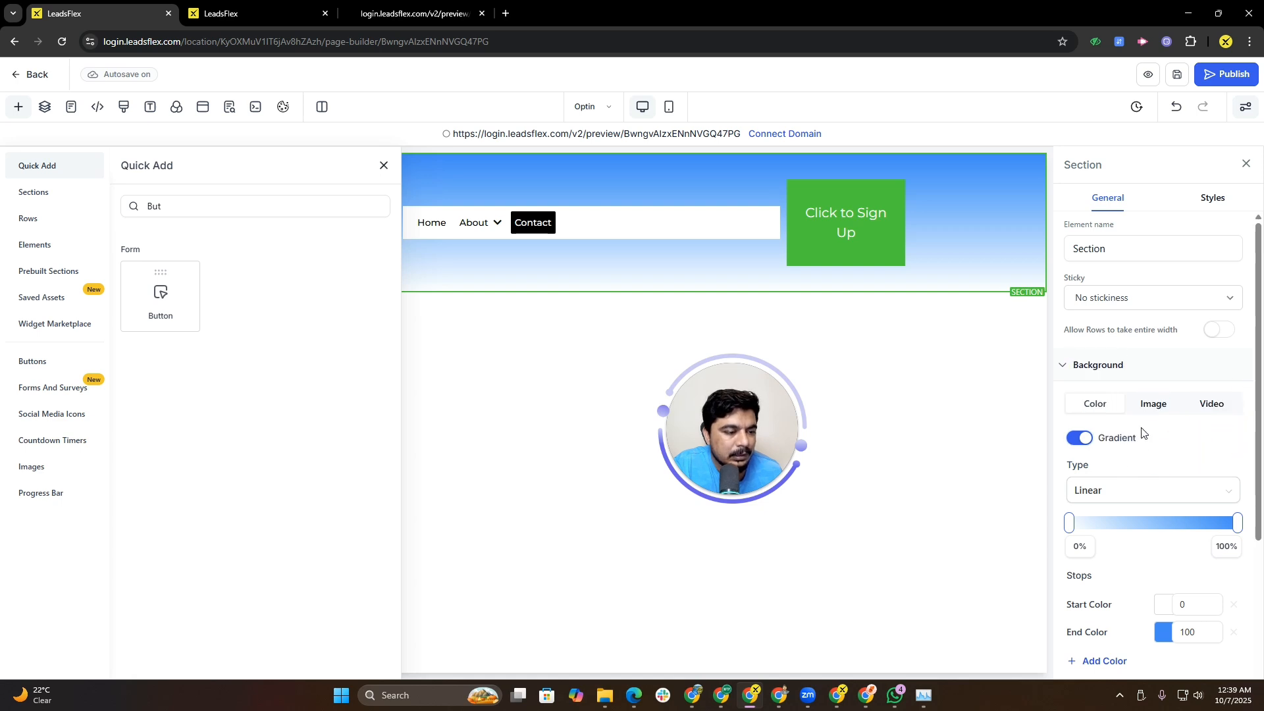
scroll(1156, 428, down, 3)
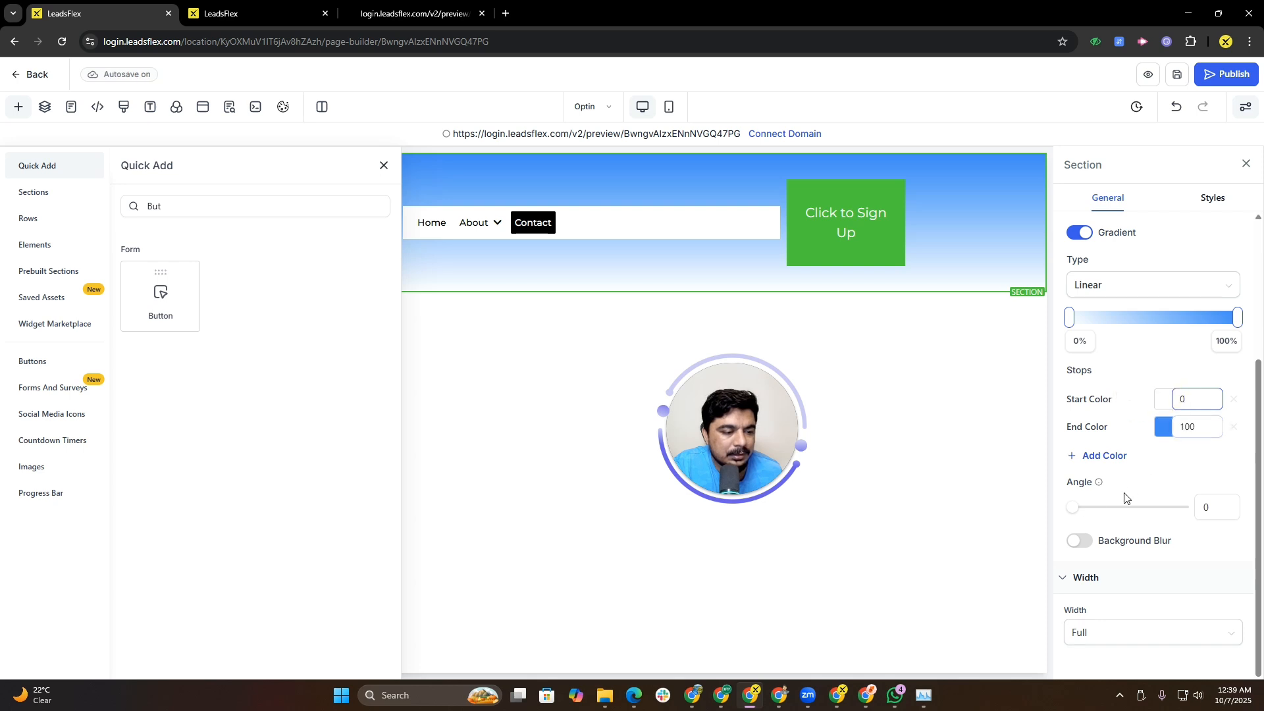
drag(1075, 509, 1107, 498)
Step: Select the navigation menu, close the add panel, and set the menu's hover text color to Secondary #188bf6
click(665, 224)
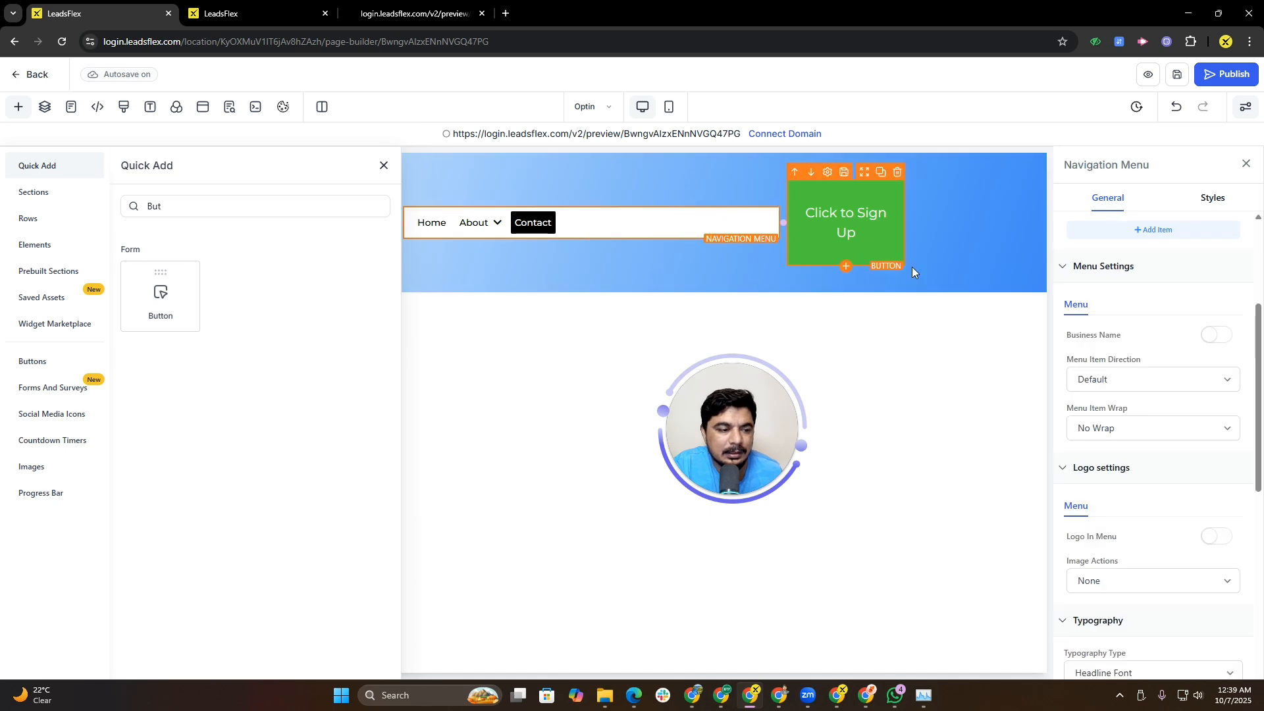
scroll(1169, 473, down, 8)
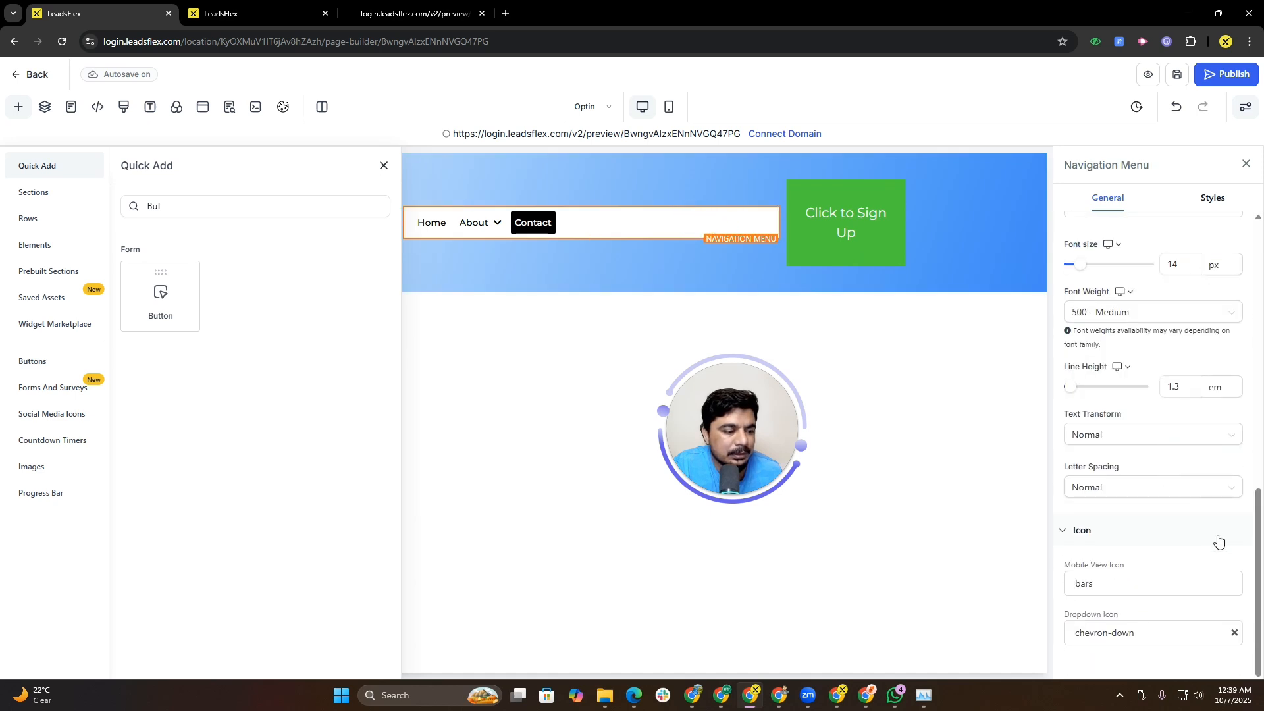
drag(1256, 558, 1243, 346)
click(384, 165)
click(295, 216)
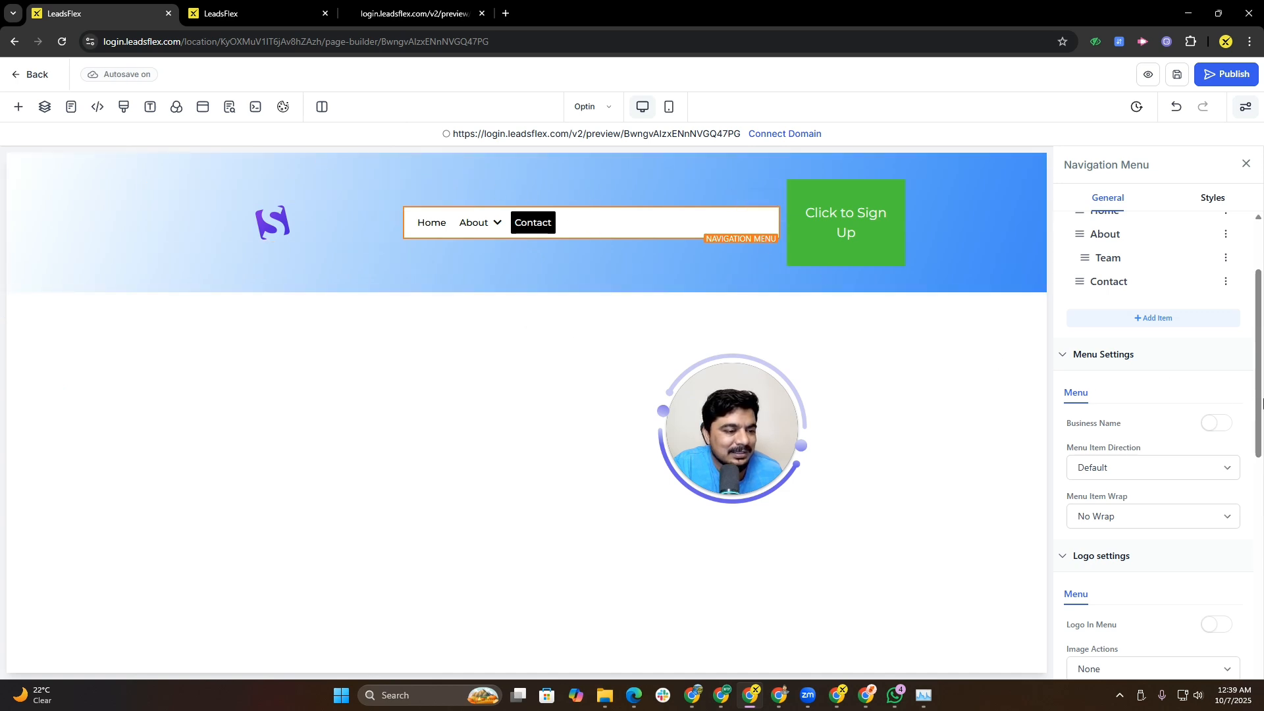
drag(1262, 401, 1252, 472)
click(1211, 198)
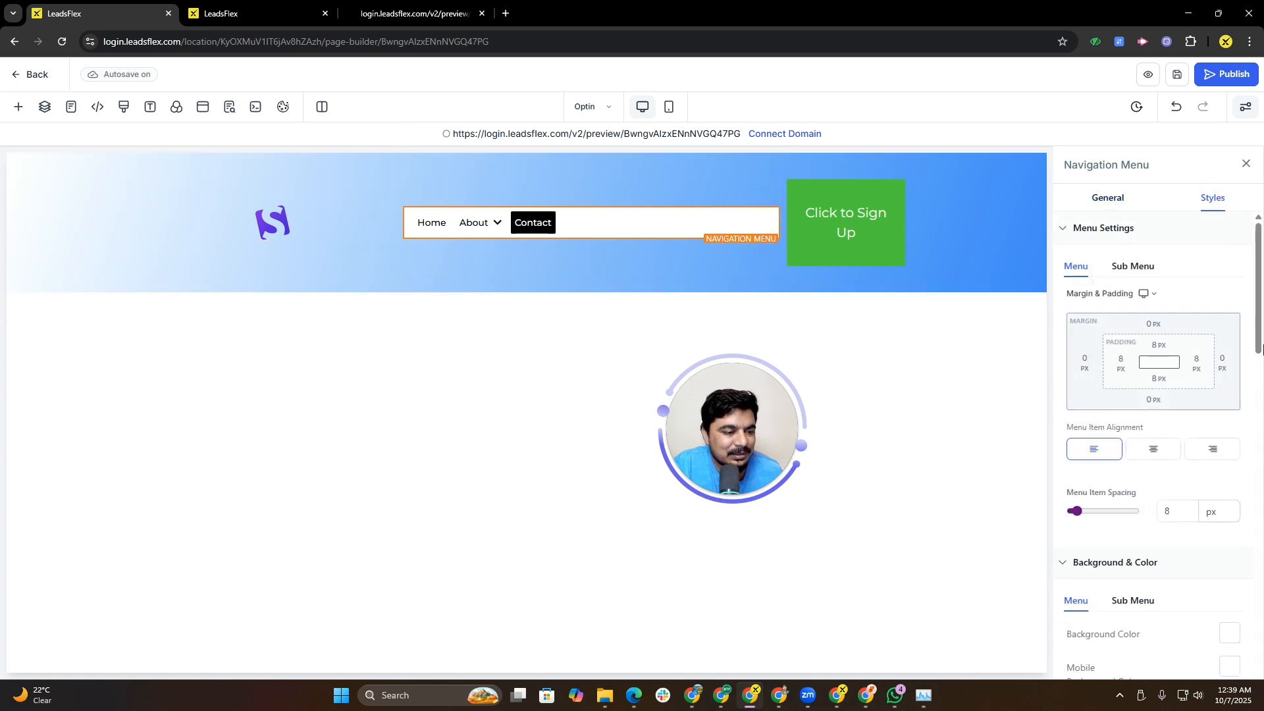
drag(1262, 336, 1258, 470)
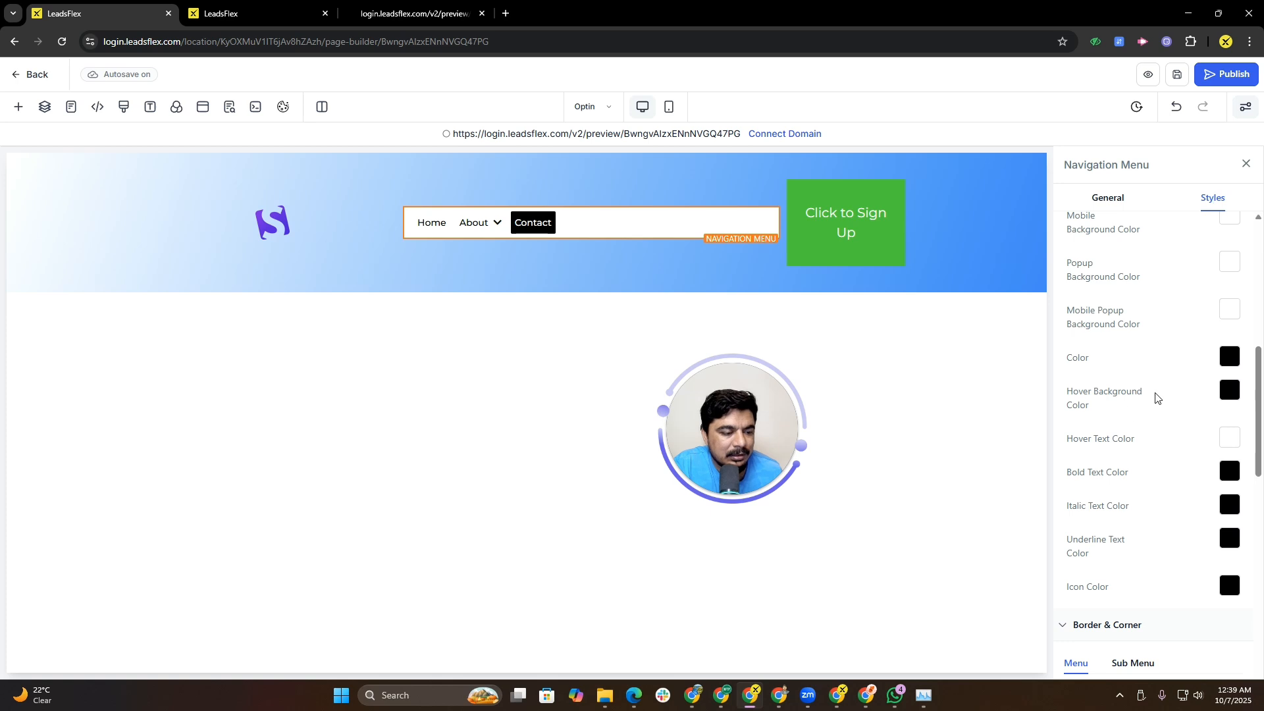
click(1225, 438)
click(1027, 311)
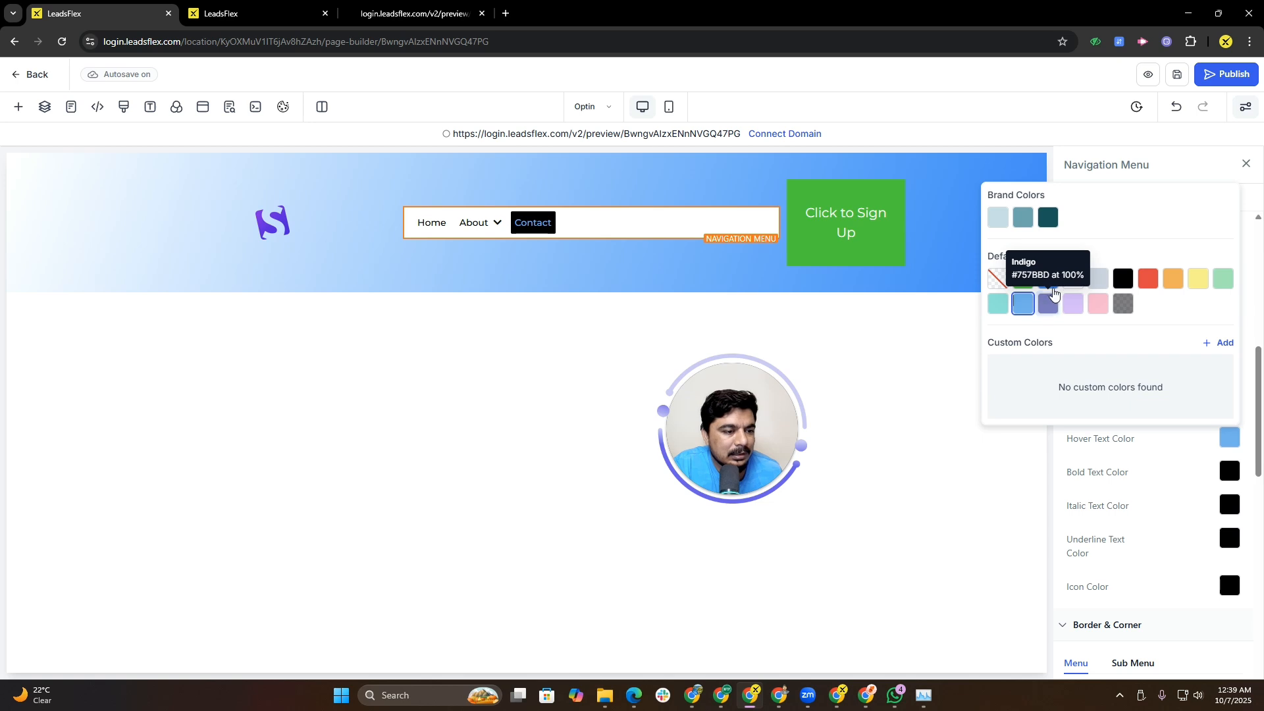
click(1042, 285)
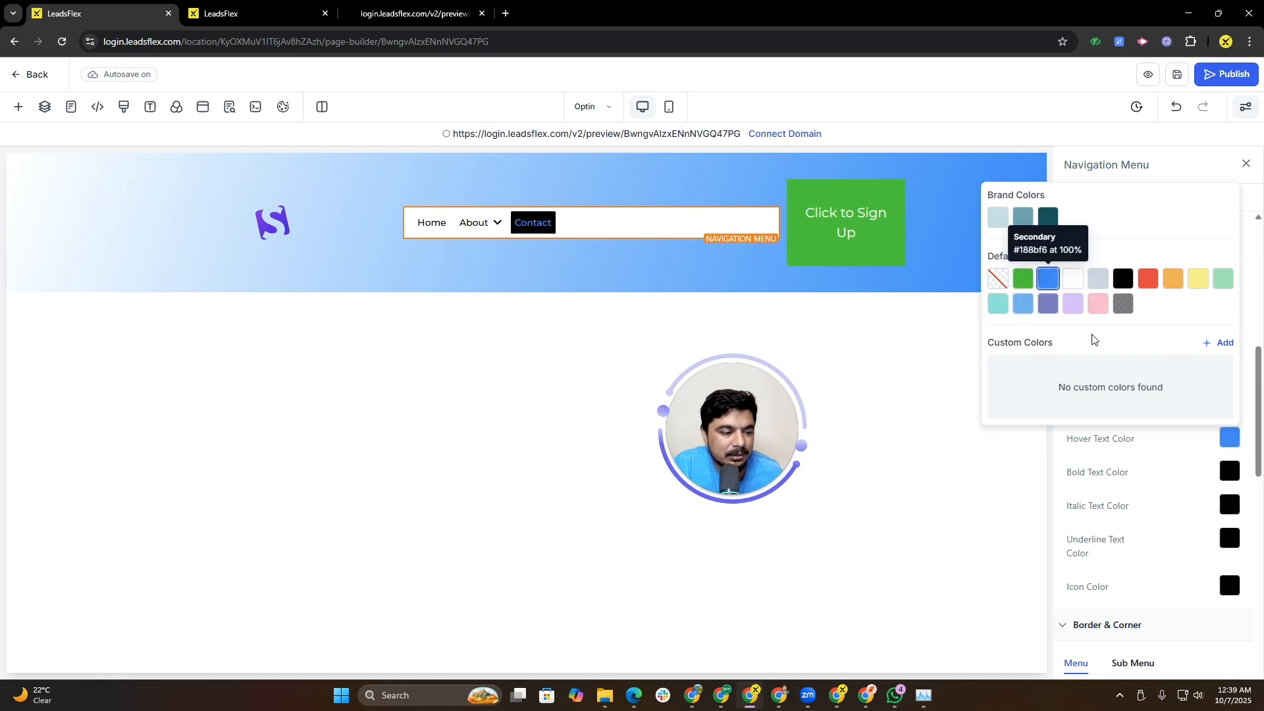
Step: Set the navigation menu's background color to the light blue default swatch
drag(1244, 521, 1259, 494)
drag(1258, 441, 1259, 379)
click(1234, 415)
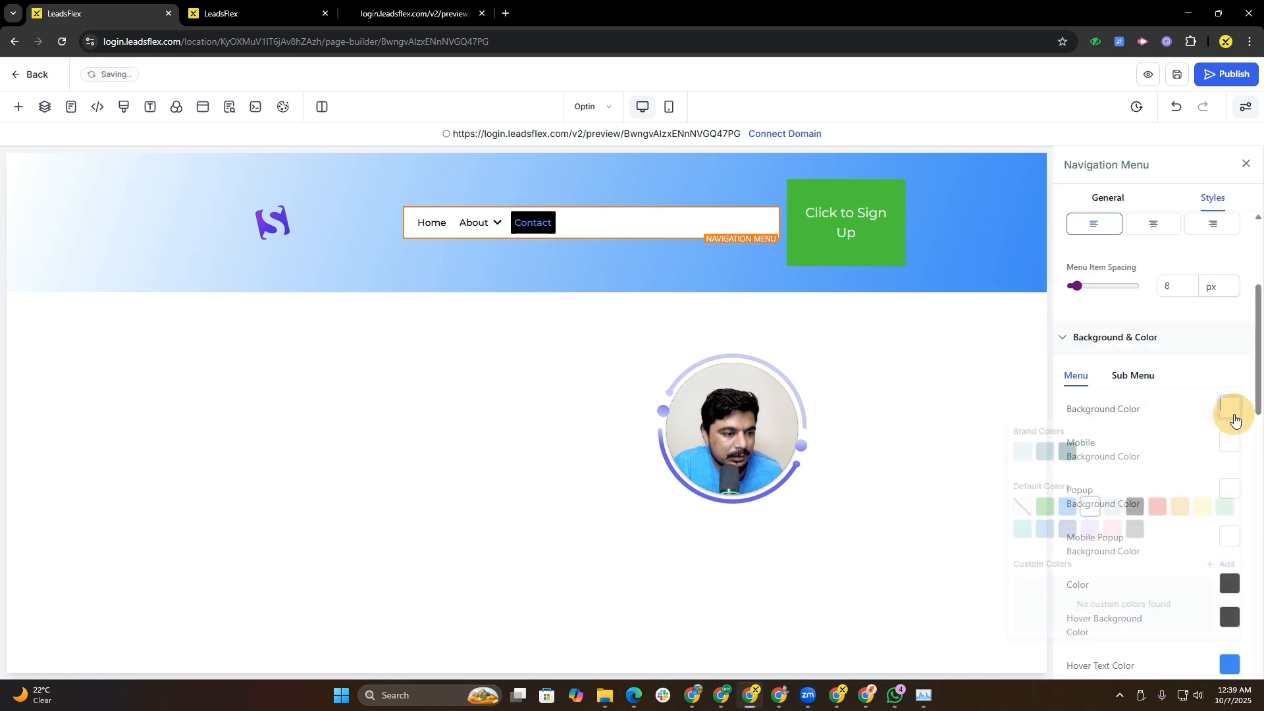
click(1023, 544)
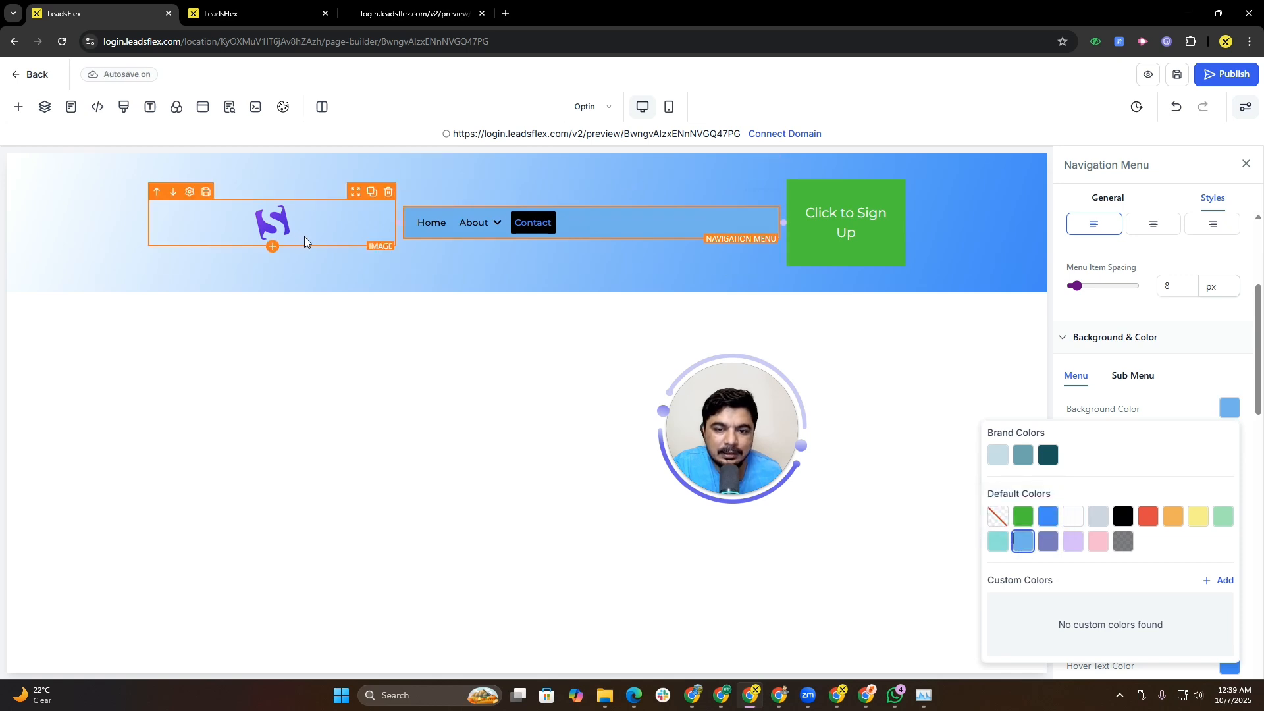
Step: Select the sign-up button and set its background color to the Indigo swatch
click(468, 273)
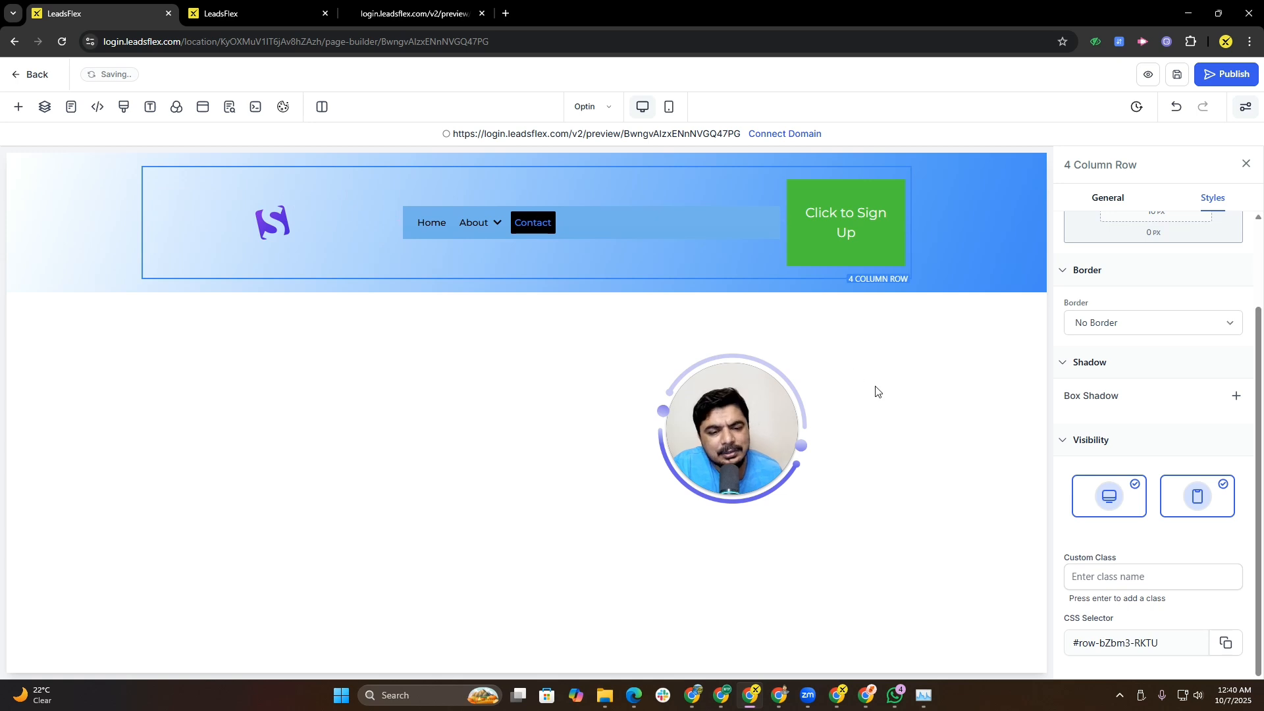
drag(1249, 376, 1178, 535)
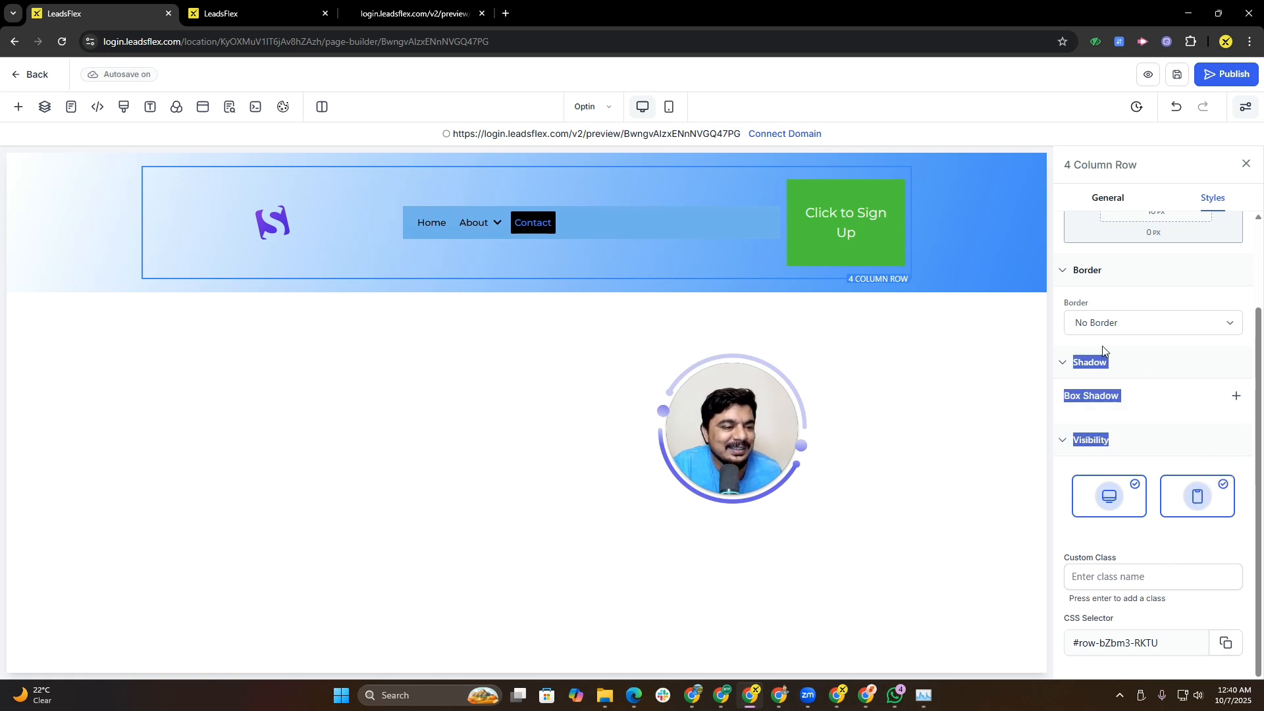
click(843, 231)
scroll(1174, 503, down, 5)
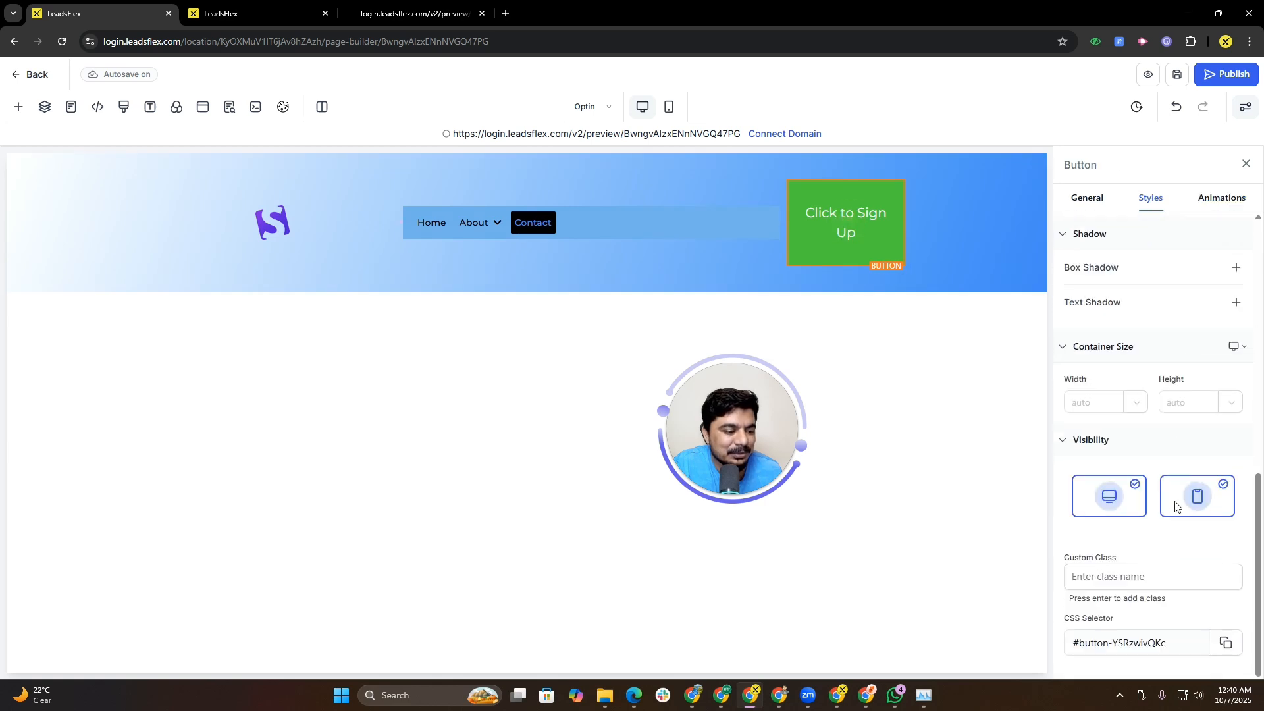
scroll(1177, 508, up, 9)
click(1095, 200)
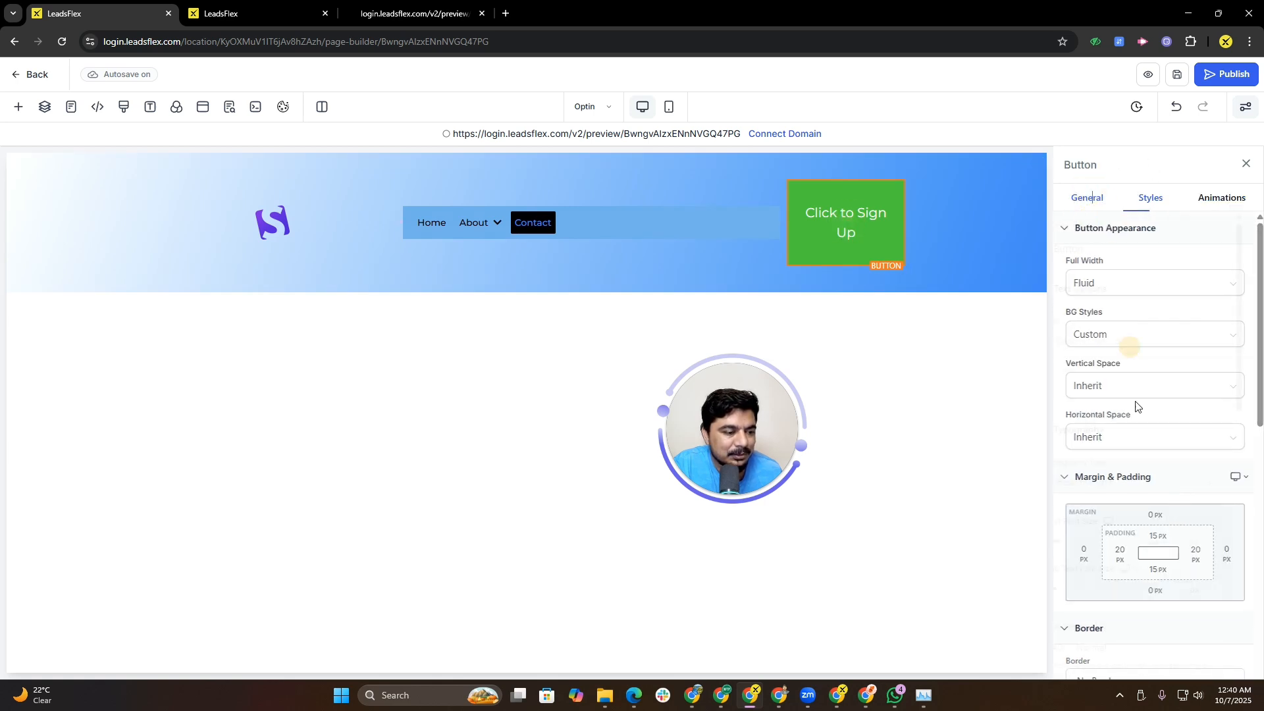
scroll(1139, 422, down, 5)
click(1231, 390)
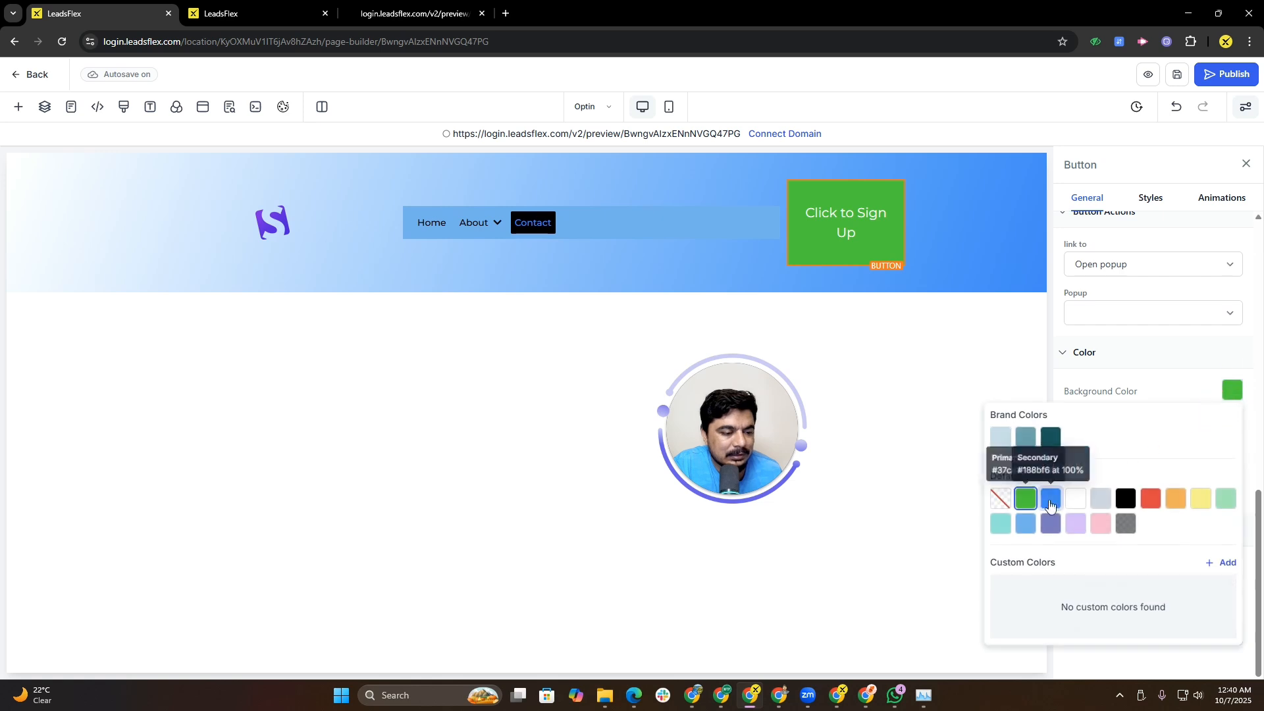
click(1049, 525)
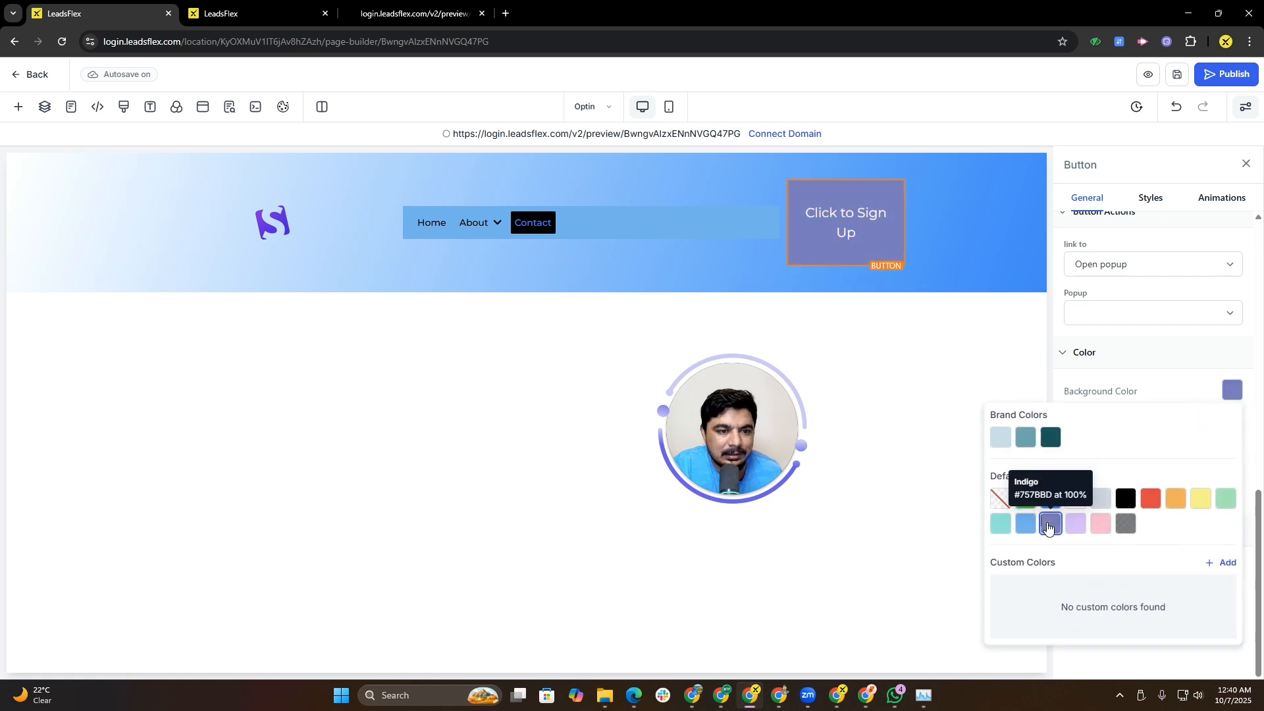
click(845, 225)
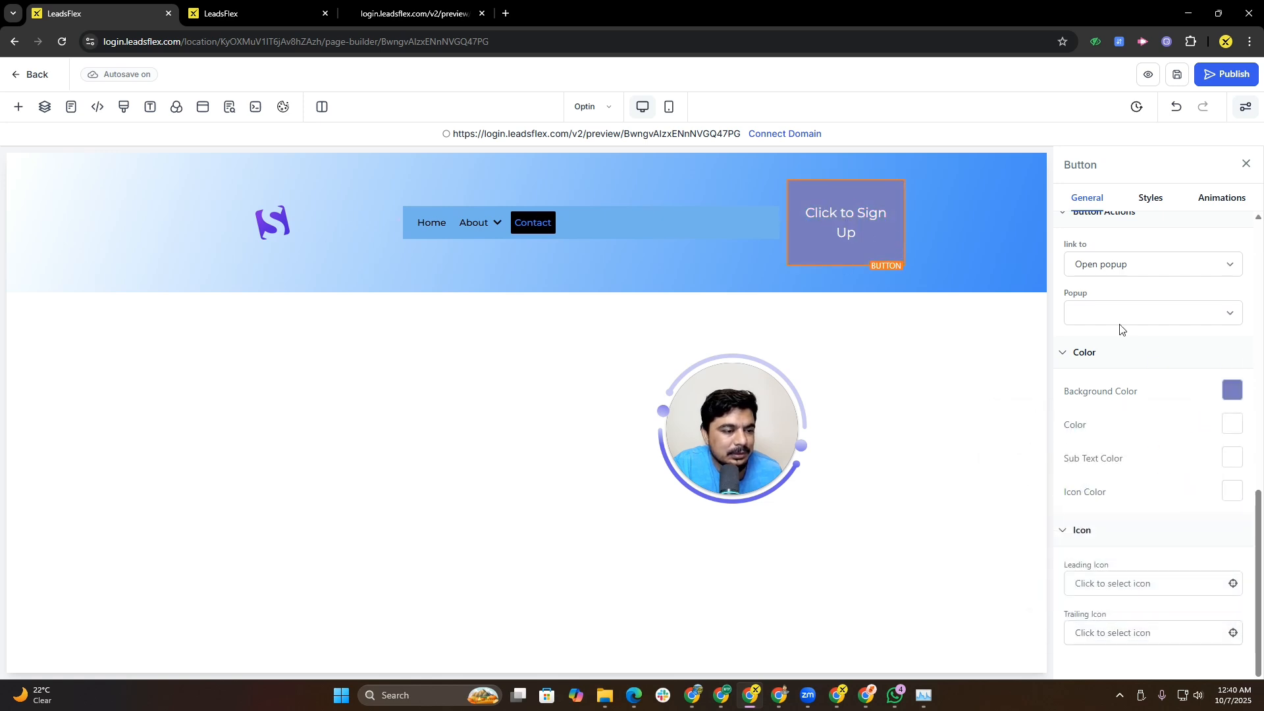
Step: Set the button's leading icon to yin-yang
click(1148, 582)
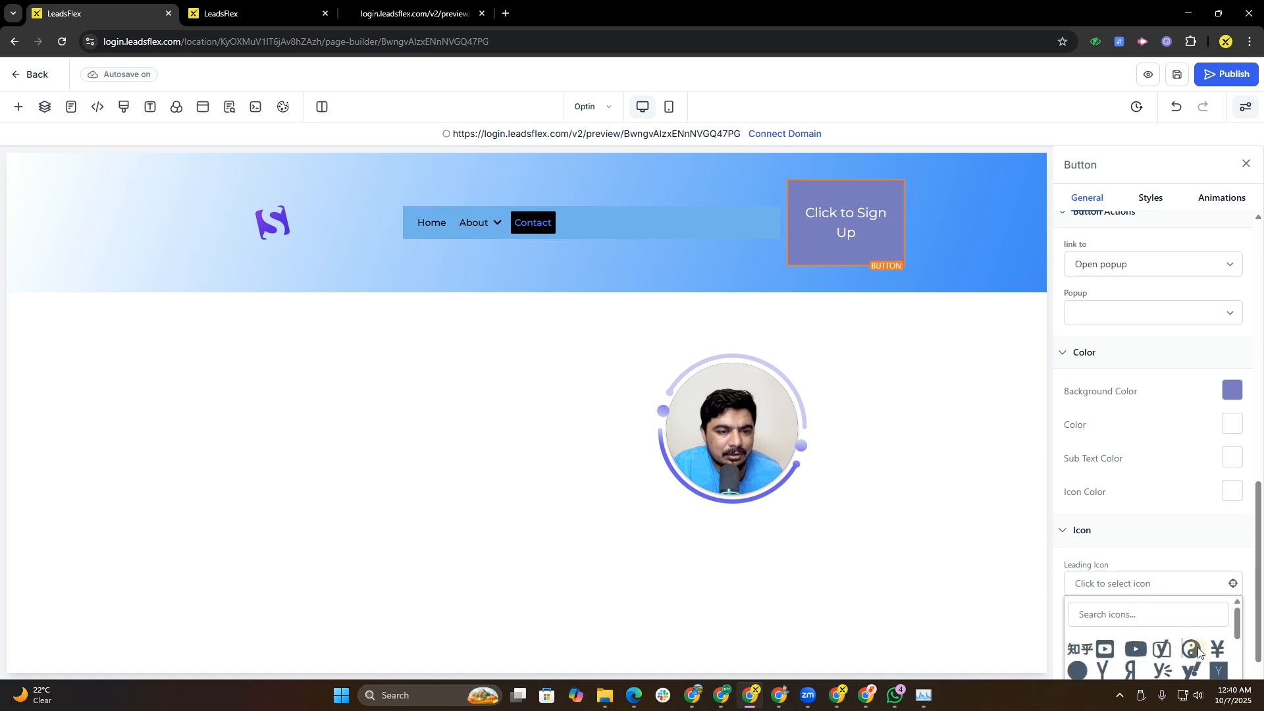
click(1193, 651)
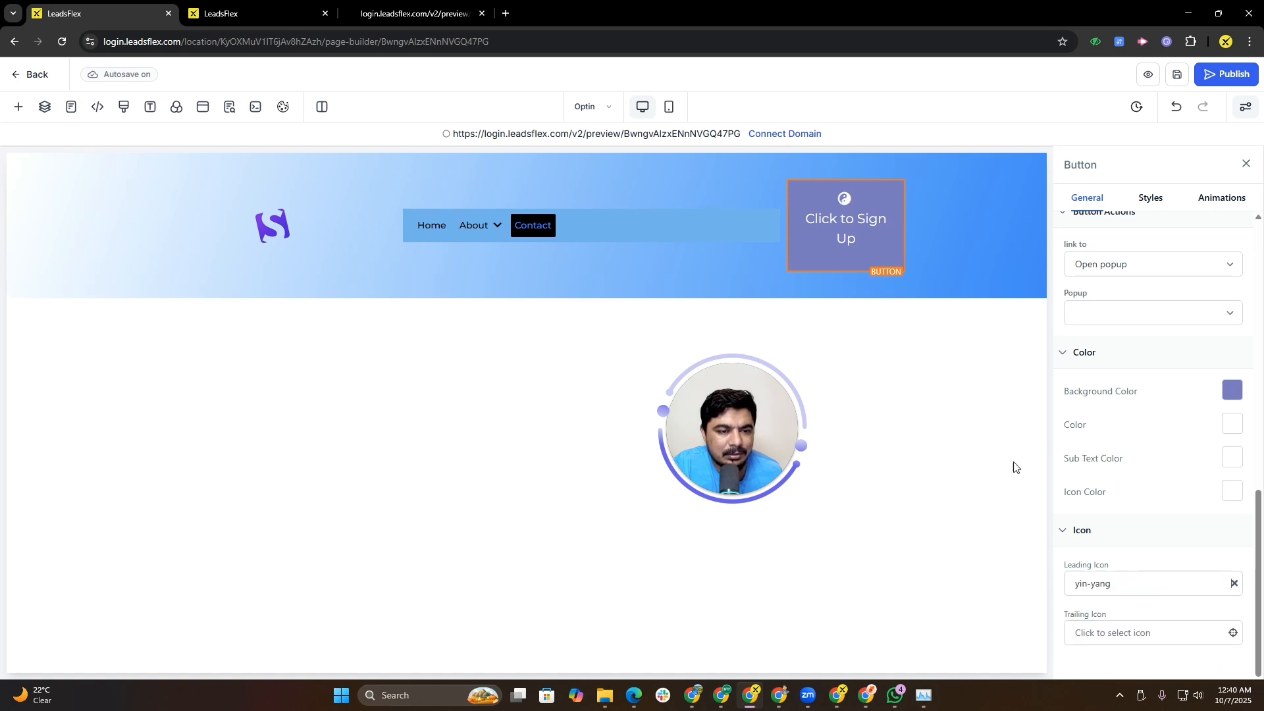
click(862, 241)
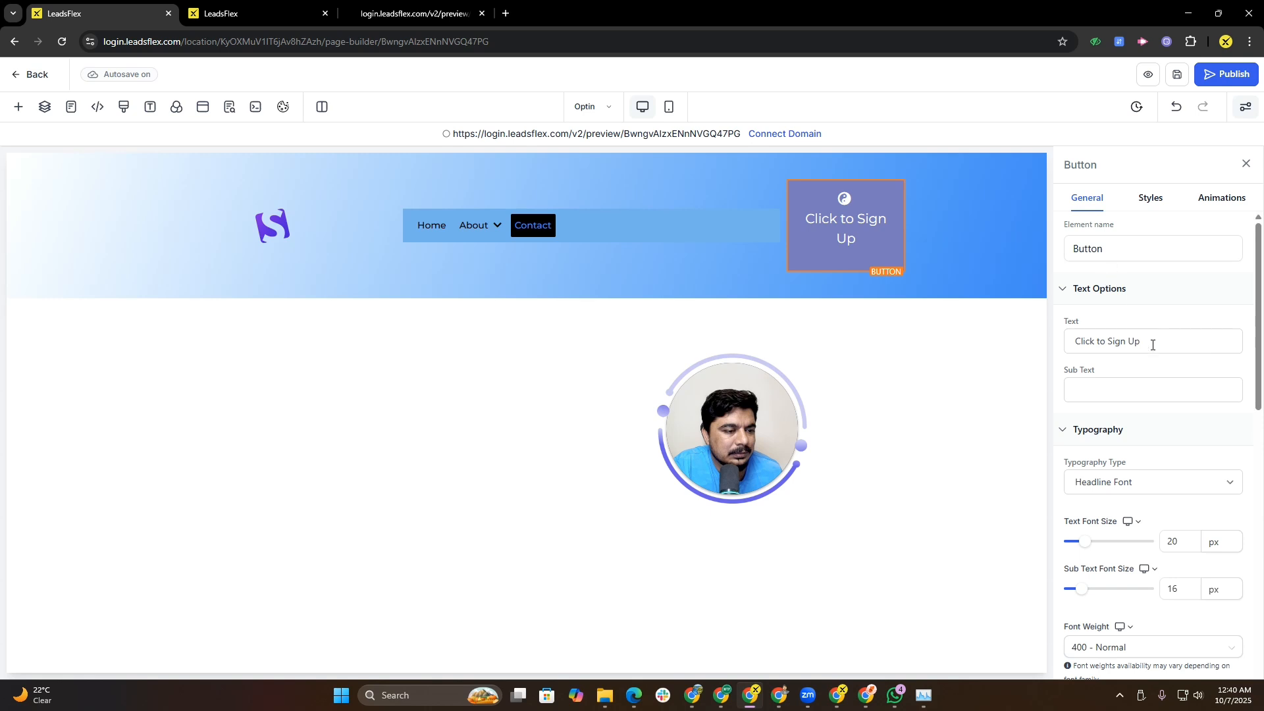
Step: Change the button text to Click to win
drag(1153, 345, 1117, 343)
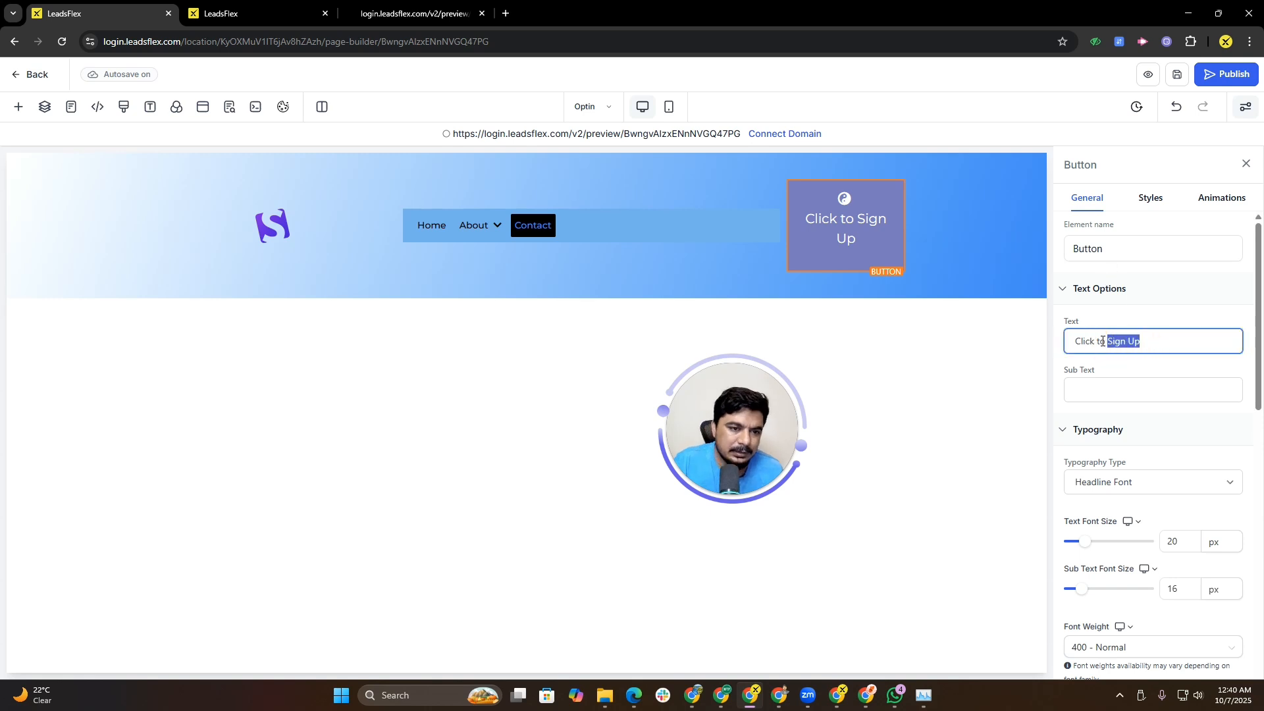
key(BackSpace)
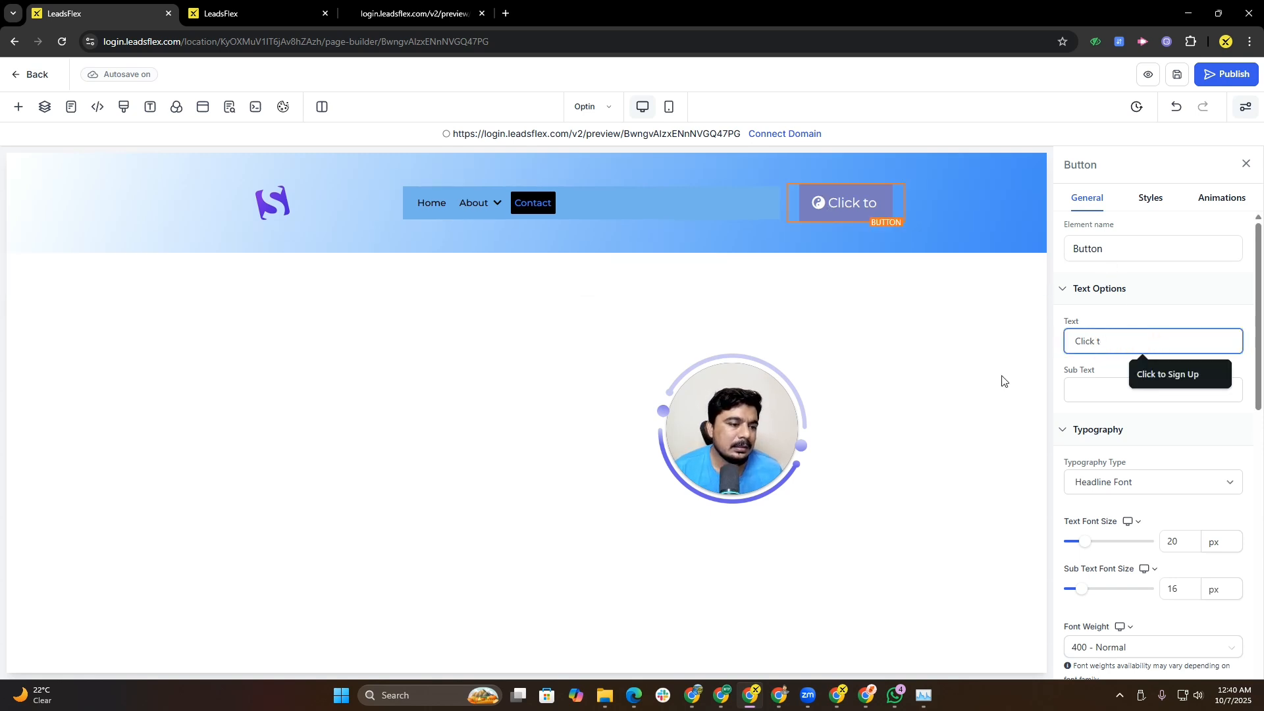
text(to win)
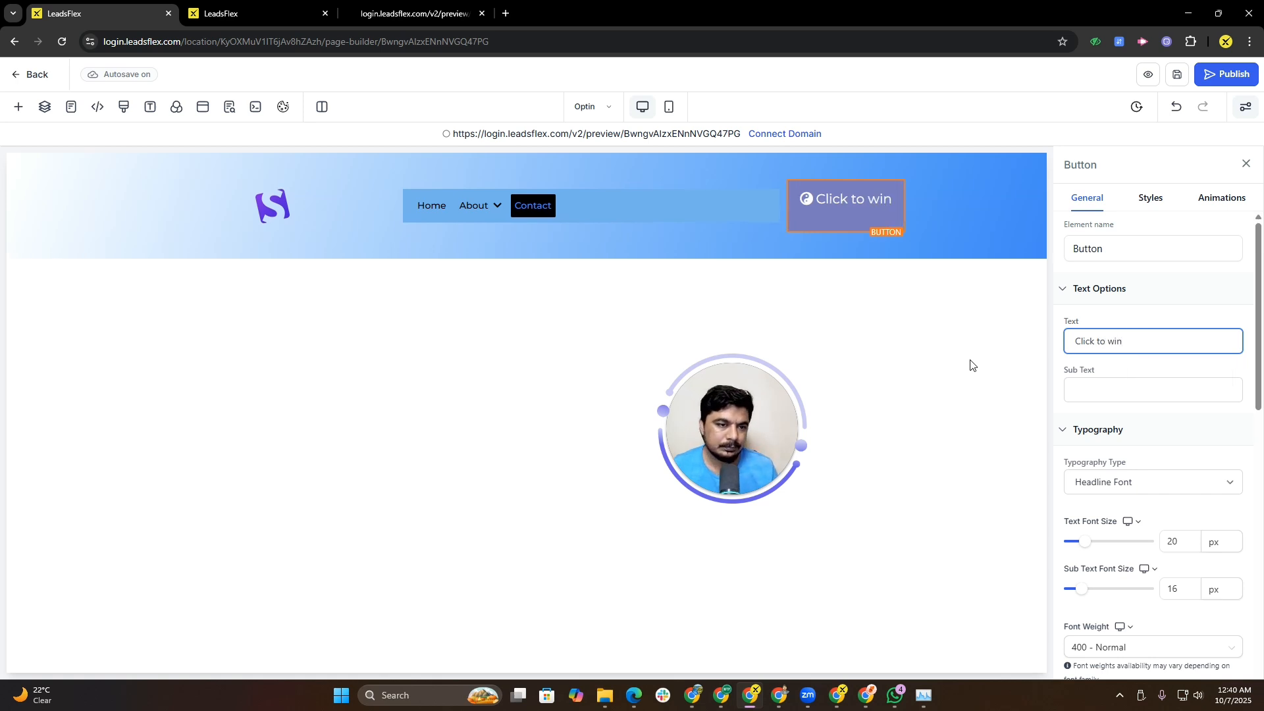
Step: Shorten the sign-up button text to Click
key(BackSpace)
key(BackSpace)
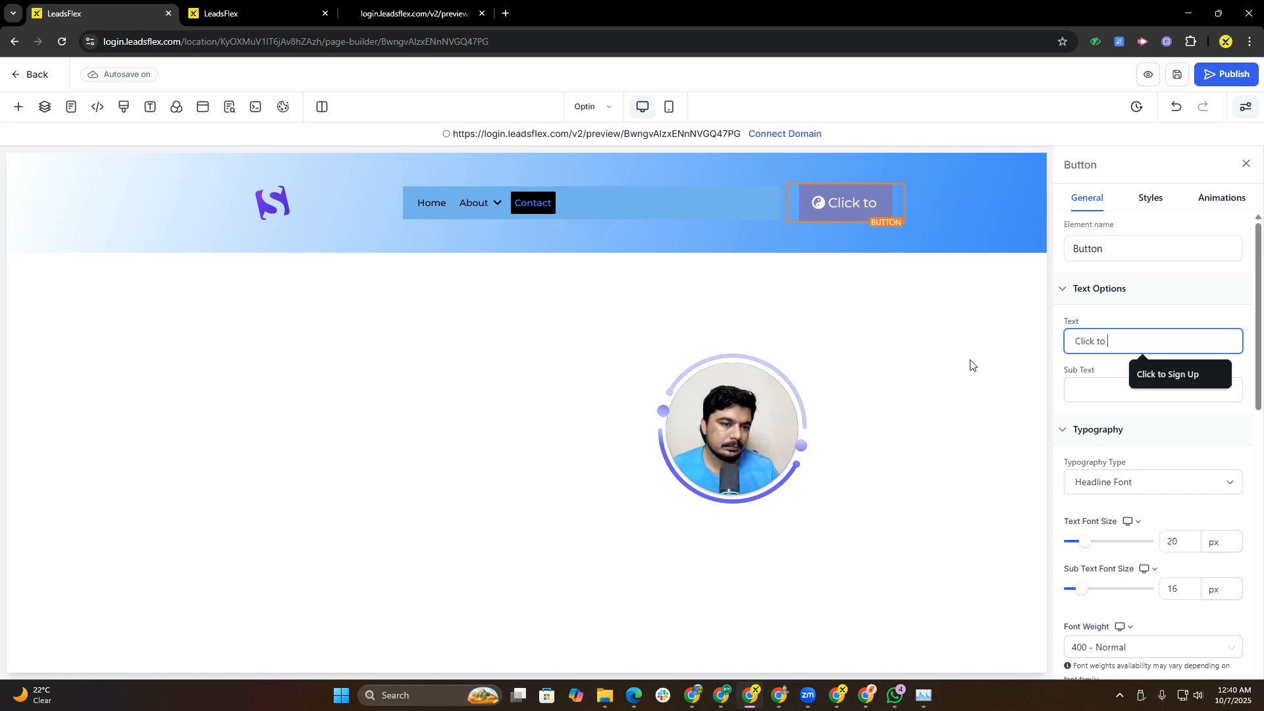
key(BackSpace)
key(BackSpace)
key(BackSpace)
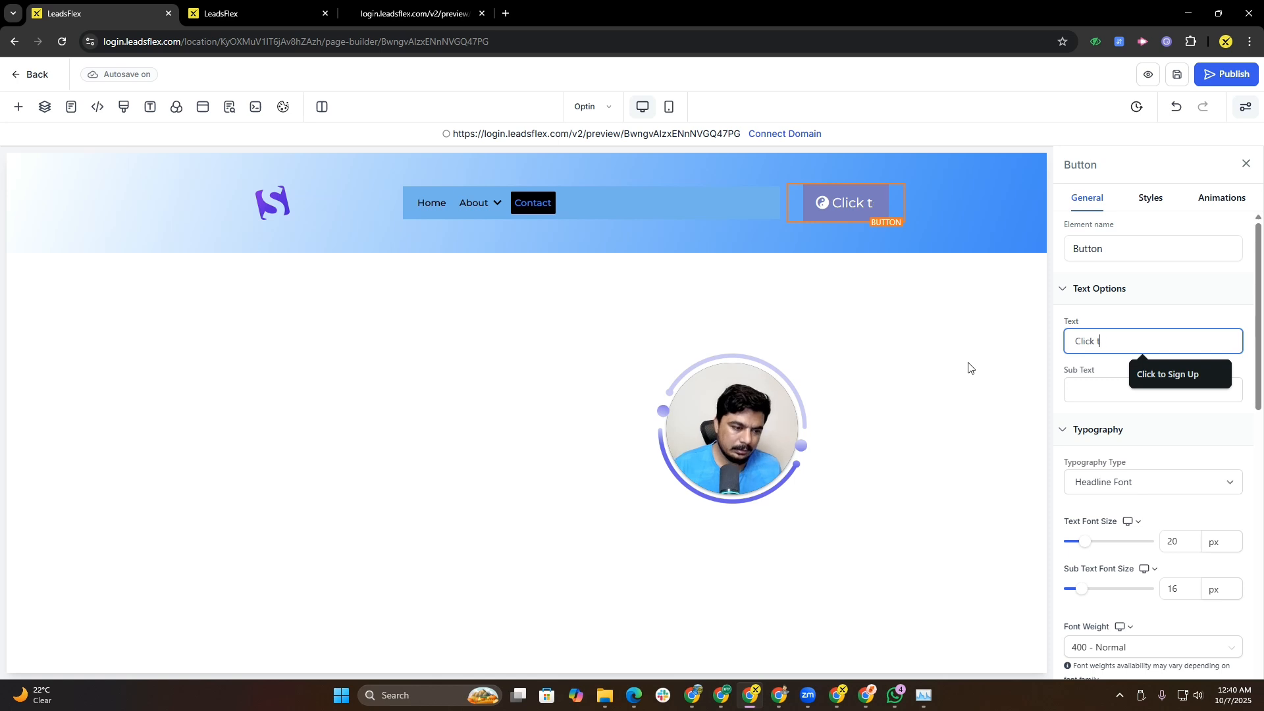
click(830, 314)
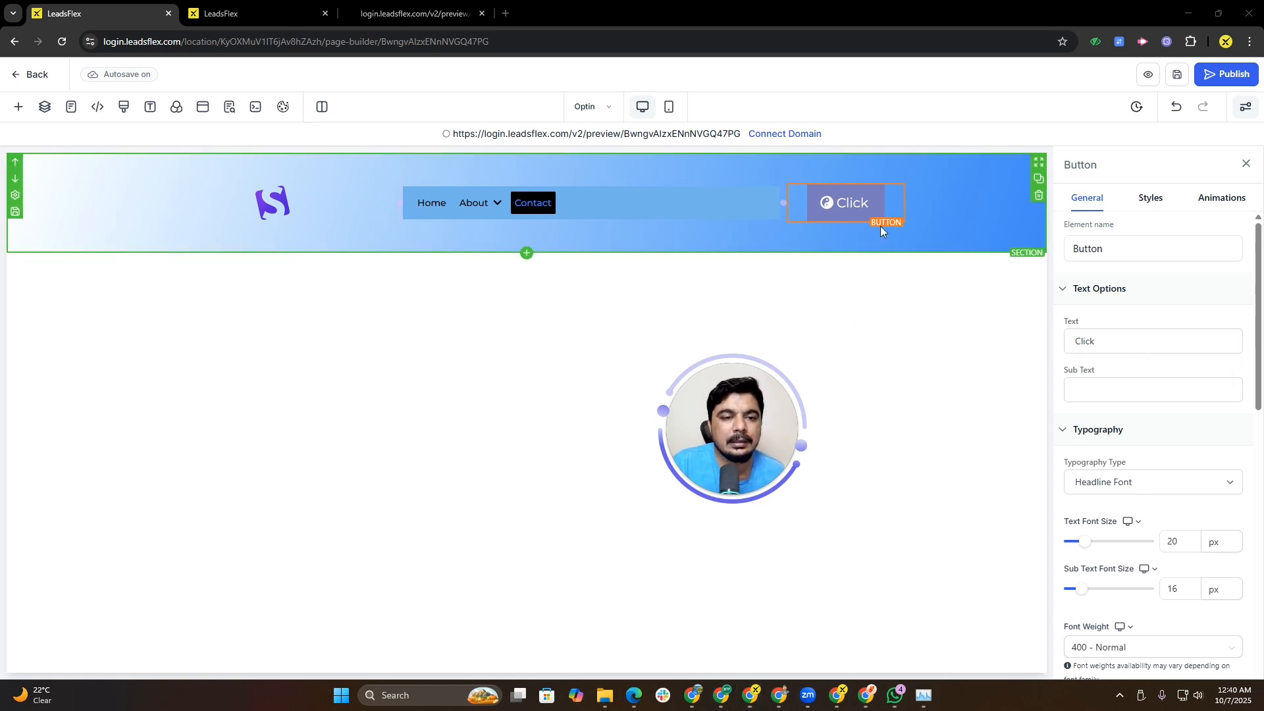
Step: Select the logo image and align it to the left, comparing with the reference site
click(662, 191)
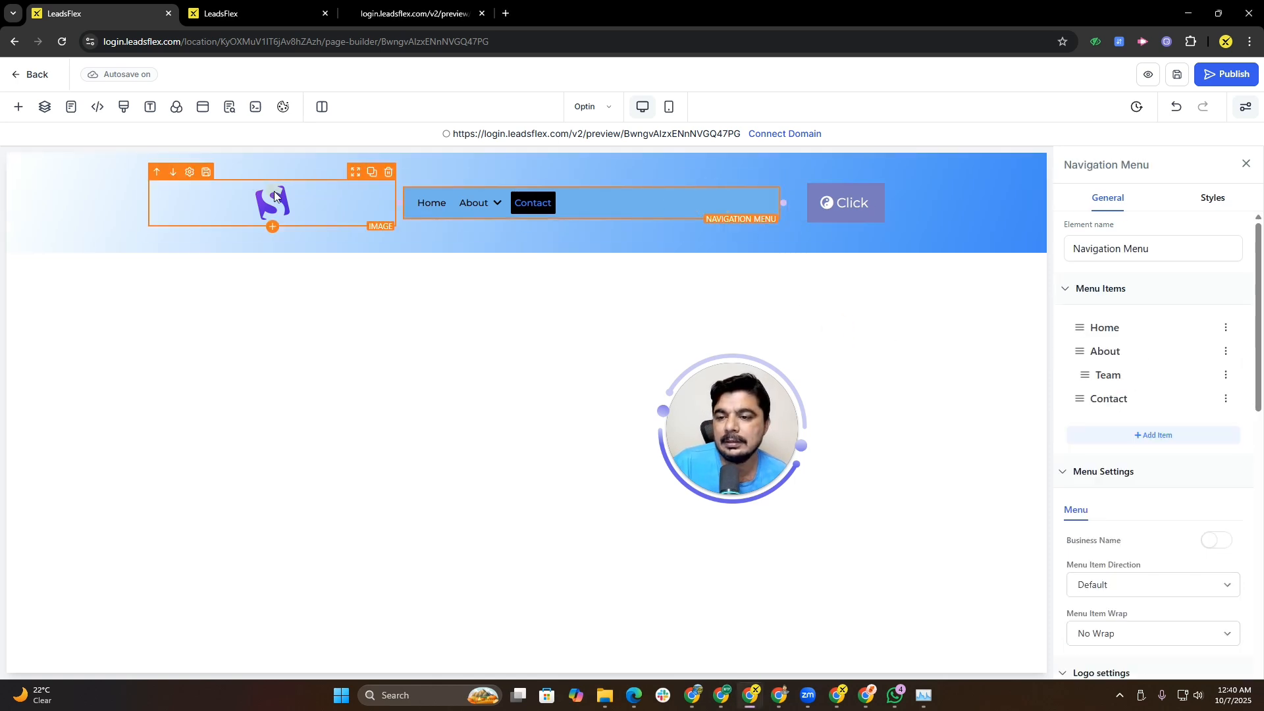
click(253, 191)
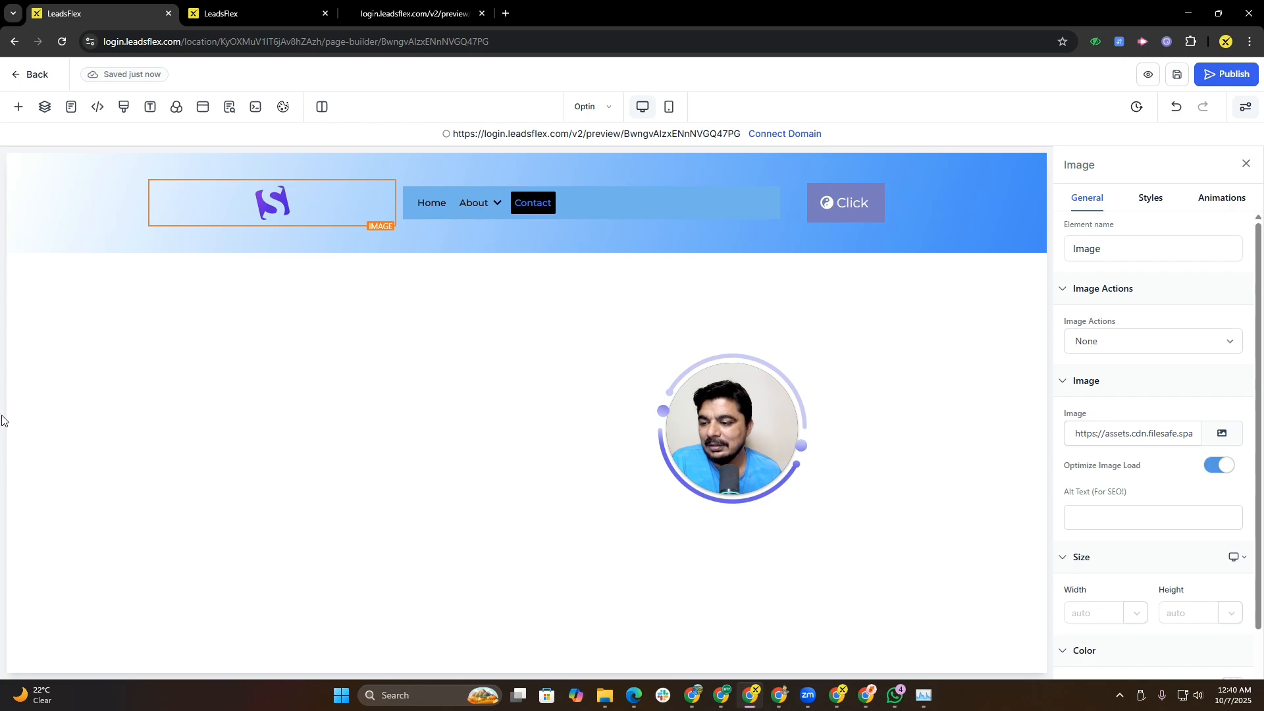
click(382, 13)
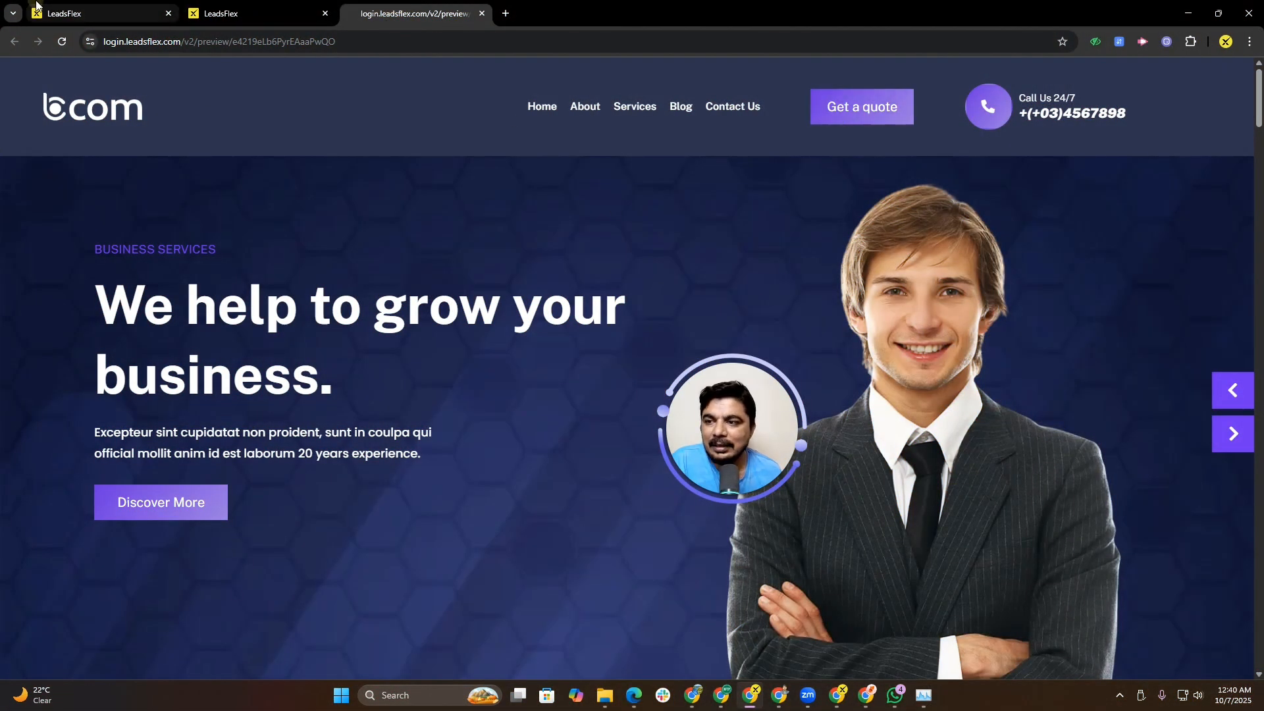
click(37, 8)
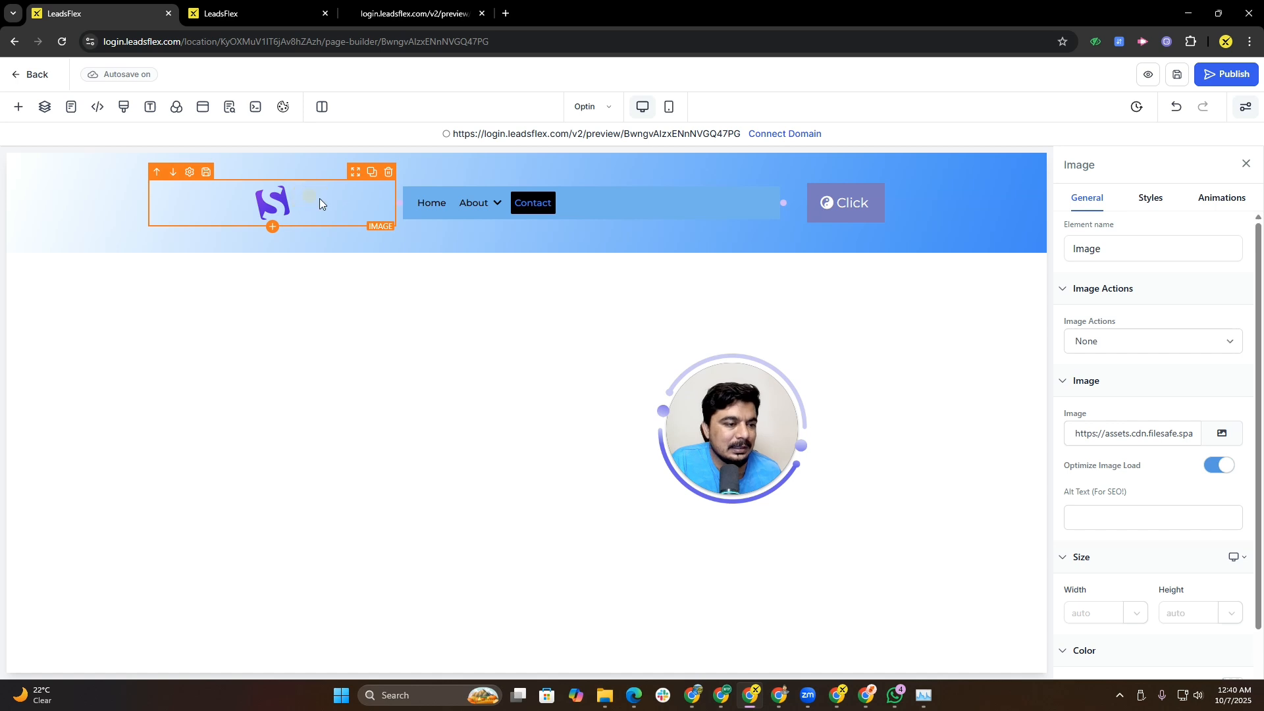
click(1150, 197)
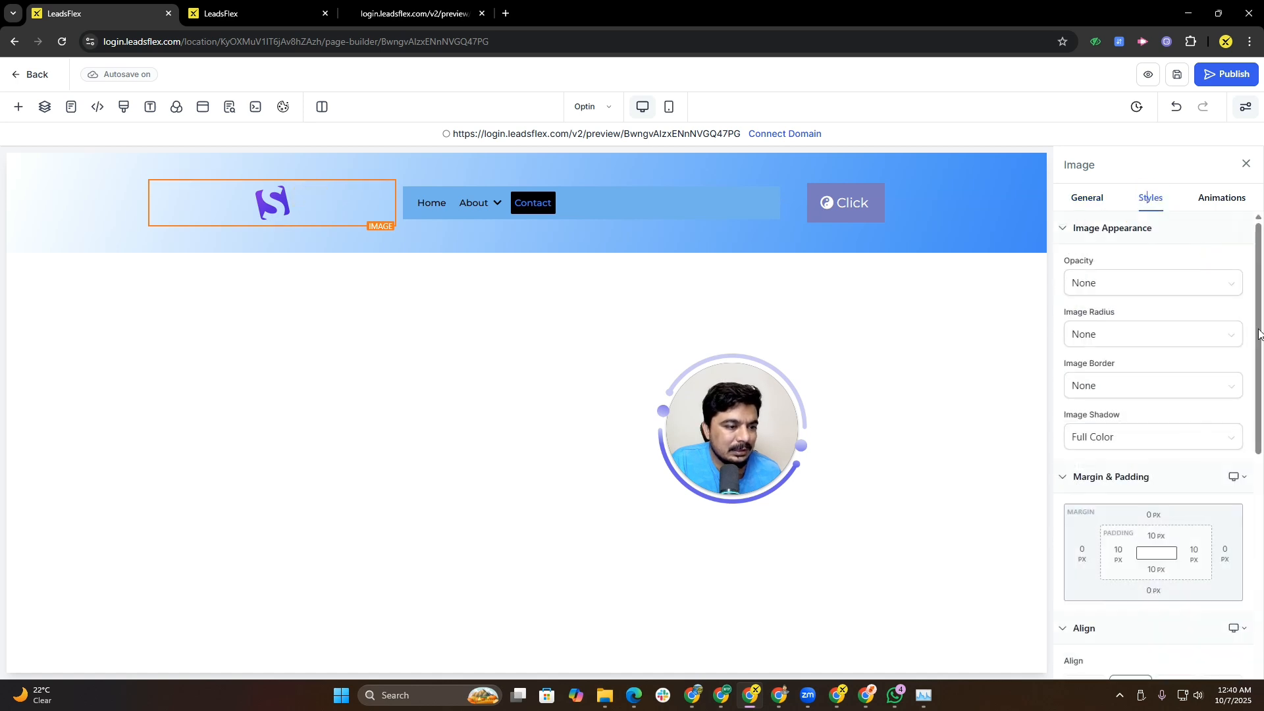
scroll(1159, 421, down, 6)
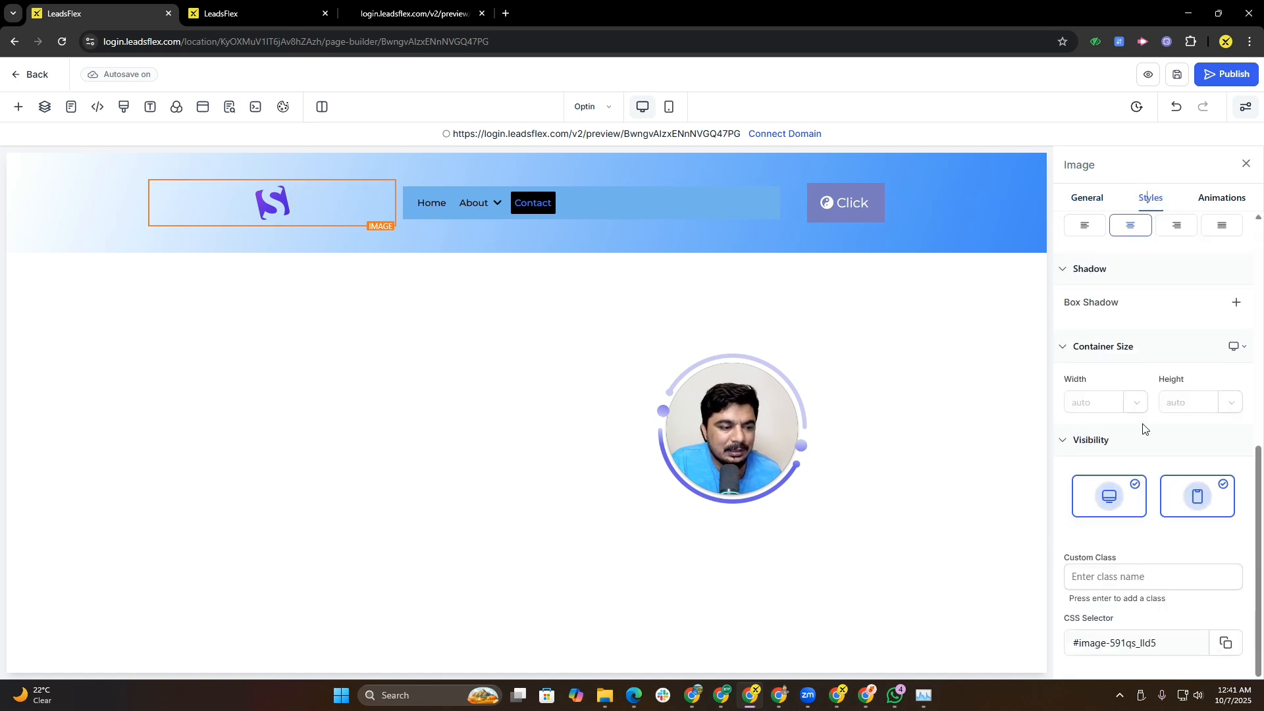
click(1085, 225)
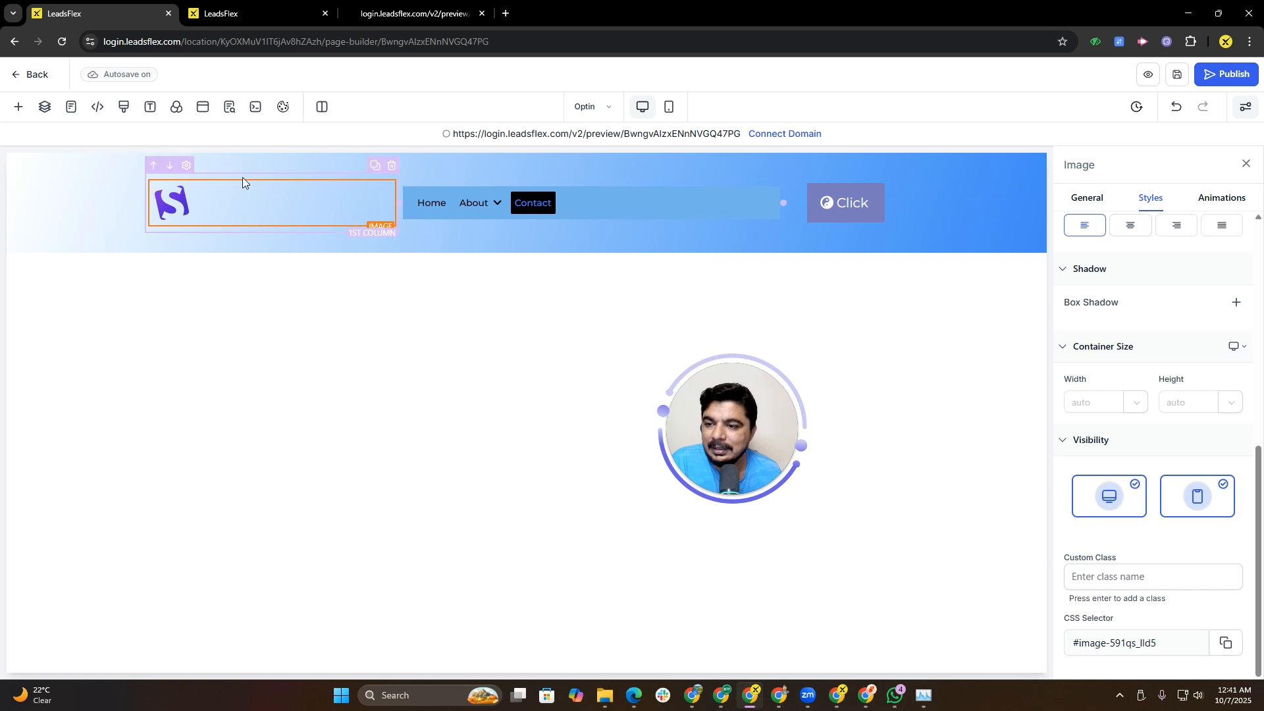
Step: Set the navigation menu's text alignment to right
click(497, 204)
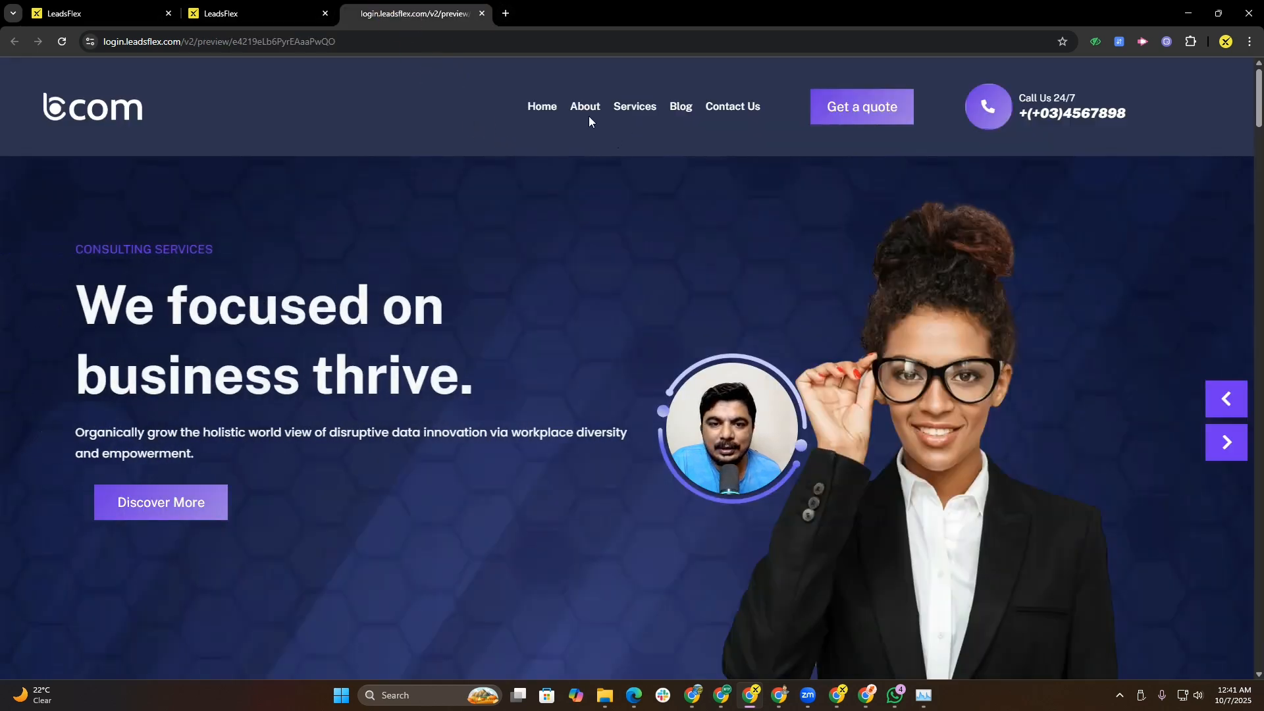
click(67, 5)
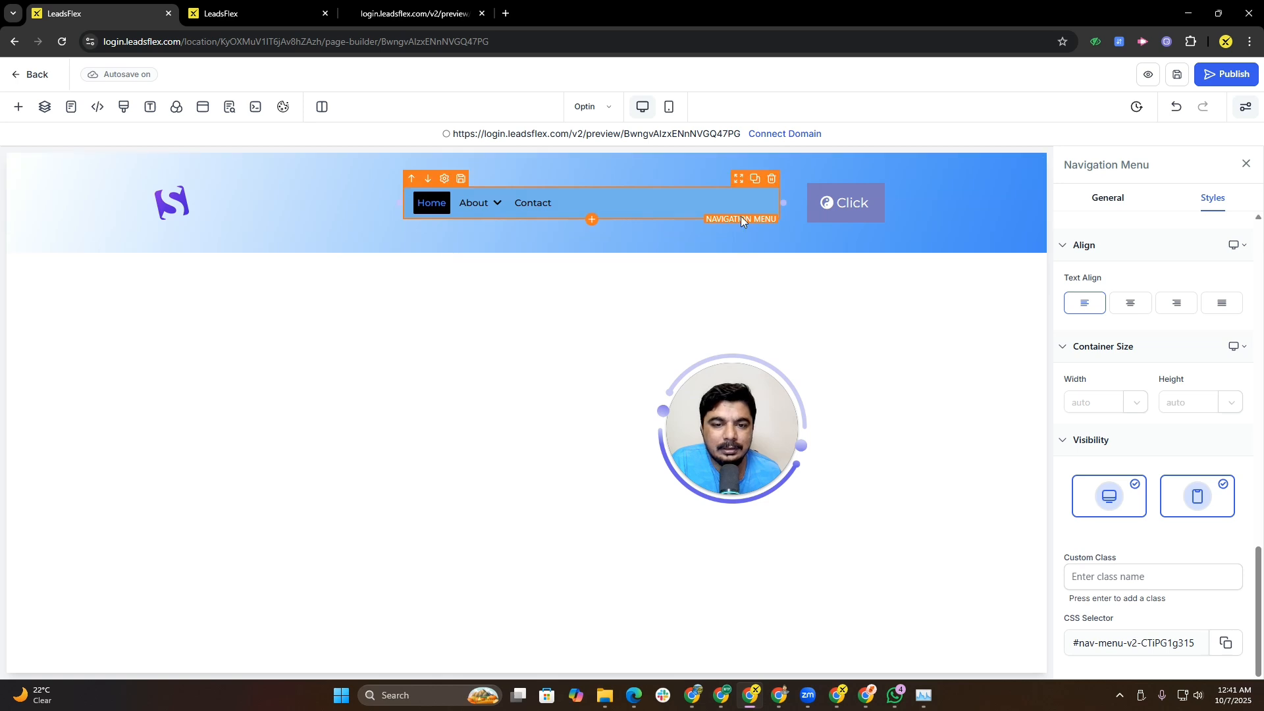
click(1131, 304)
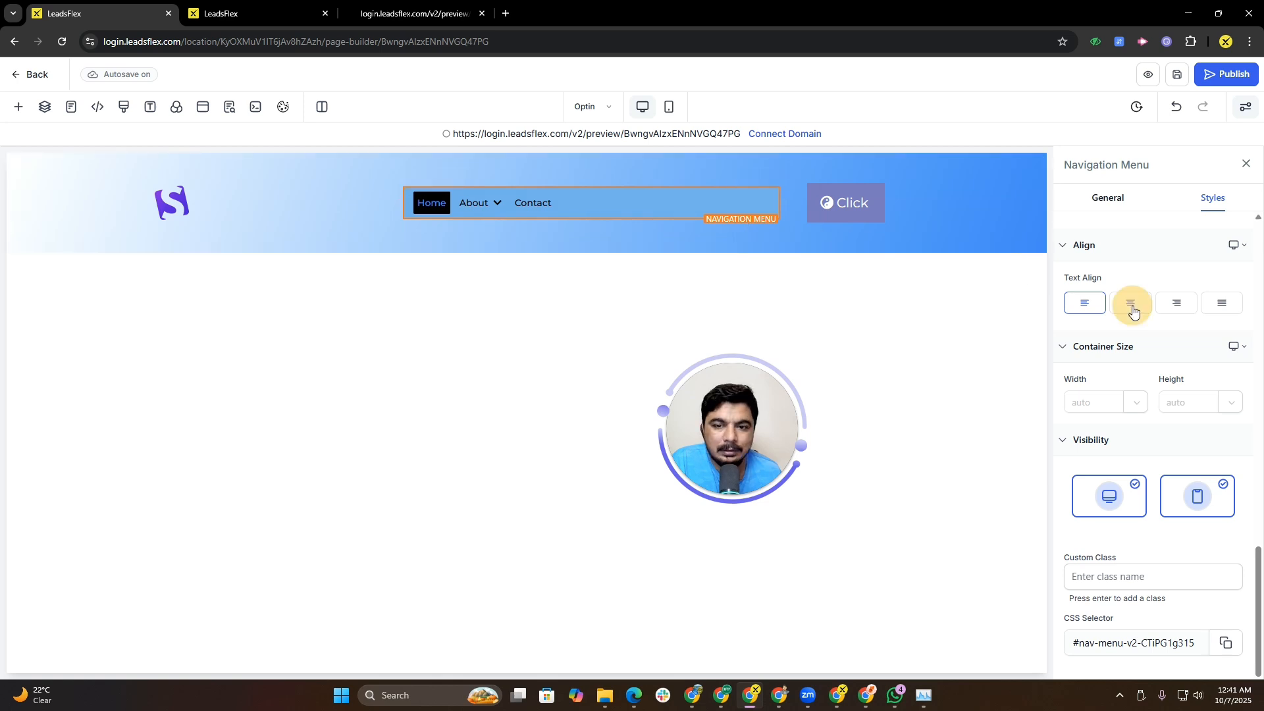
click(1172, 305)
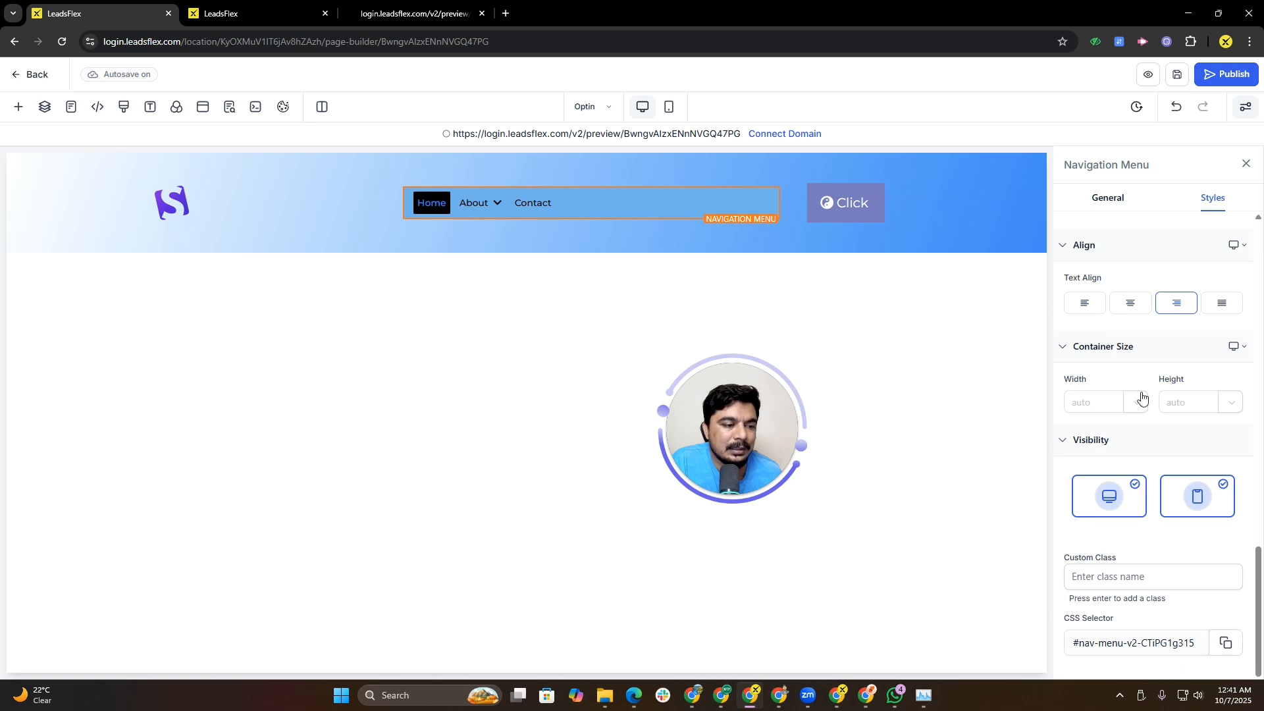
click(1174, 307)
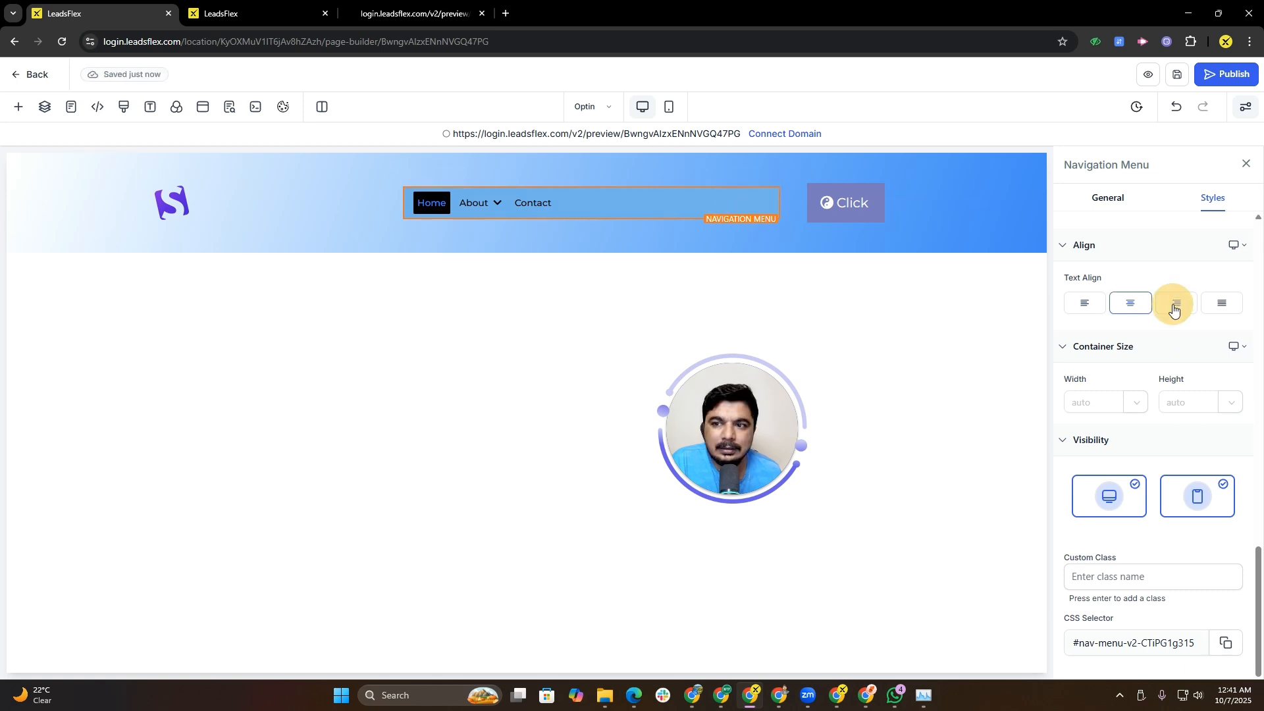
click(1174, 307)
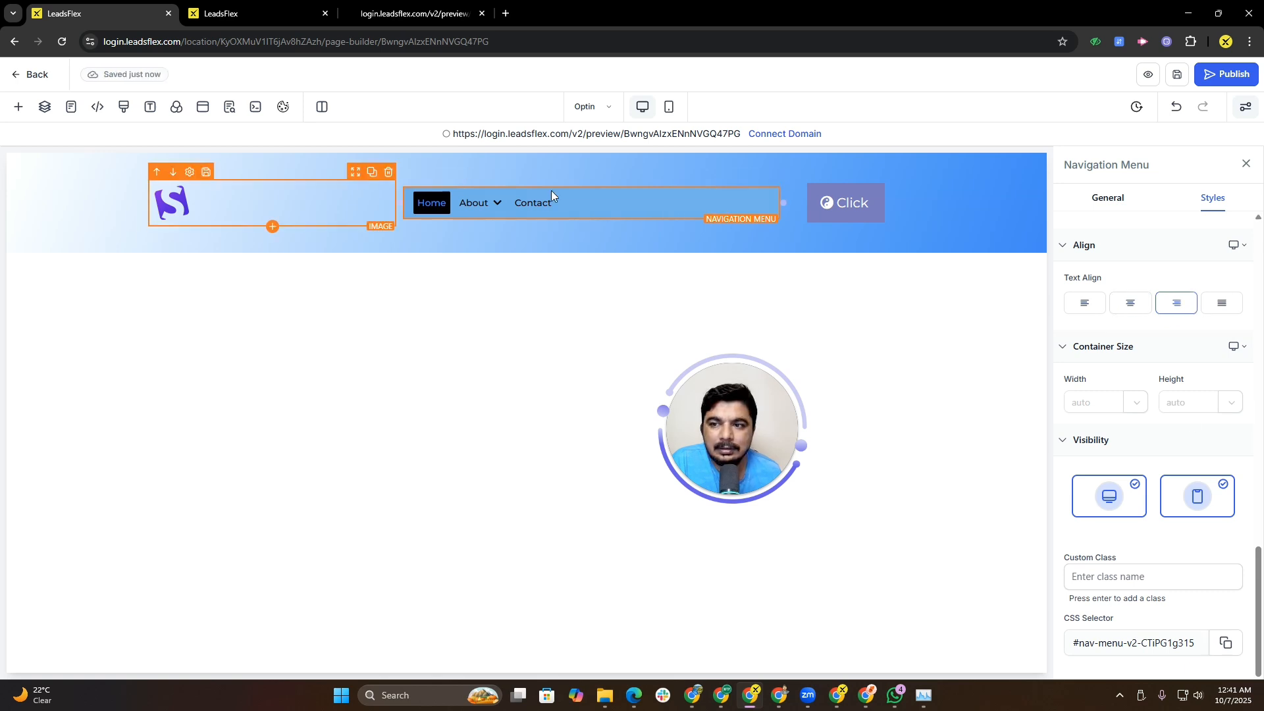
Step: Set the sign-up button's alignment to right
click(861, 200)
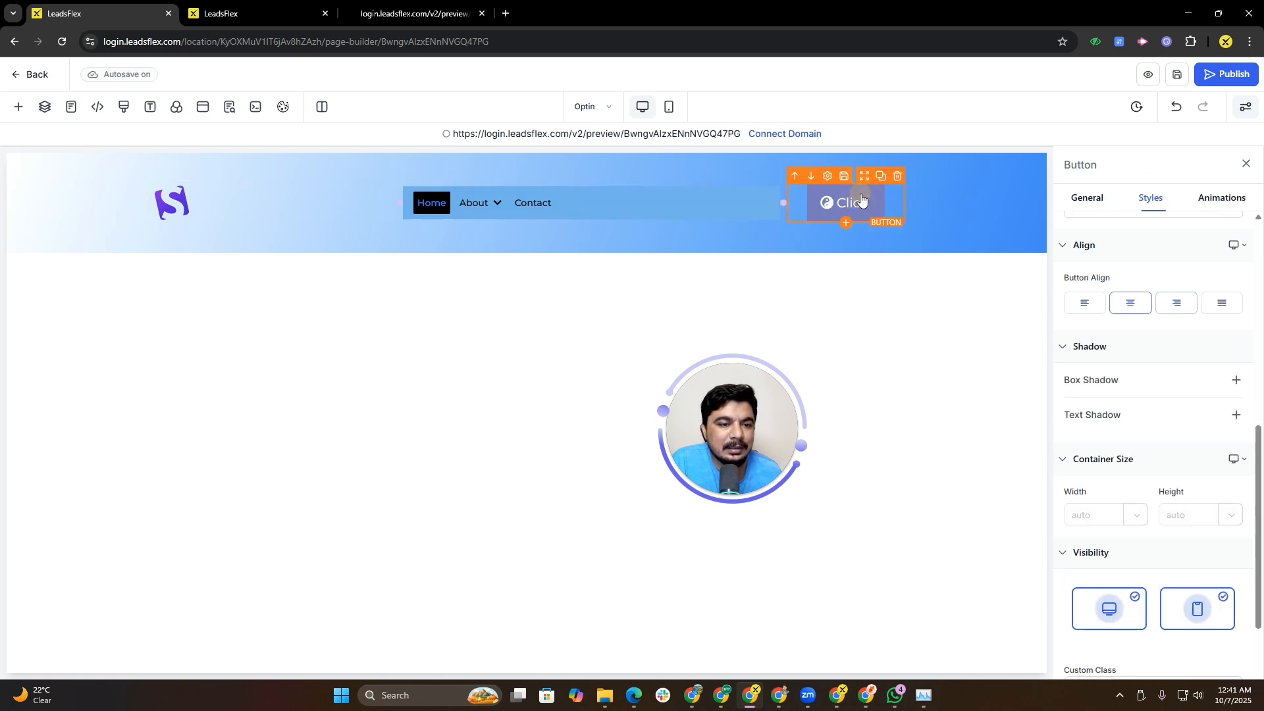
click(1188, 308)
click(1222, 307)
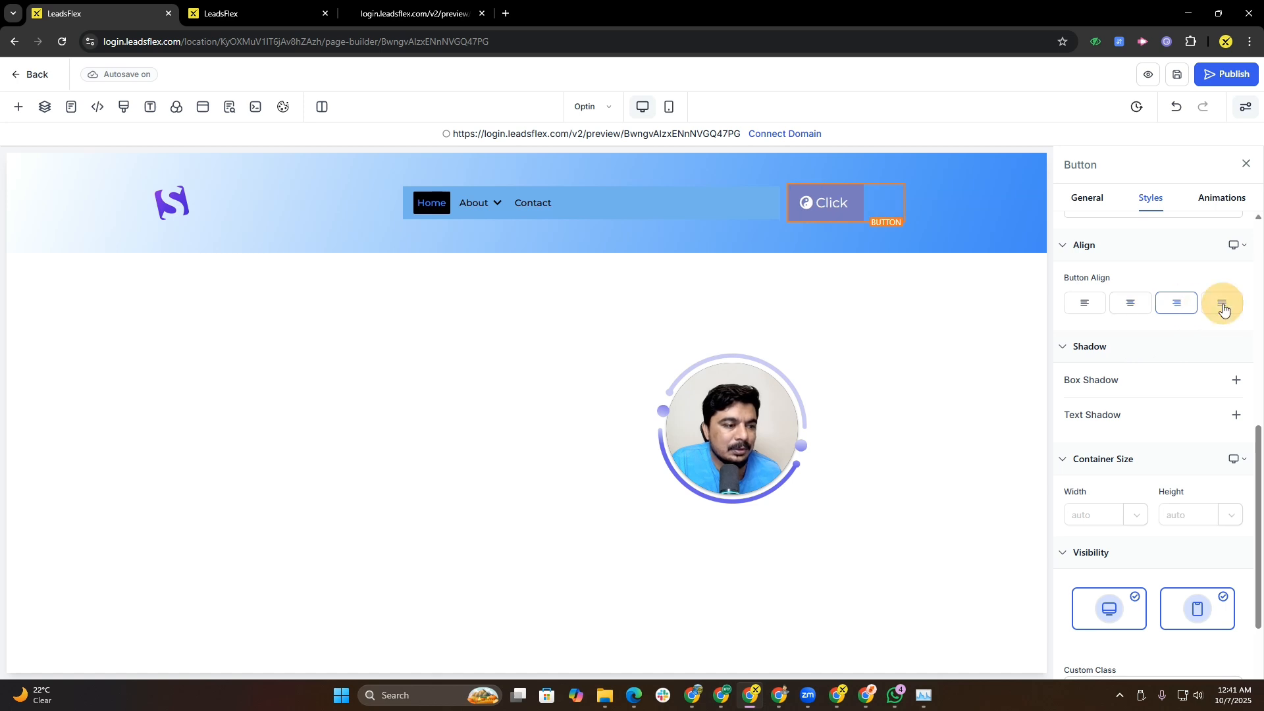
click(1181, 309)
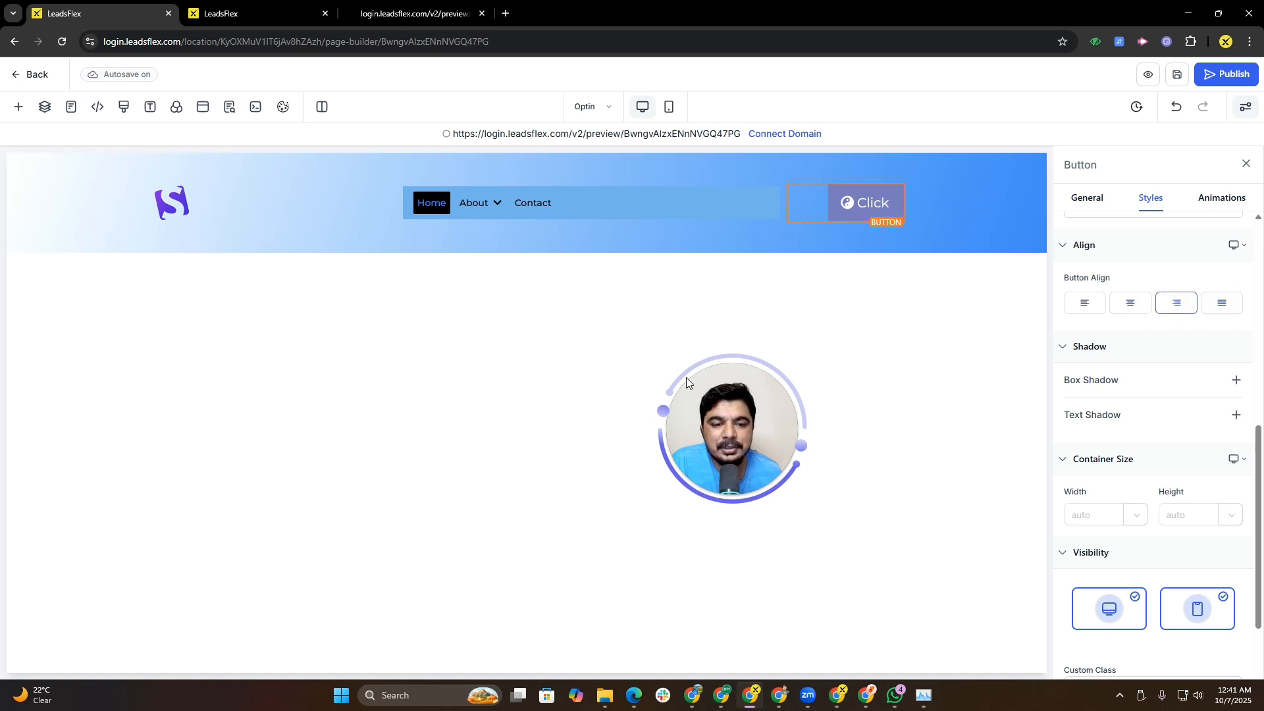
click(112, 269)
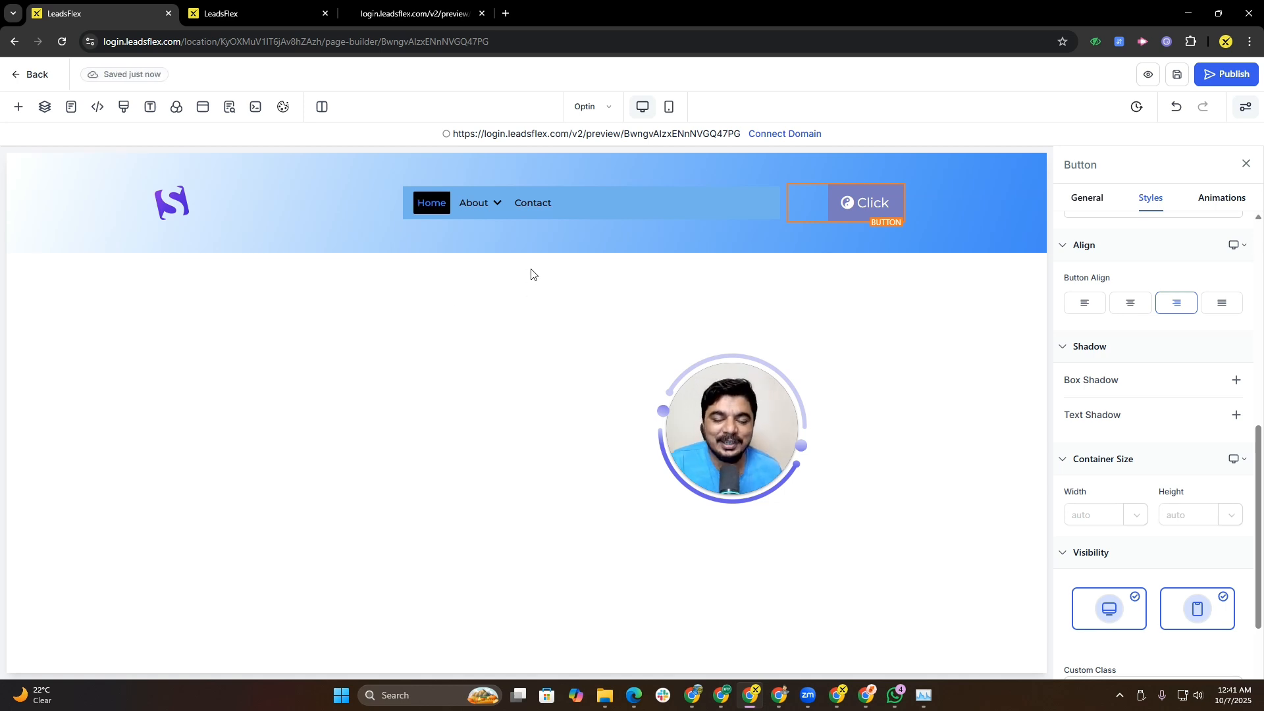
click(560, 379)
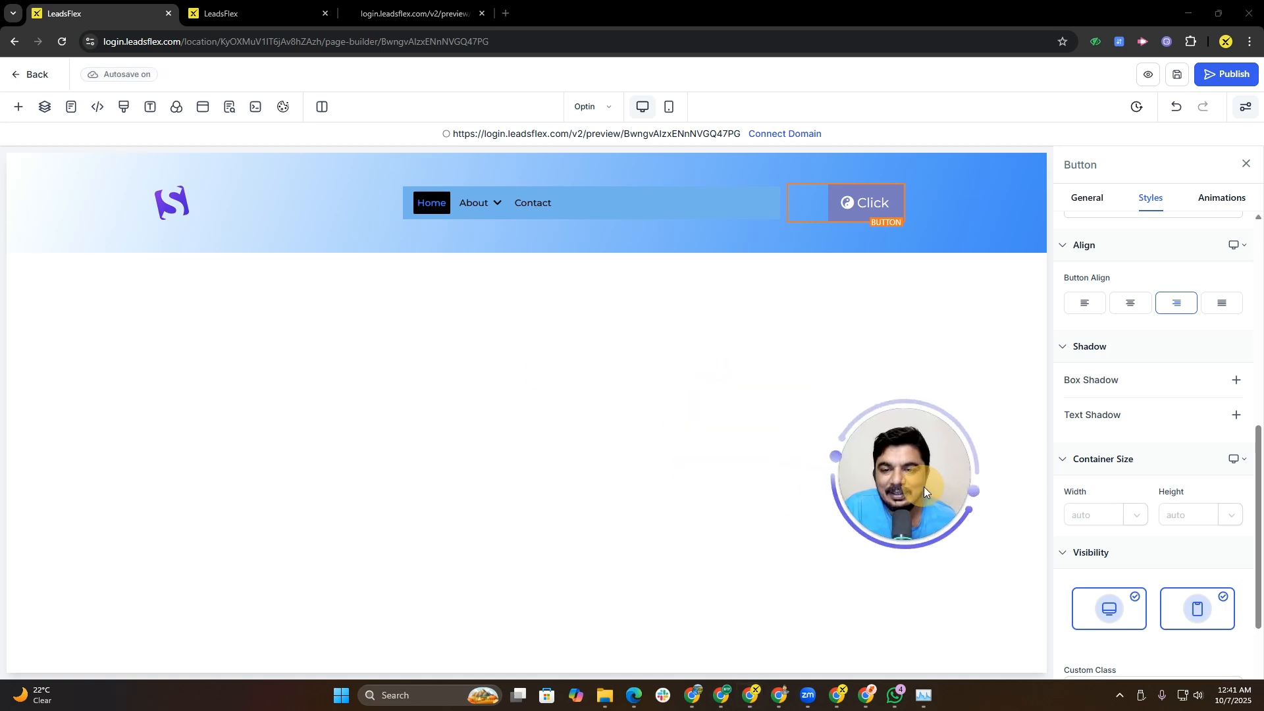
Step: Add a full-width section below the header
click(362, 5)
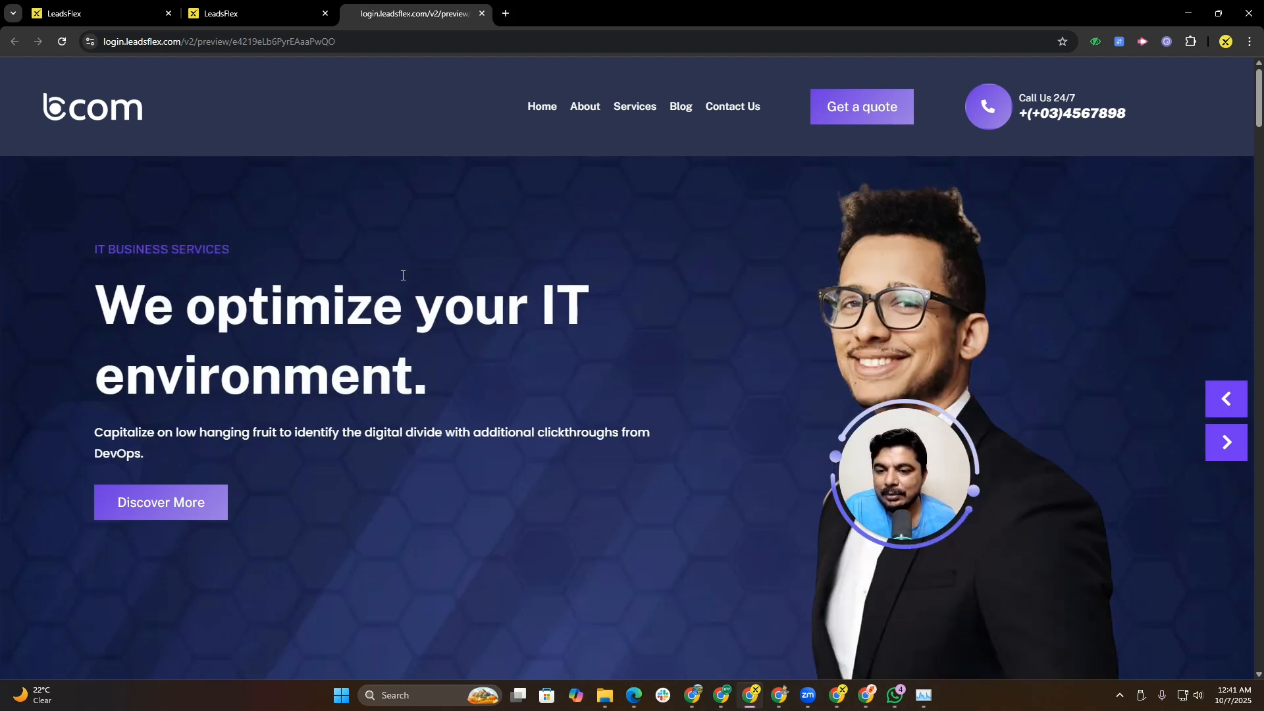
click(99, 13)
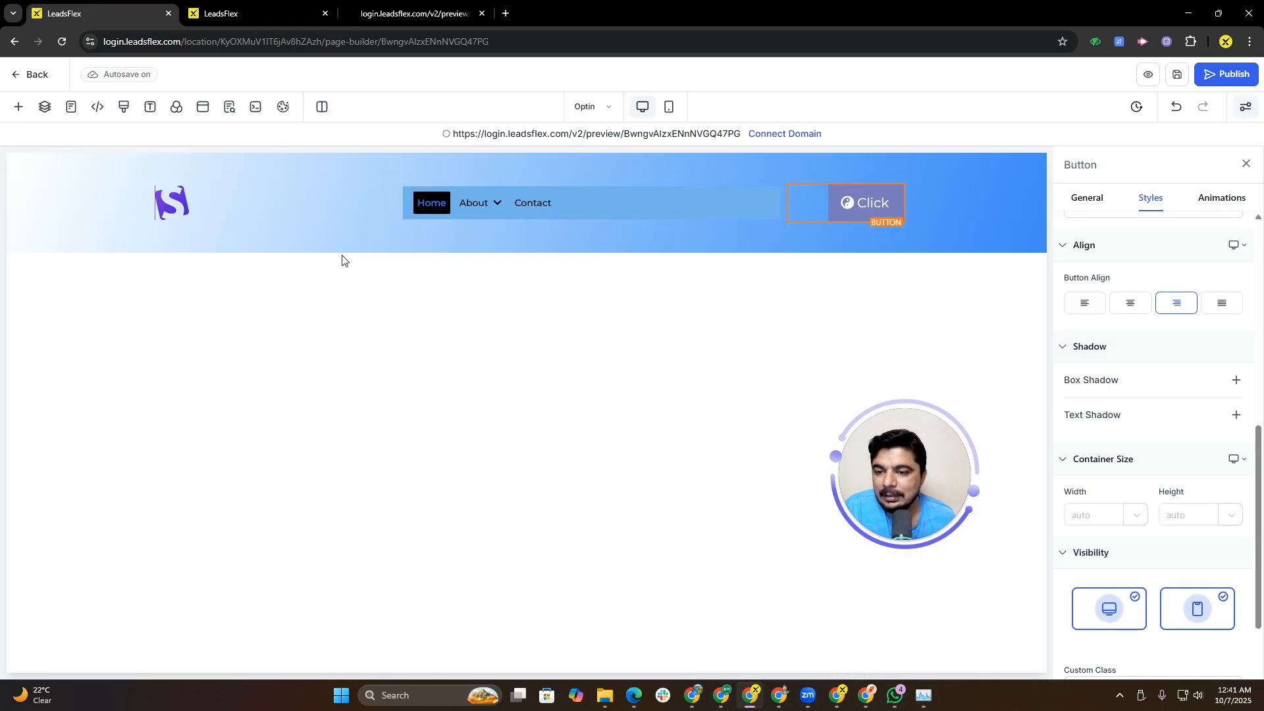
click(525, 254)
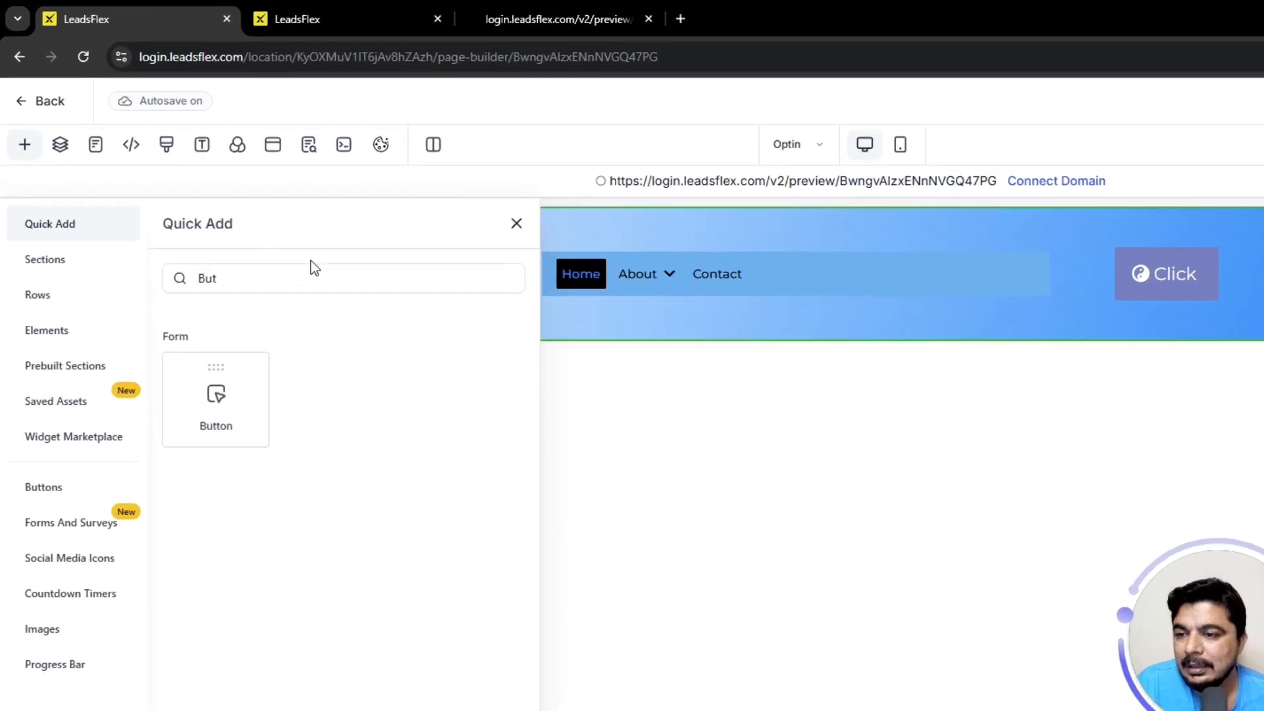
click(226, 203)
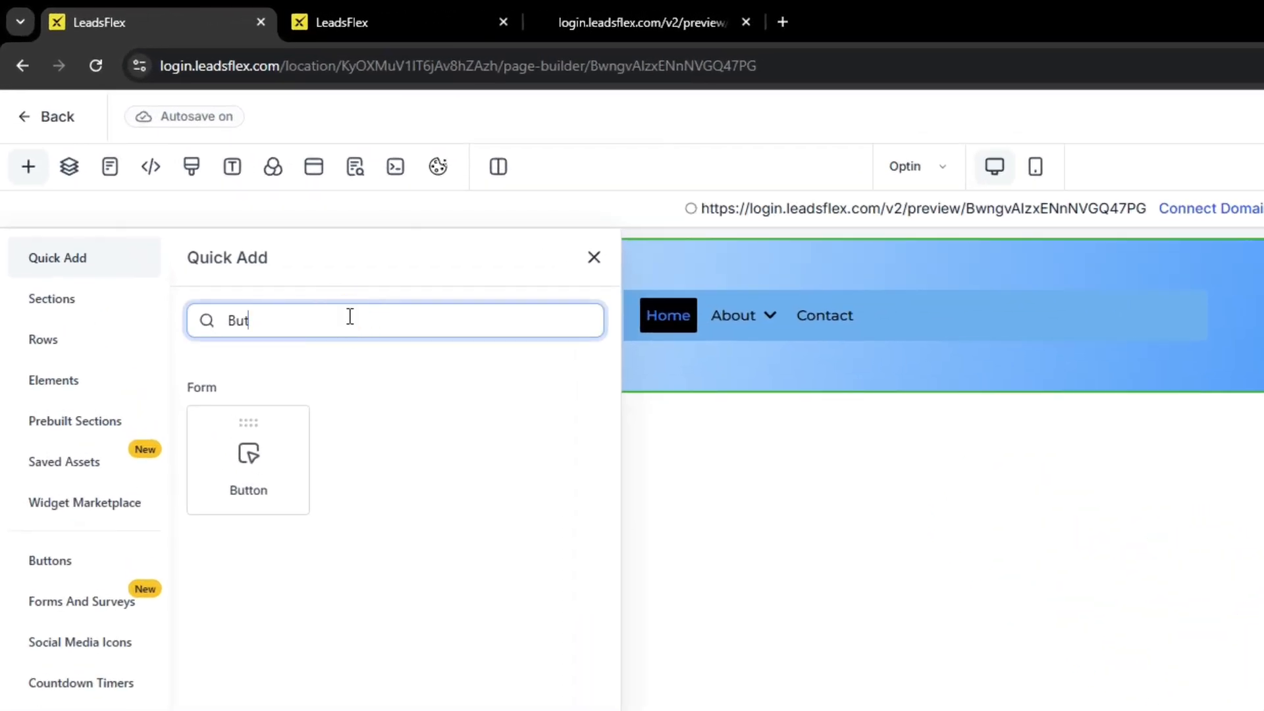
key(BackSpace)
key(BackSpace)
key(BackSpace)
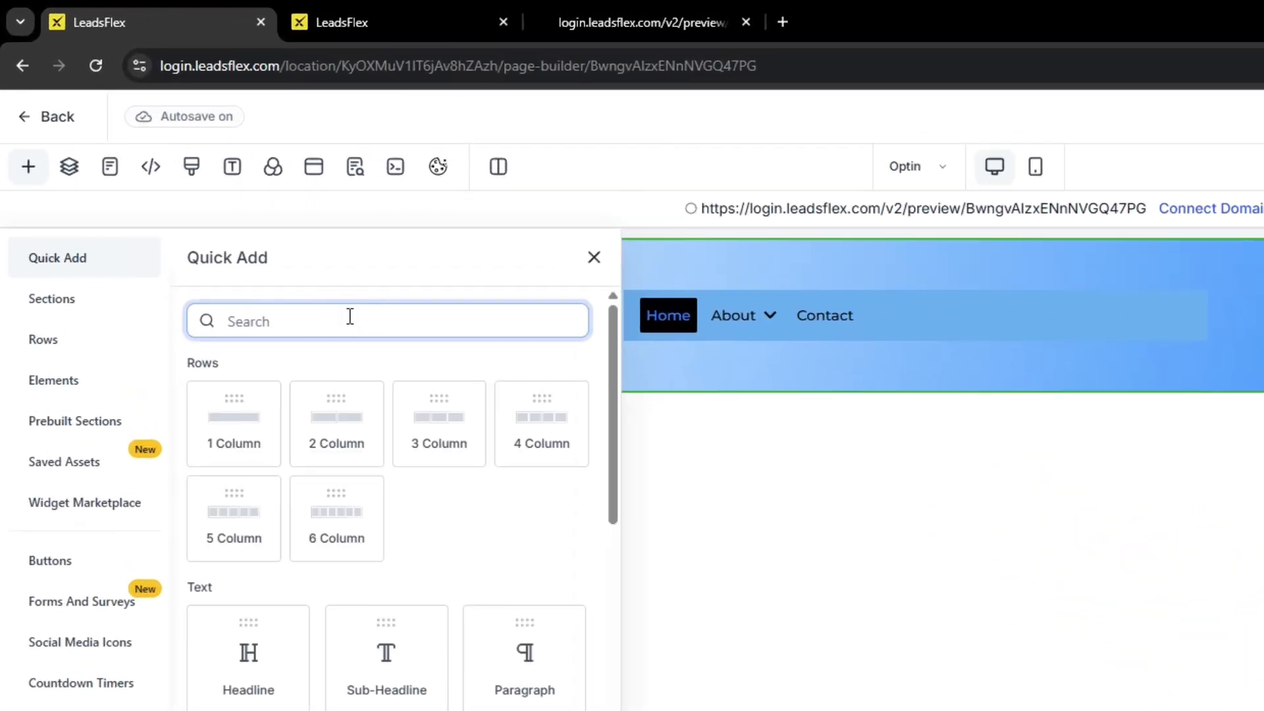
click(81, 299)
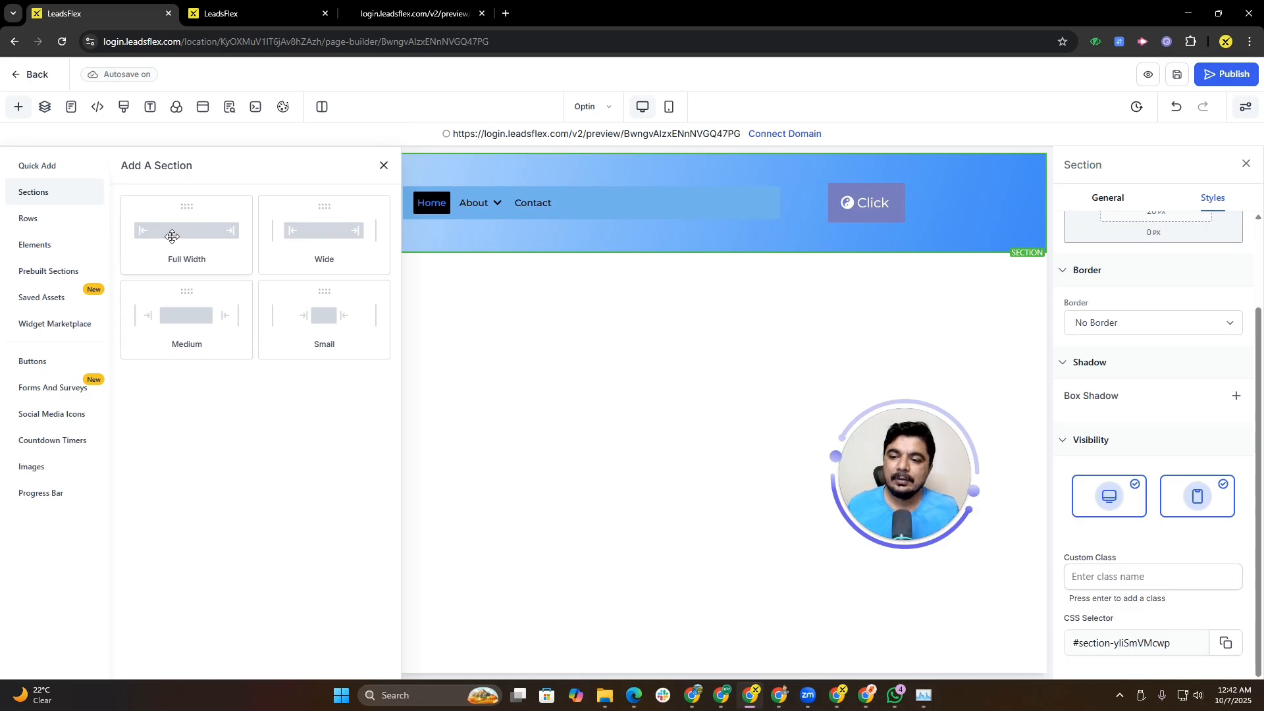
drag(172, 236, 570, 288)
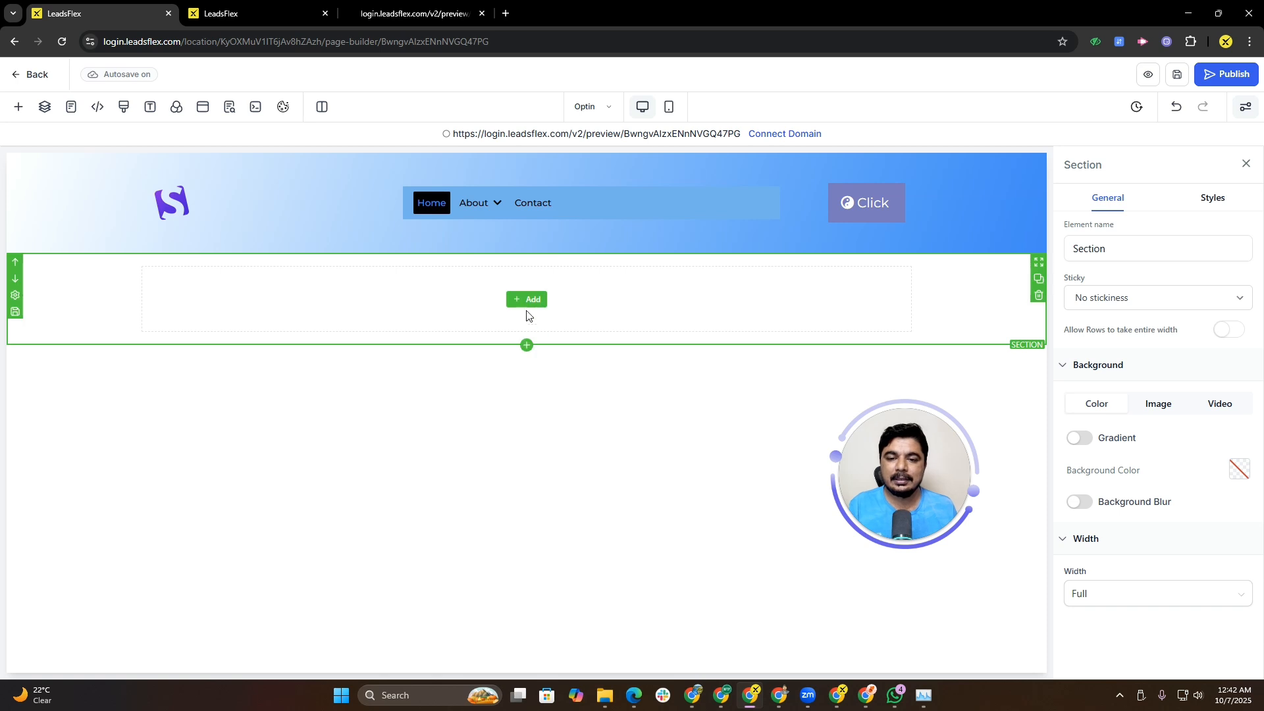
Step: Set the new section's background color to the light blue default swatch
click(533, 301)
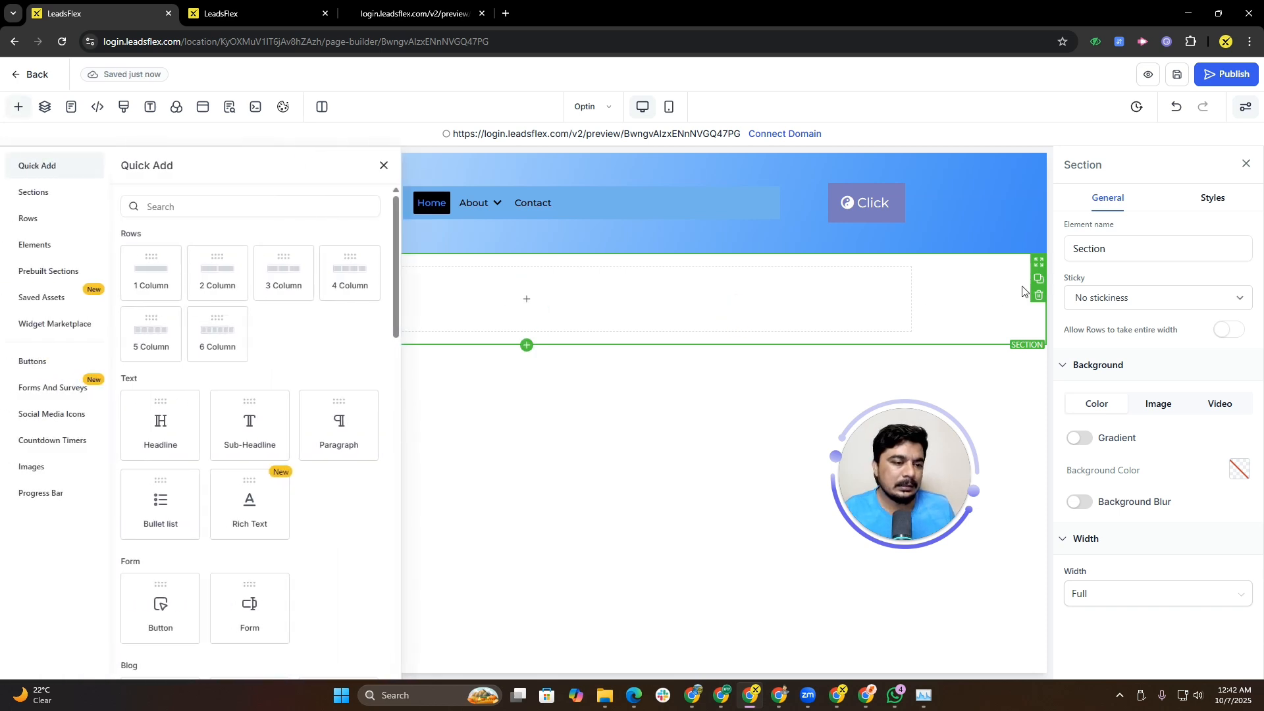
click(1241, 470)
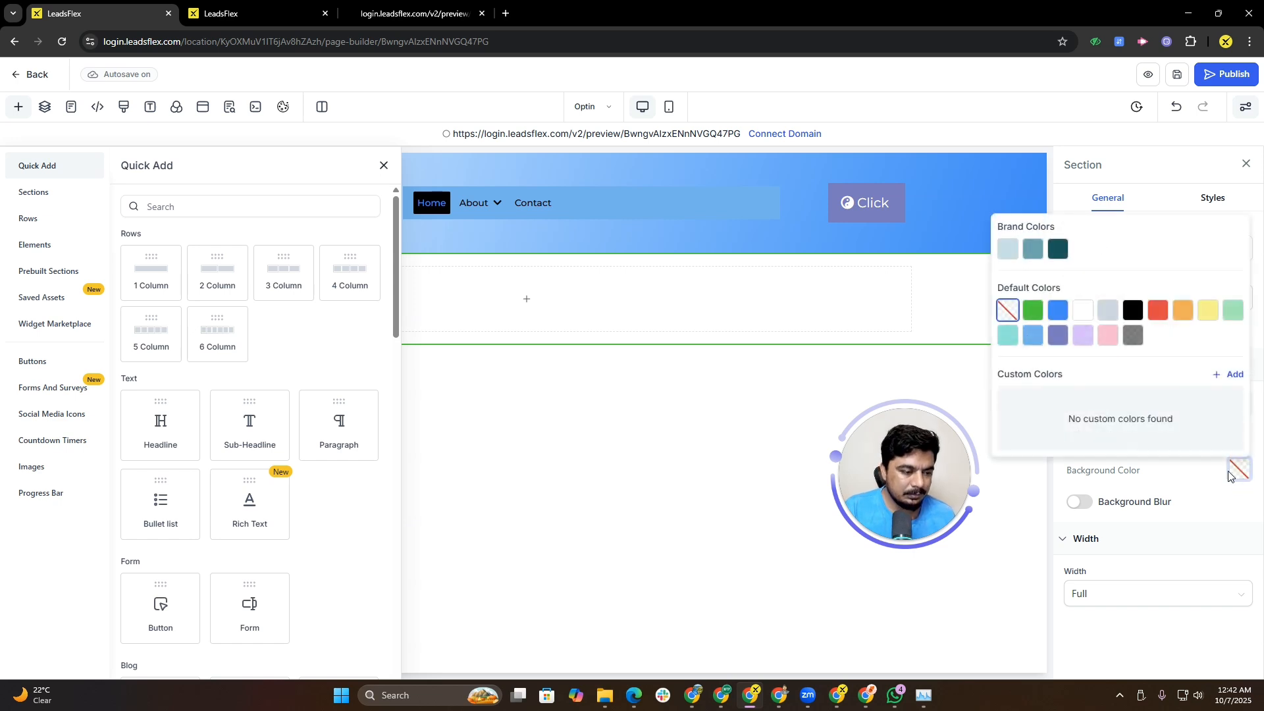
click(1033, 335)
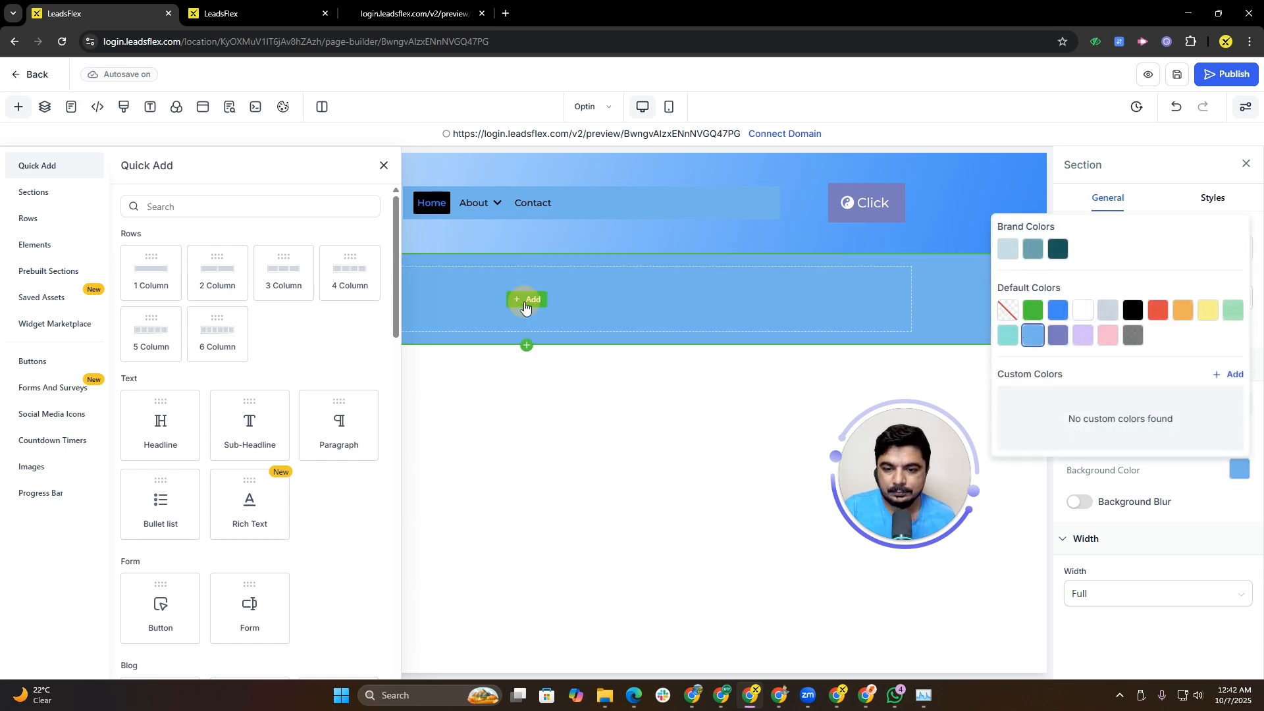
click(525, 306)
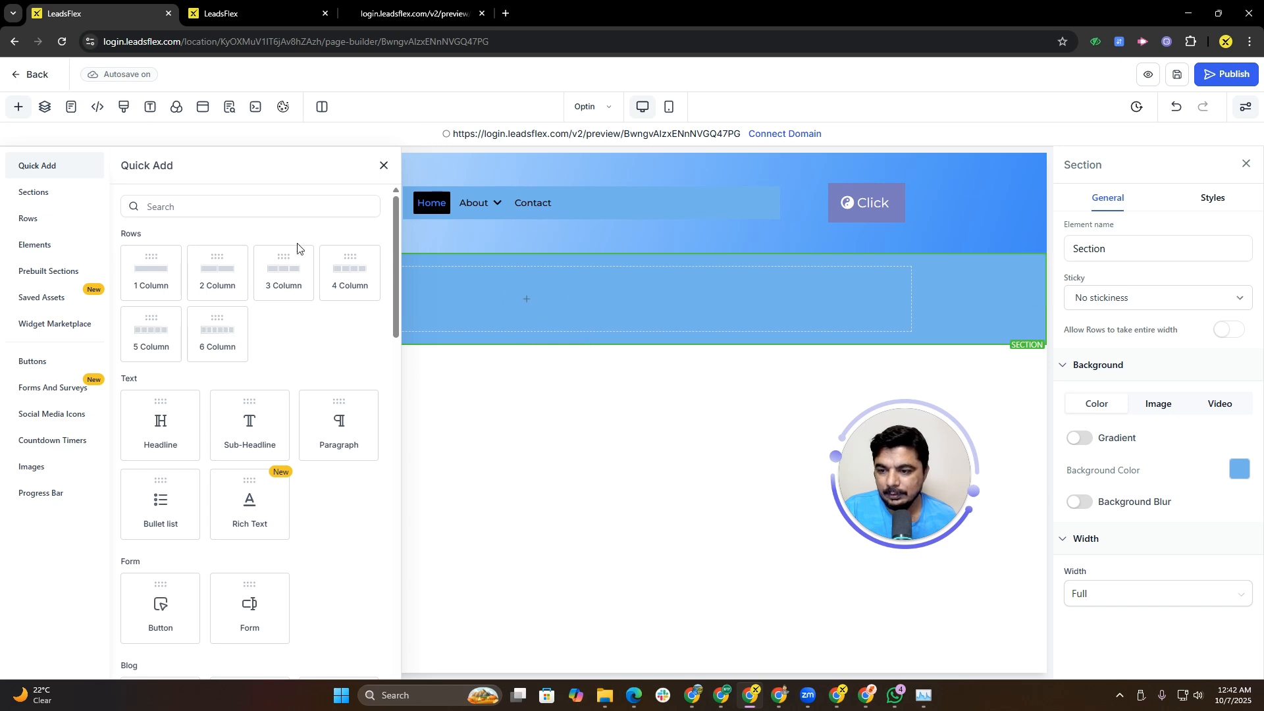
Step: Add a four-column row inside the new section
click(339, 290)
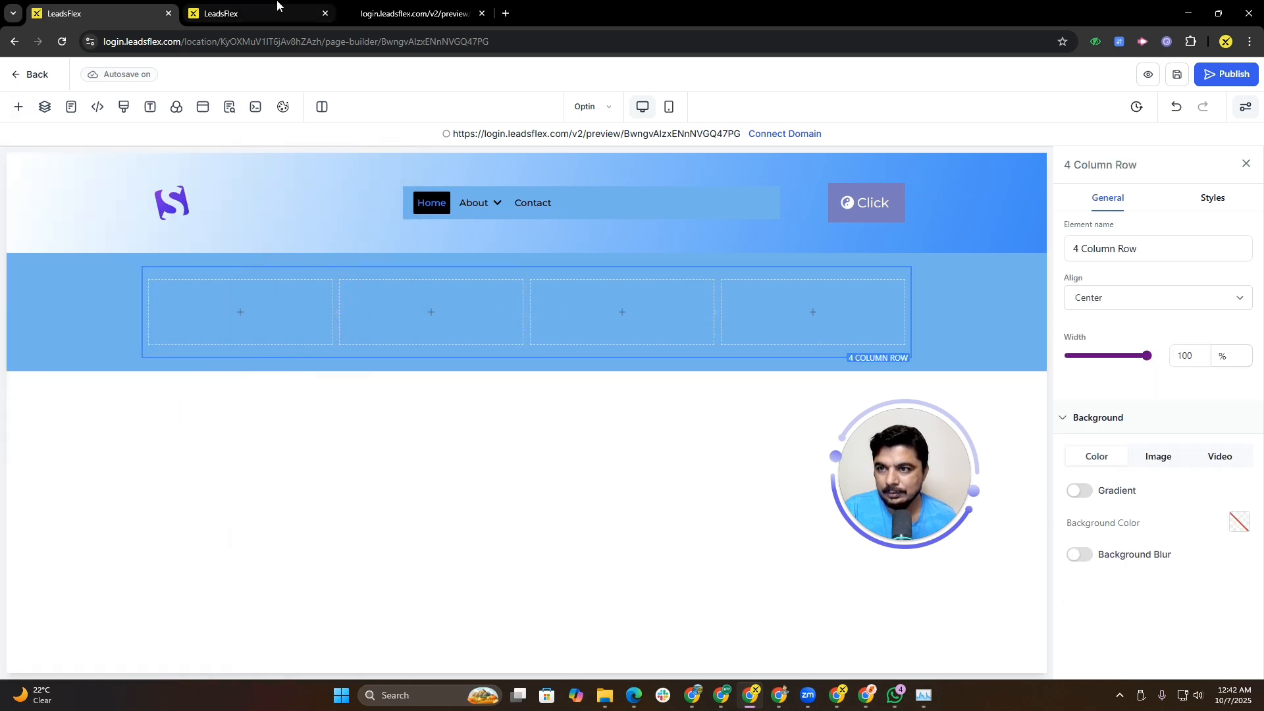
click(319, 8)
click(349, 10)
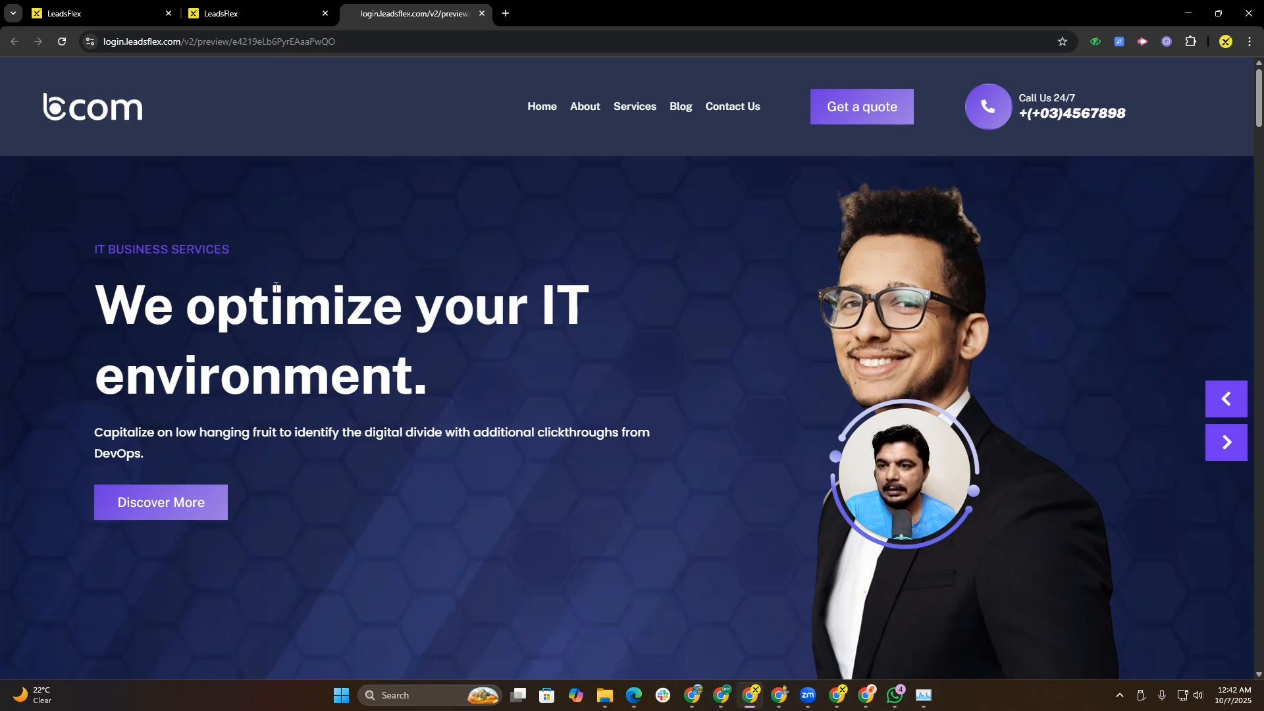
click(85, 10)
mouse_move(233, 324)
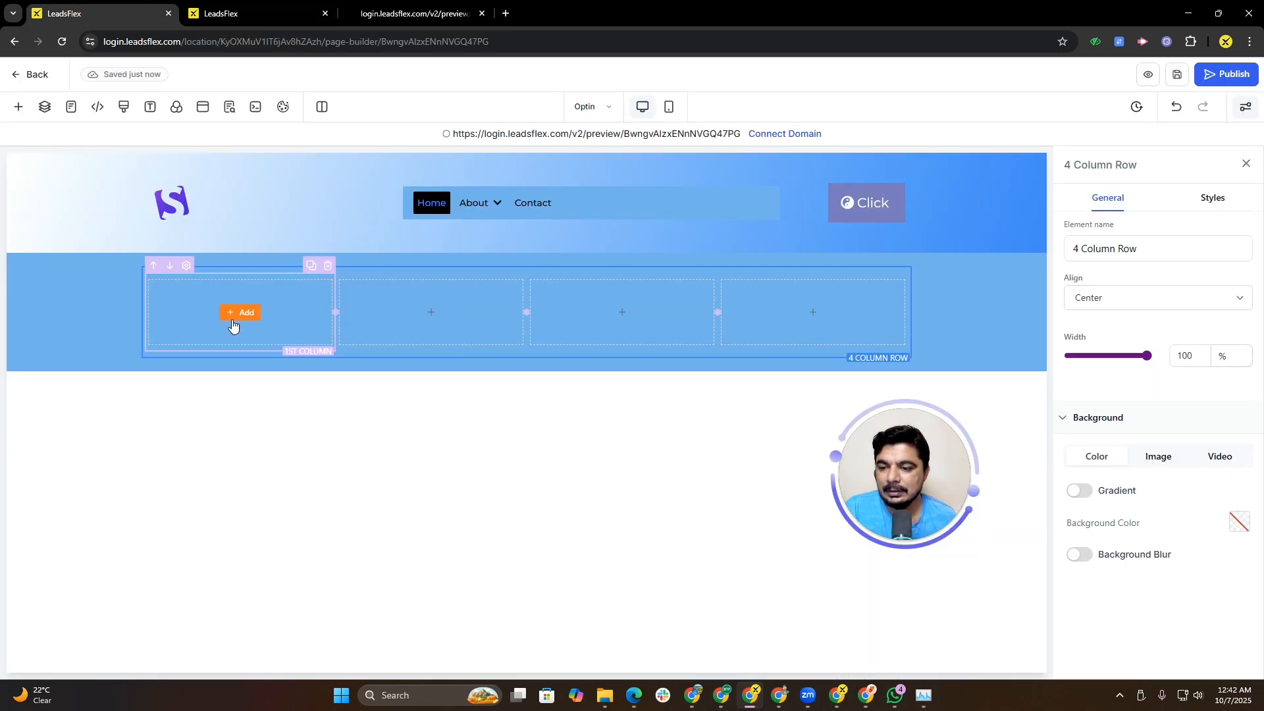
Step: Delete two columns from the four-column row, leaving two columns
click(518, 266)
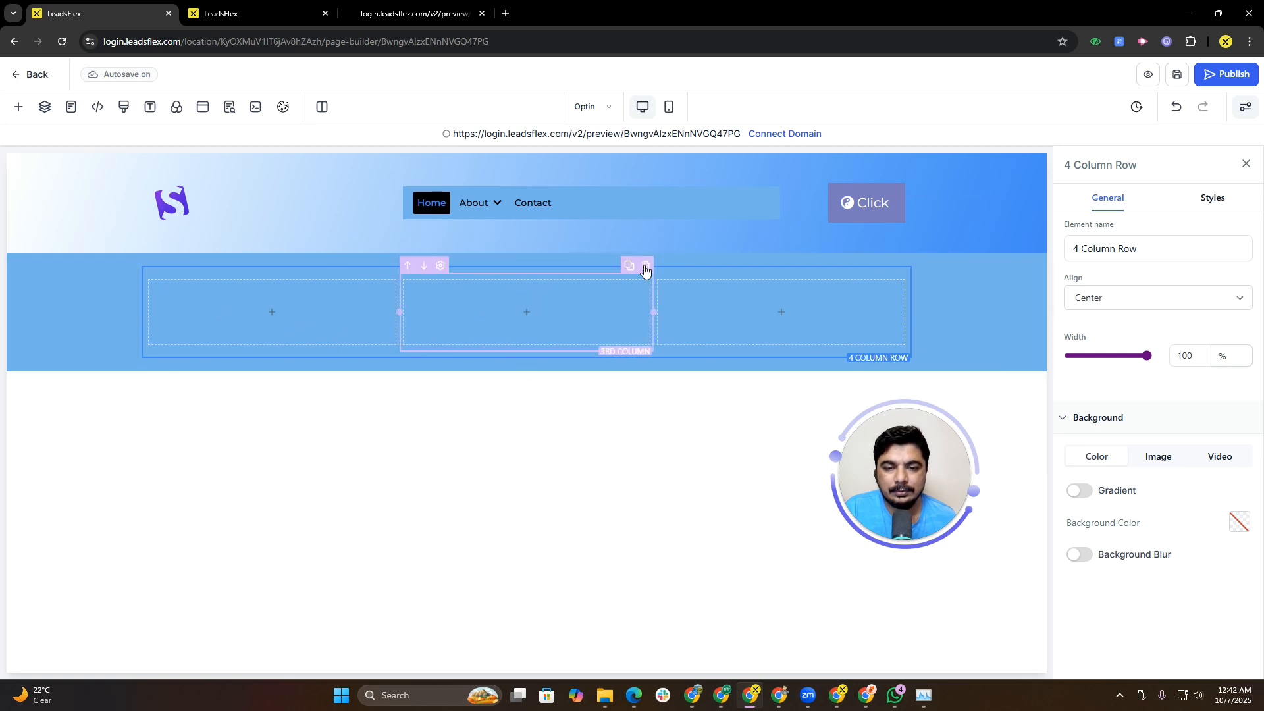
click(646, 266)
Step: Add a Headline element to the first column
click(341, 314)
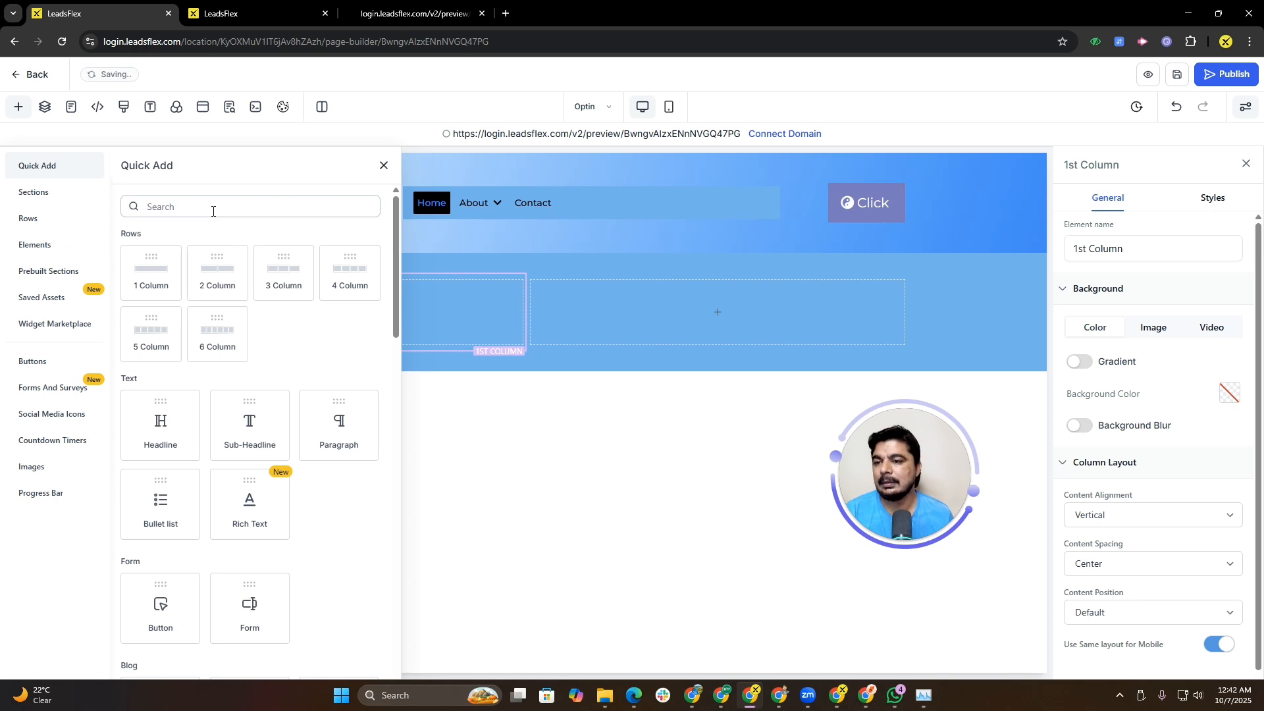
drag(166, 442, 310, 348)
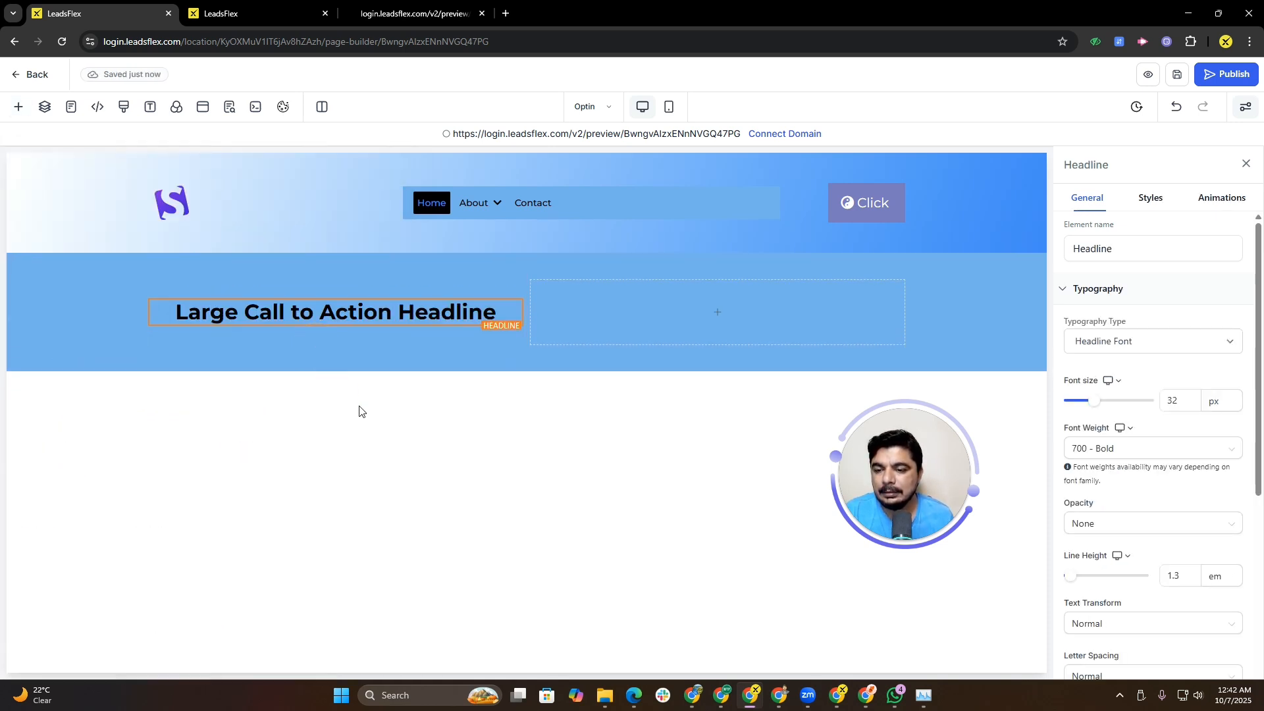
Step: Add a Sub-Headline element and move it directly beneath the headline in the first column
click(362, 333)
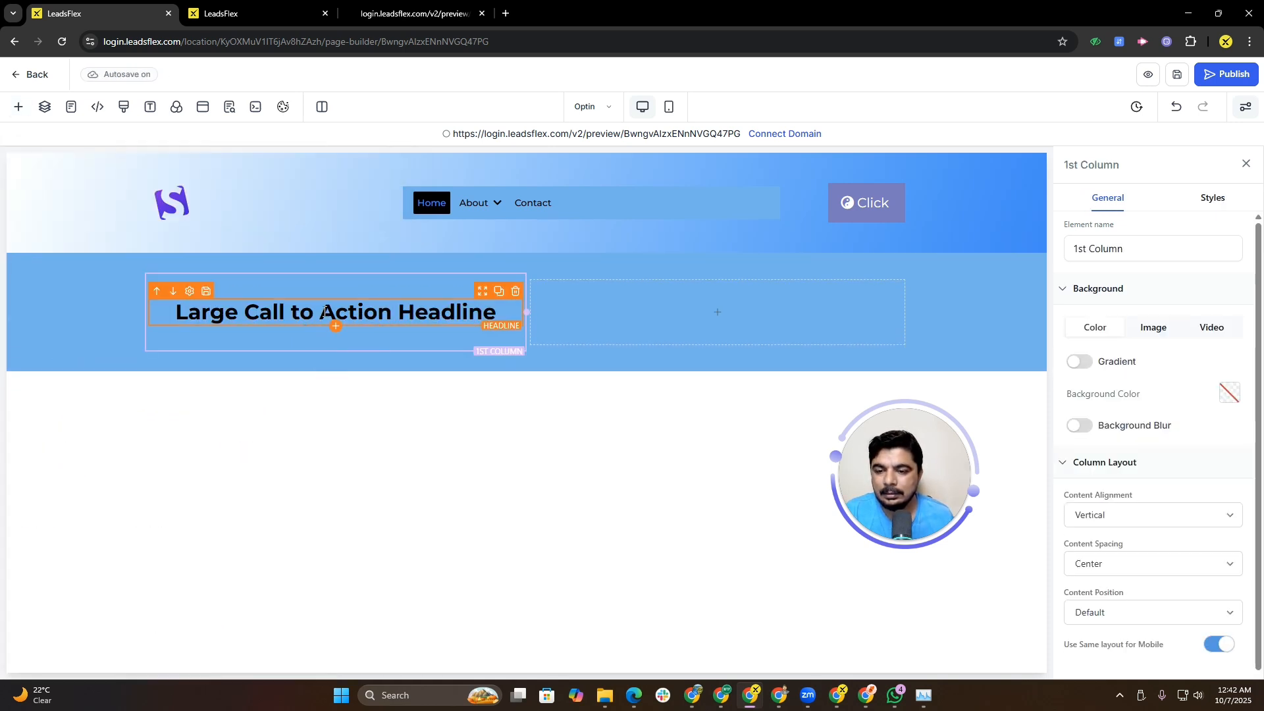
click(335, 322)
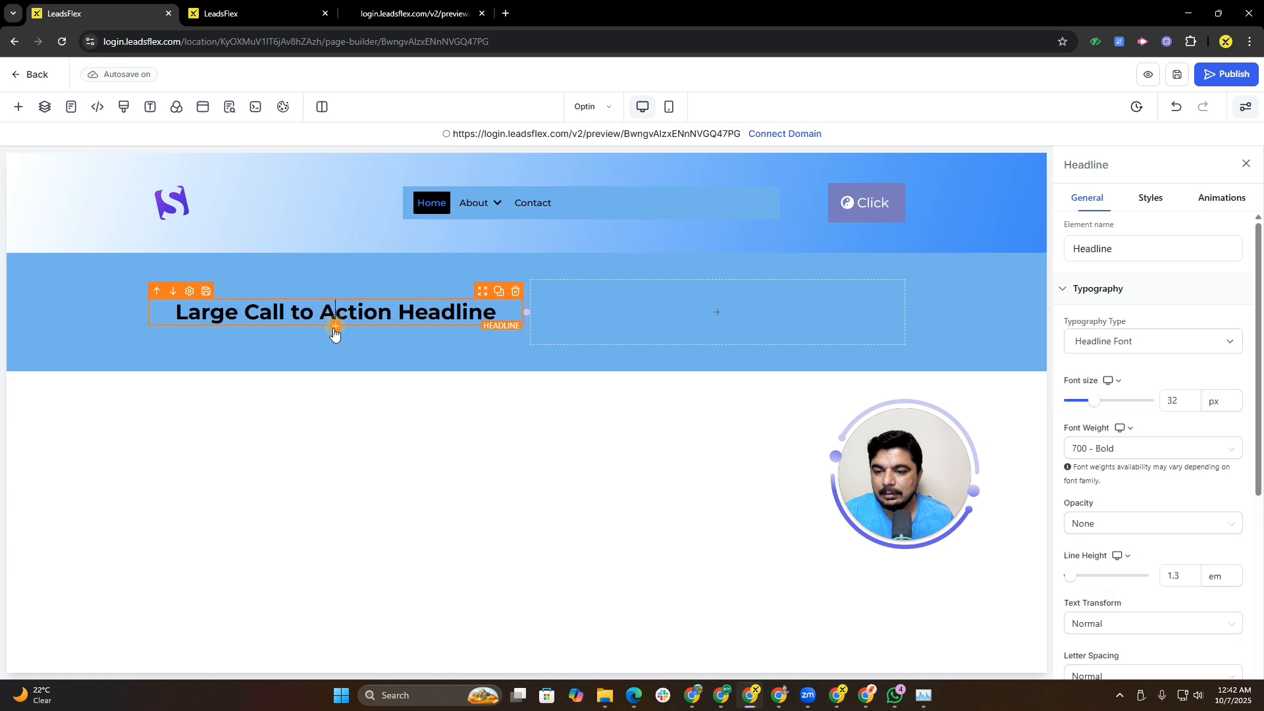
click(335, 327)
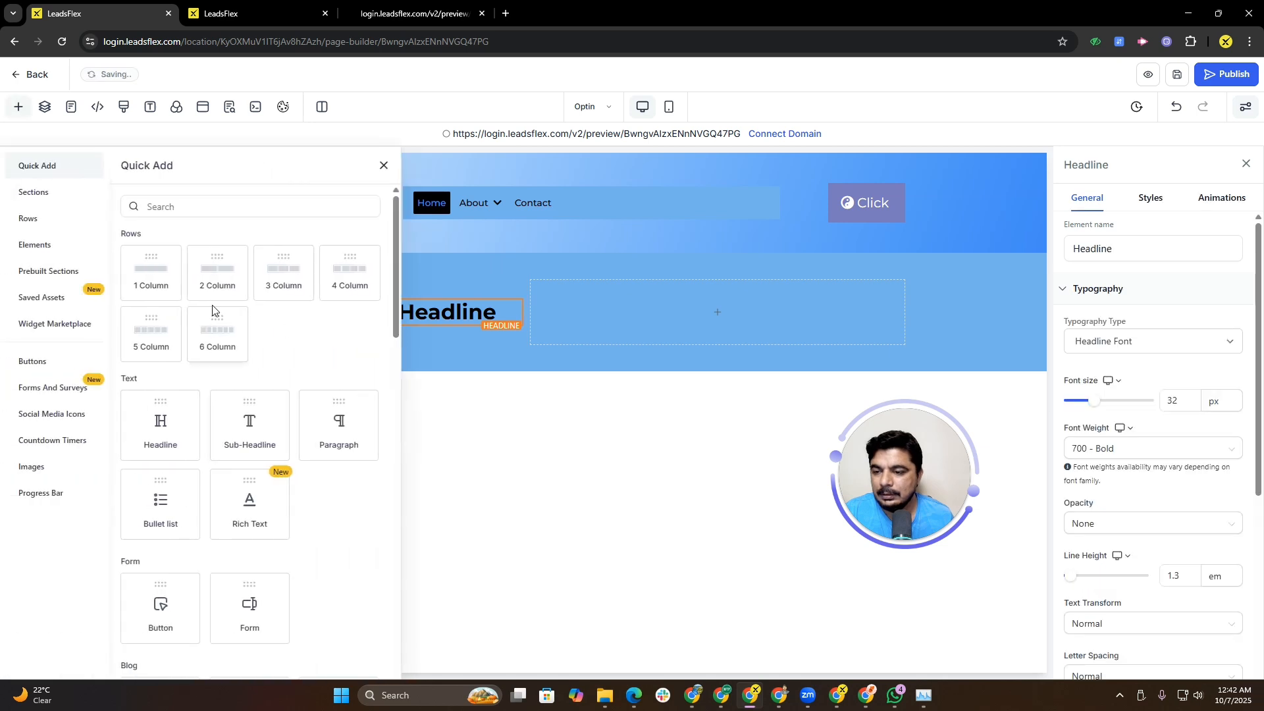
drag(261, 432, 327, 353)
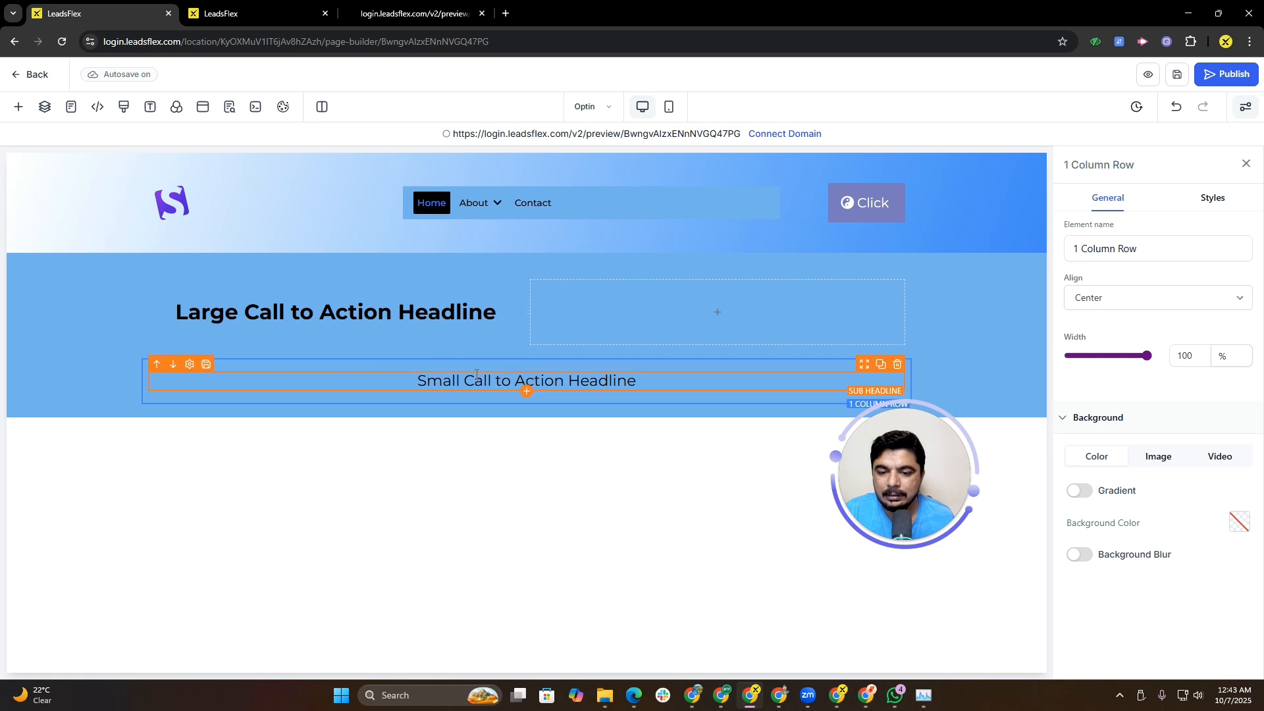
drag(460, 366, 333, 325)
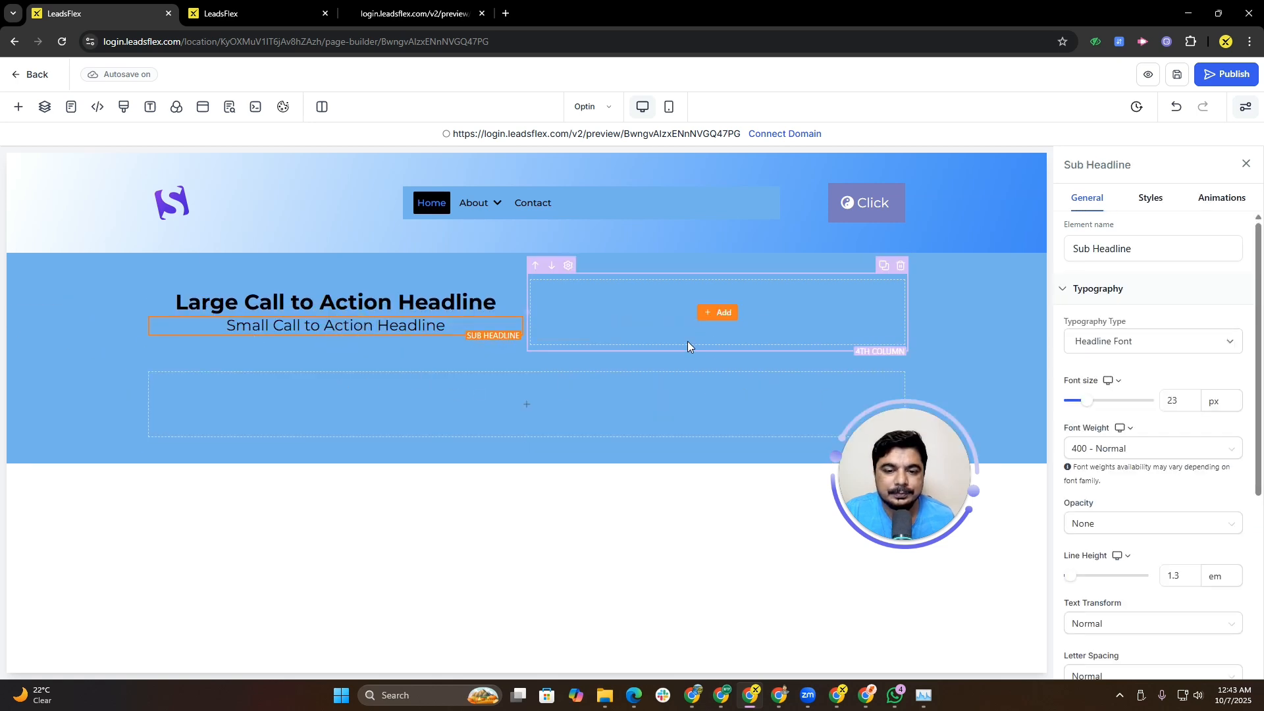
Step: Search the elements for an image and add an Image element to the second column
click(700, 325)
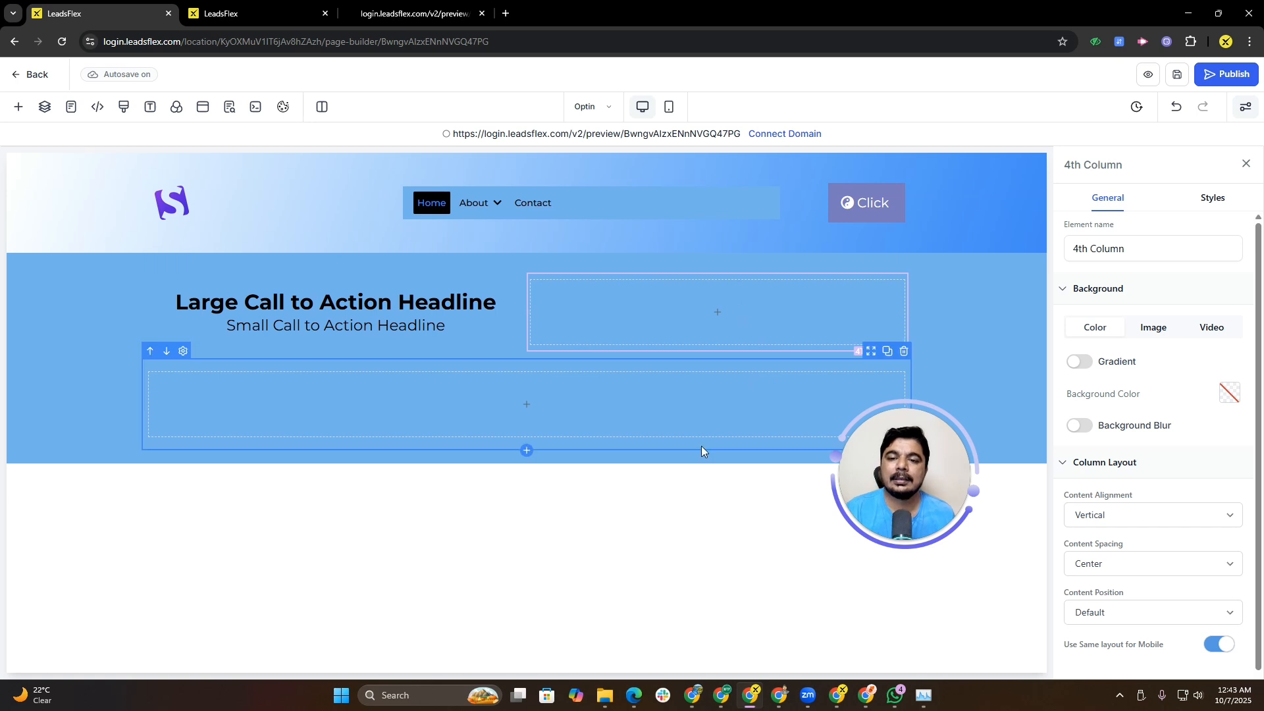
click(718, 314)
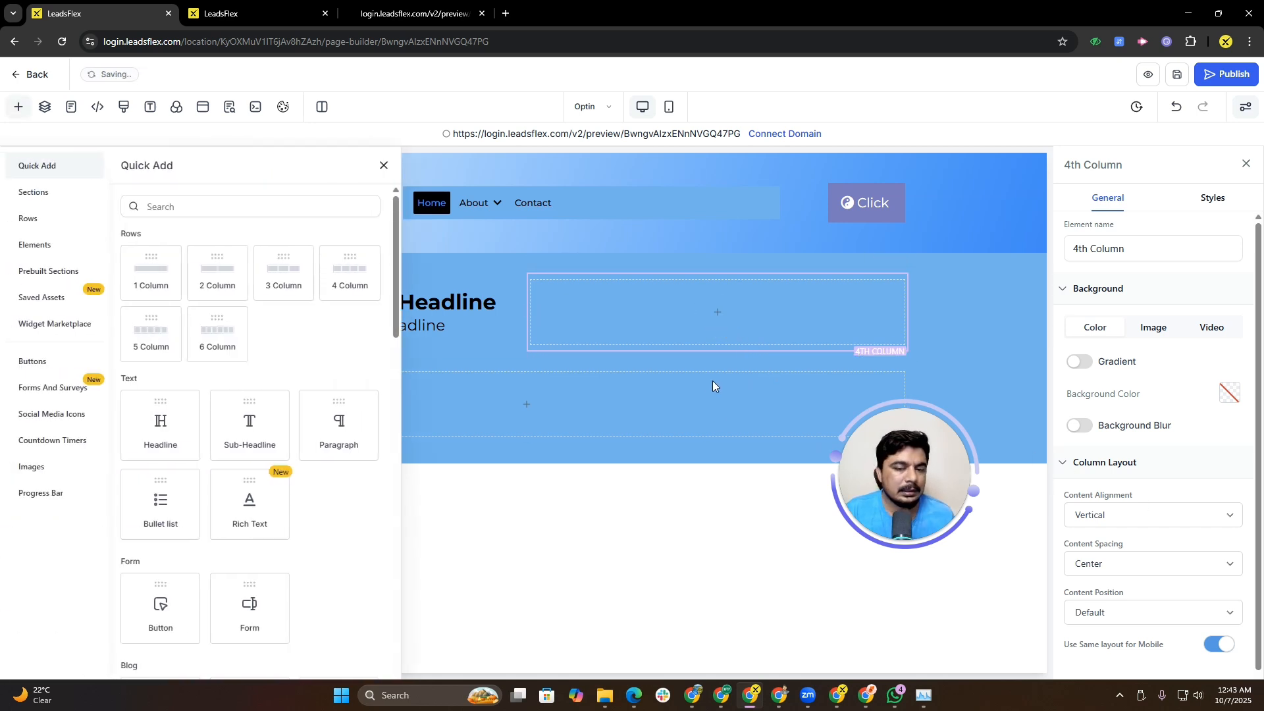
click(282, 205)
text(im)
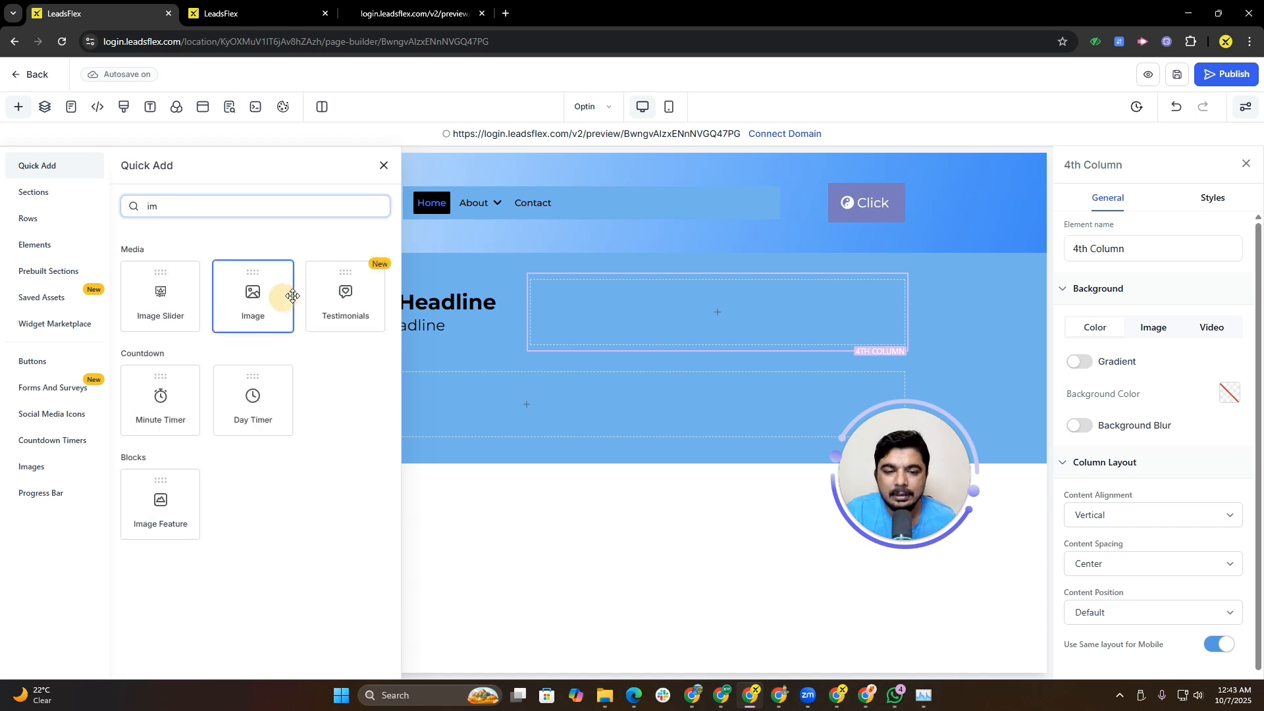
drag(288, 294, 736, 325)
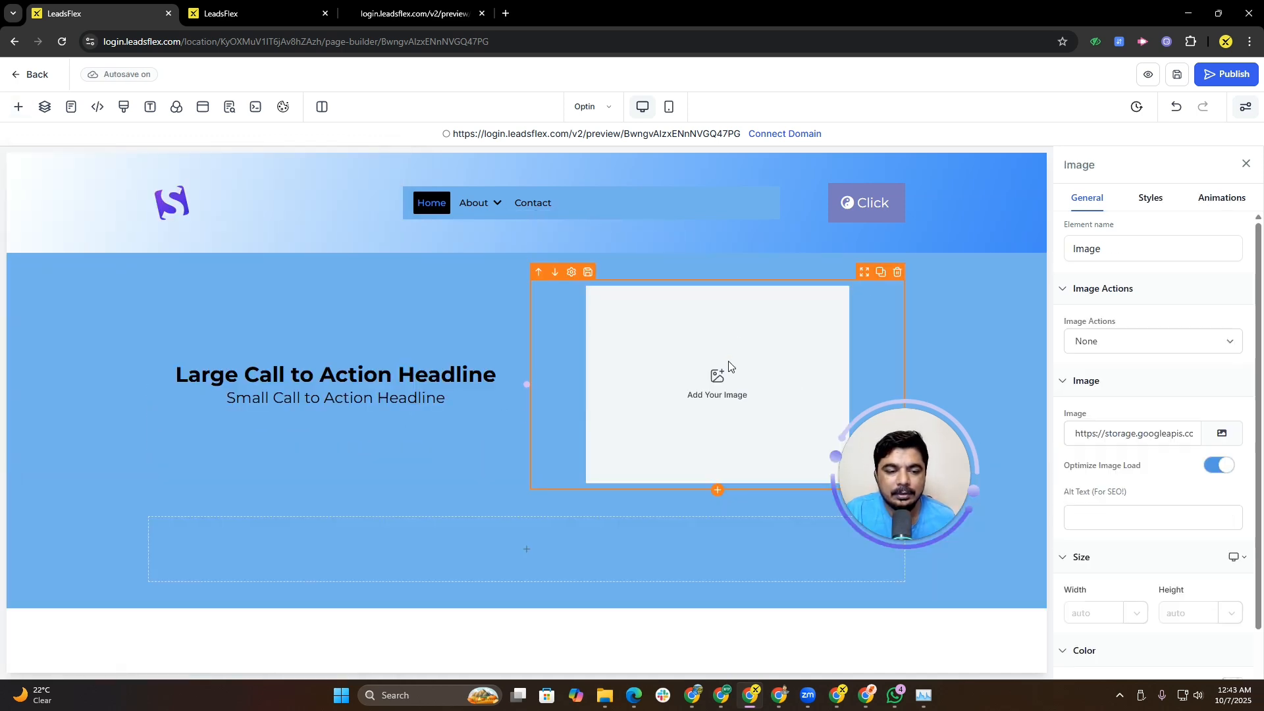
Step: Set the image source to pexels-photo-1036622.jpeg from the media storage
drag(908, 500, 247, 521)
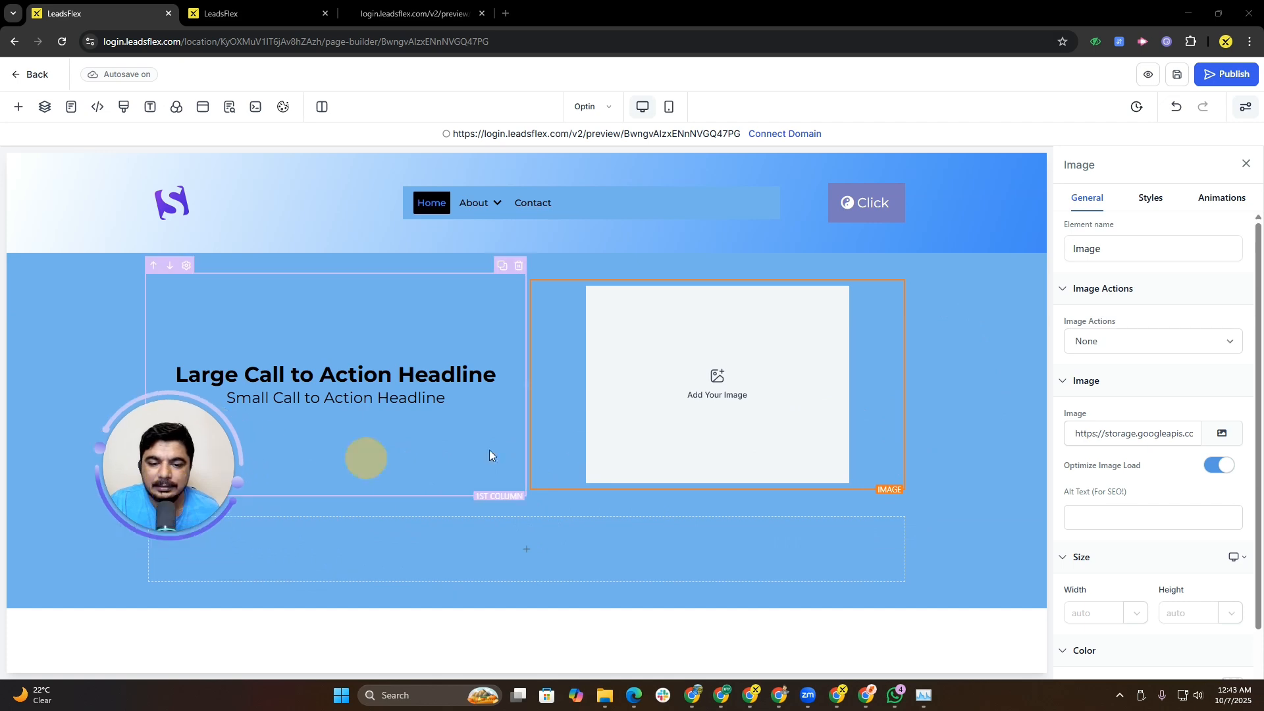
click(1222, 433)
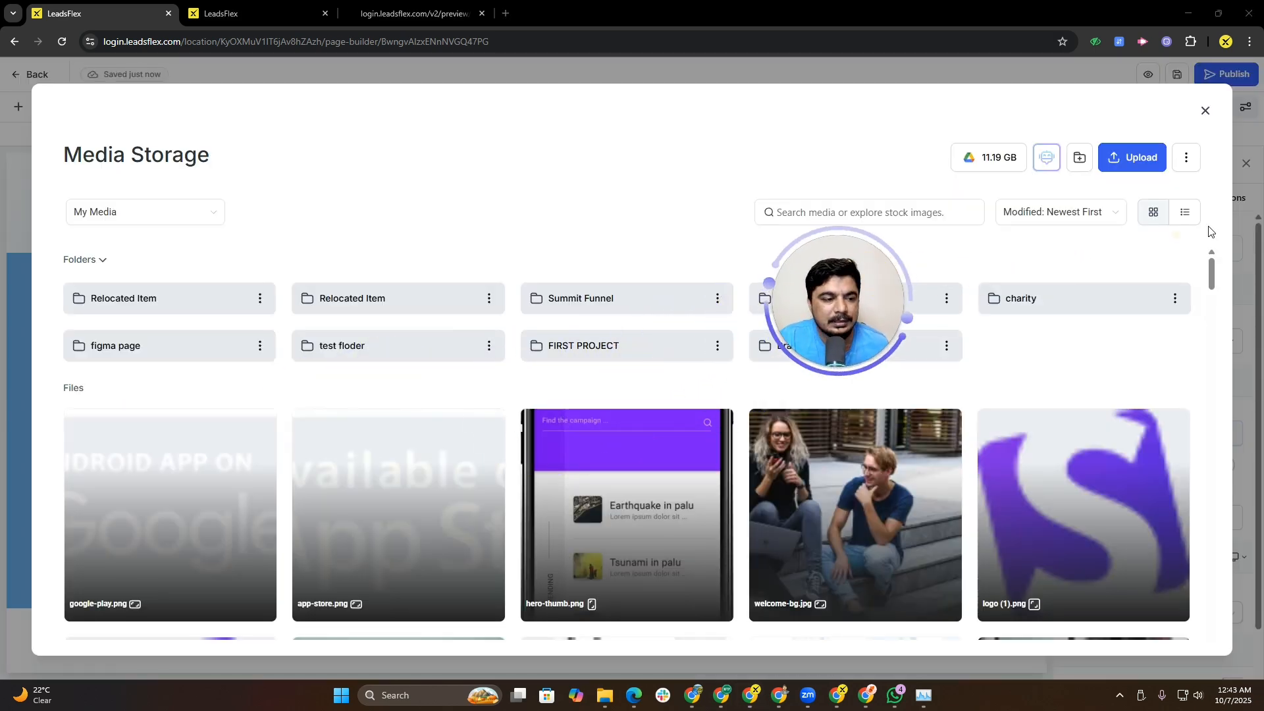
drag(1214, 284, 1204, 309)
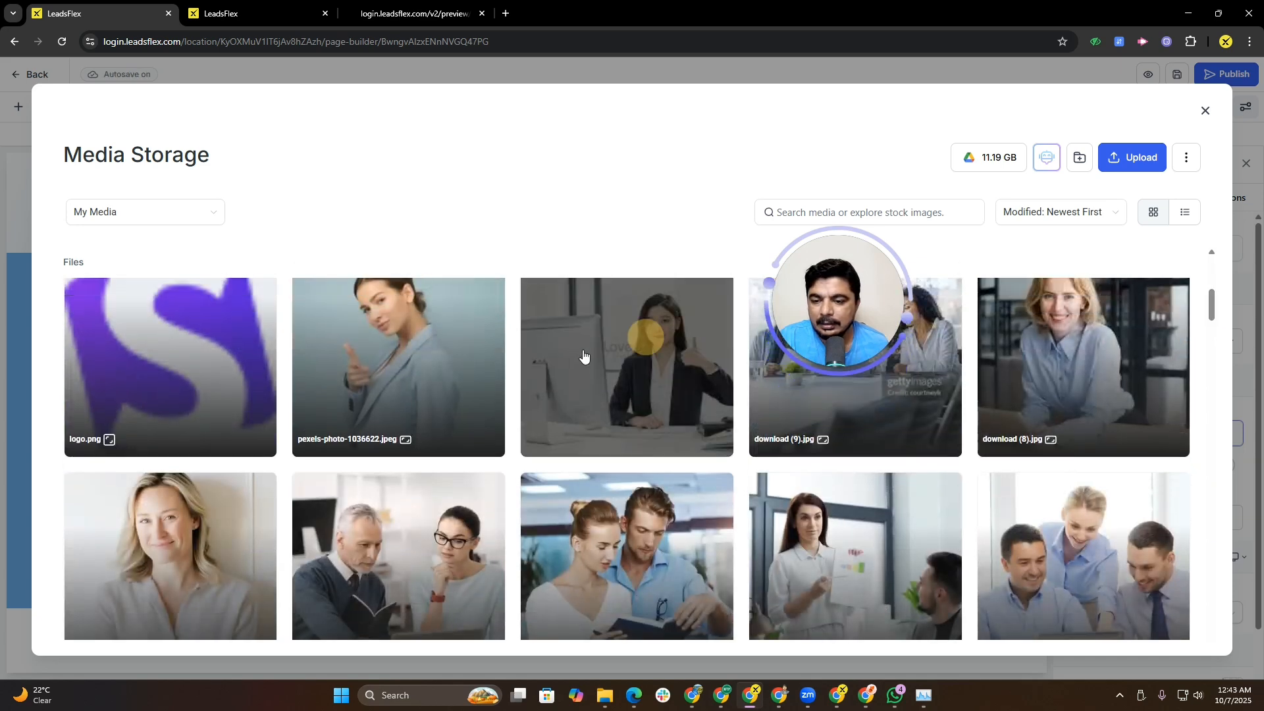
click(405, 402)
click(1176, 636)
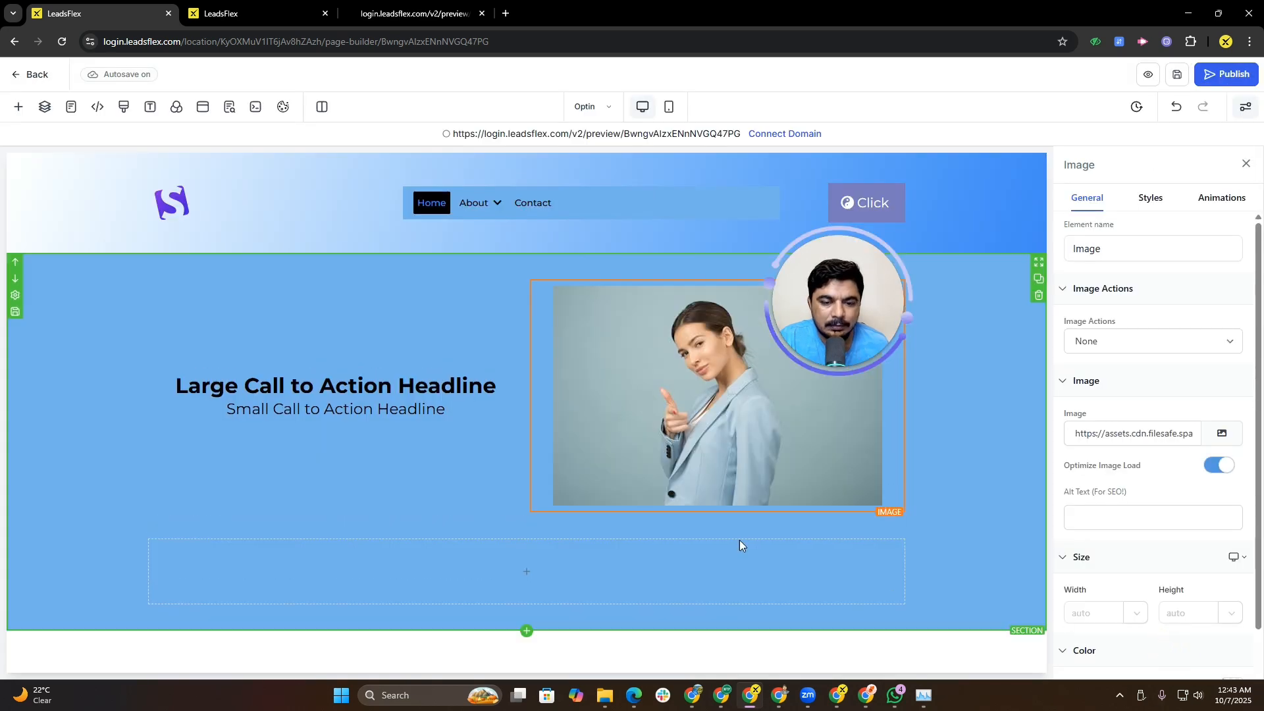
Step: Replace the image with the smiling blonde woman photo from the media storage
click(1221, 434)
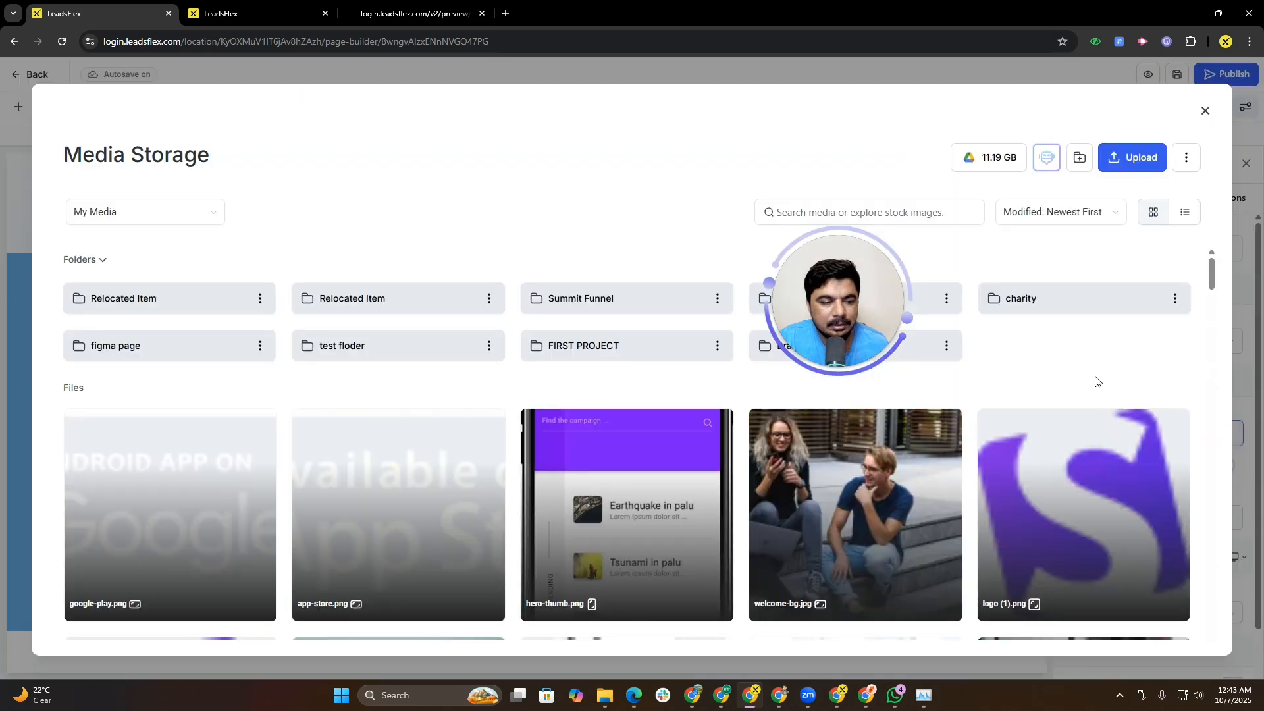
drag(1213, 273, 1216, 319)
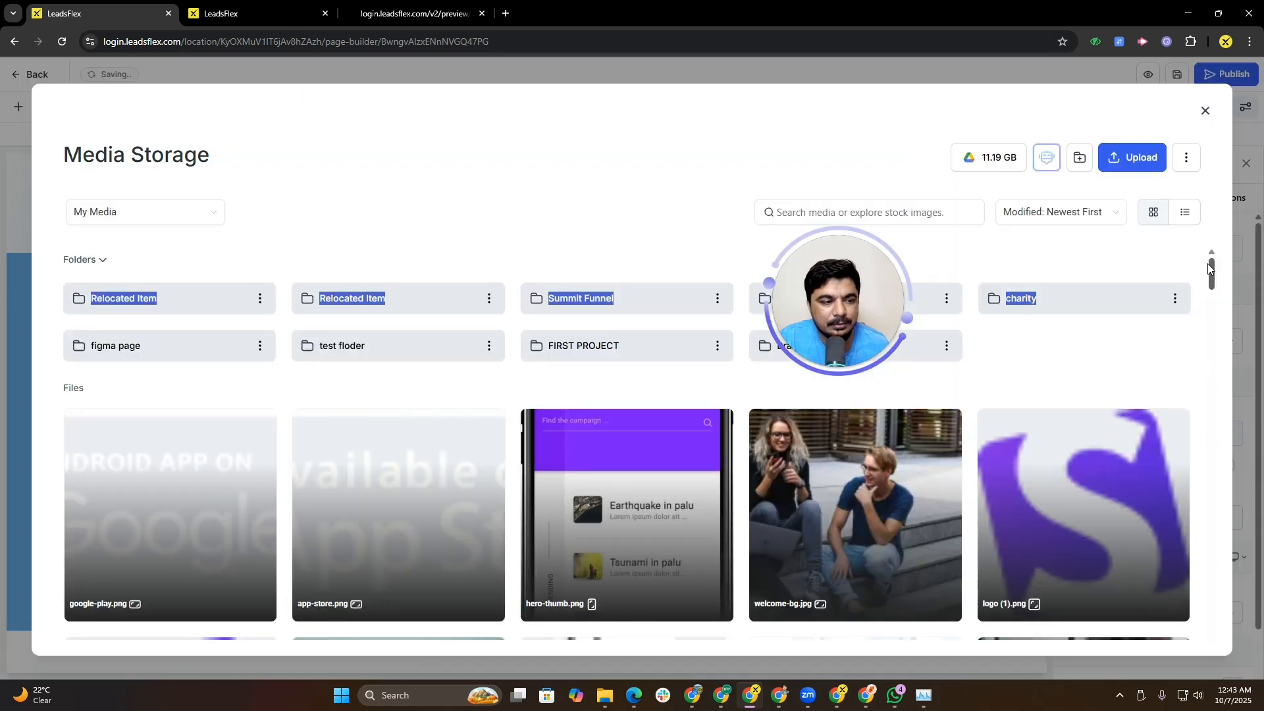
drag(1213, 272, 1207, 301)
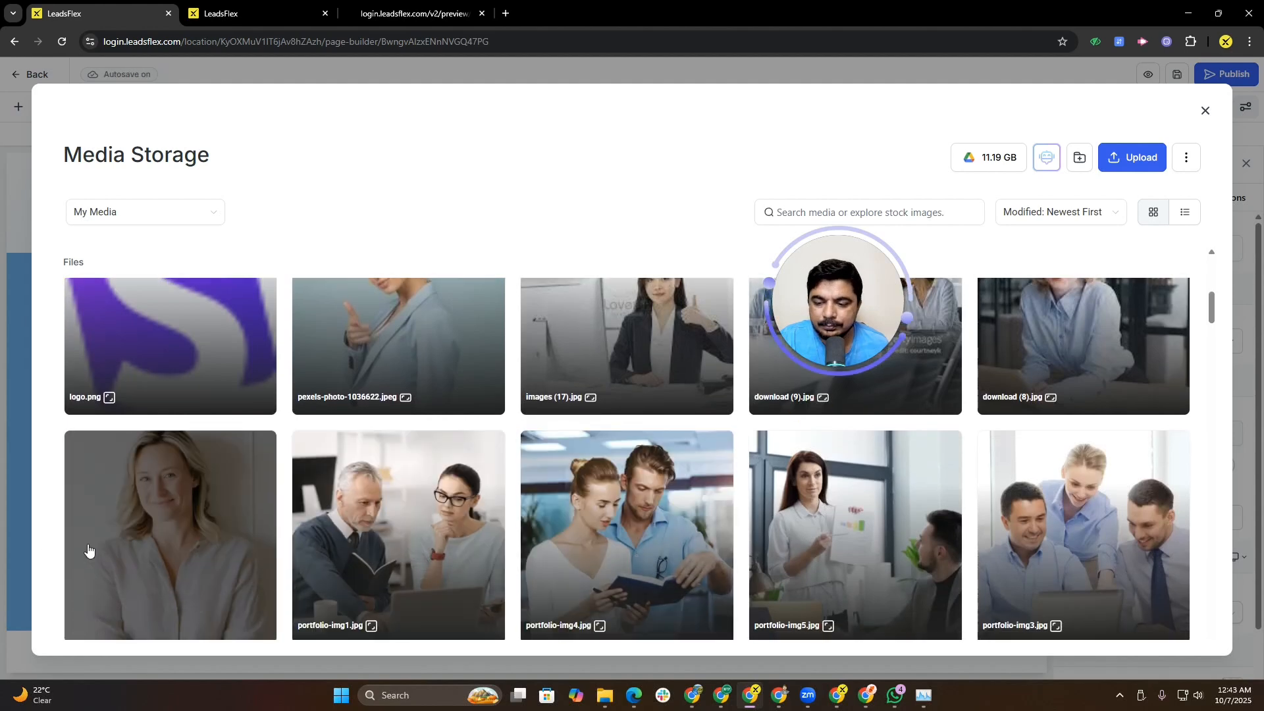
click(155, 520)
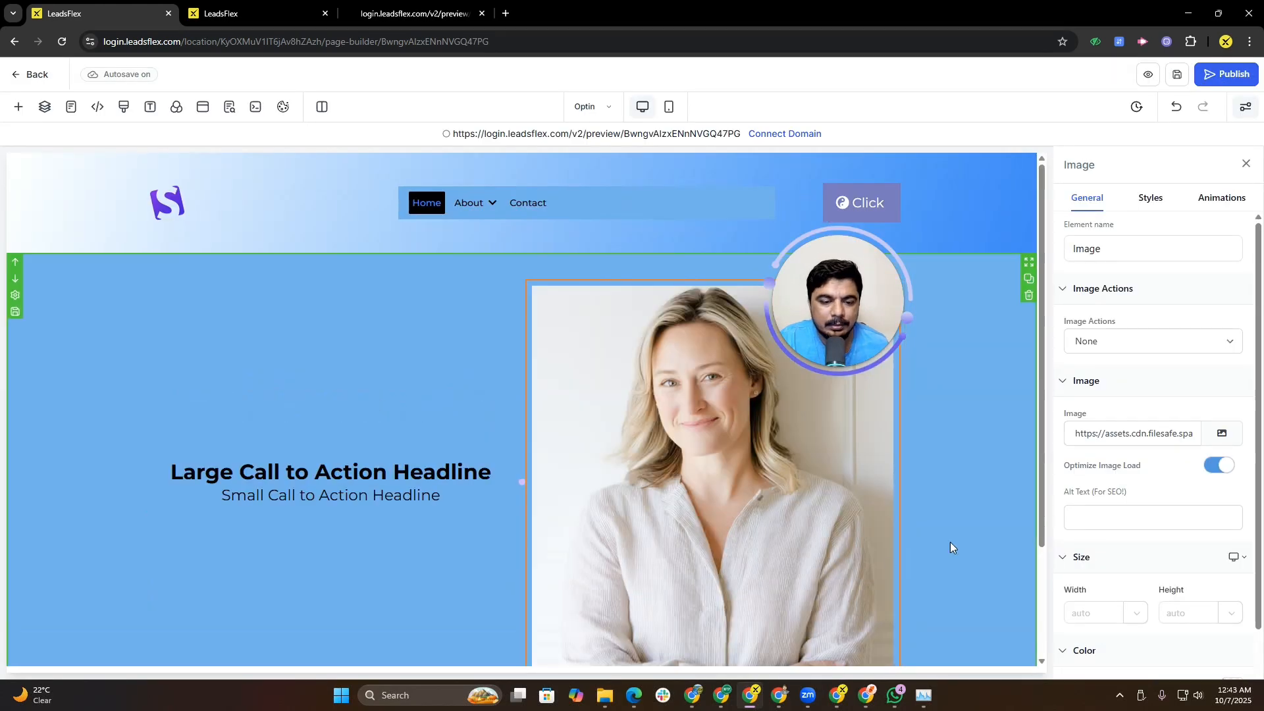
Step: Try white and Sky Blue backgrounds for the section before reselecting the light blue default swatch
drag(1044, 411, 1056, 523)
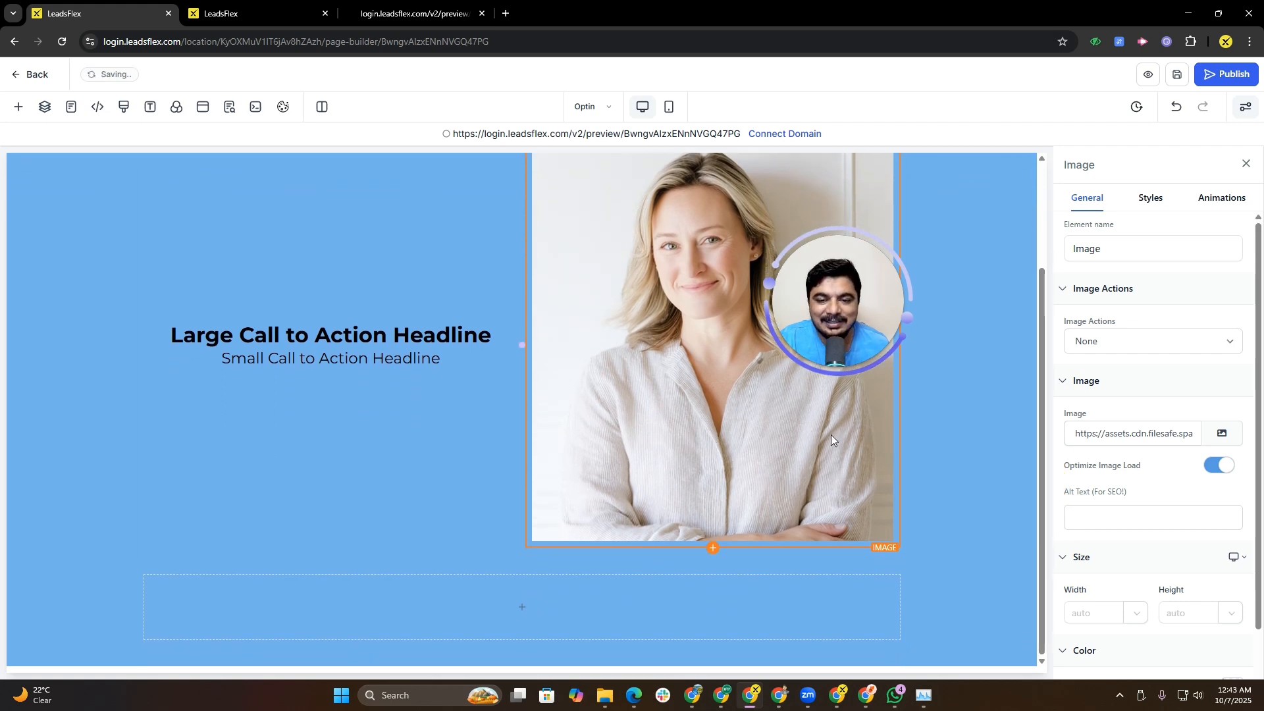
click(989, 366)
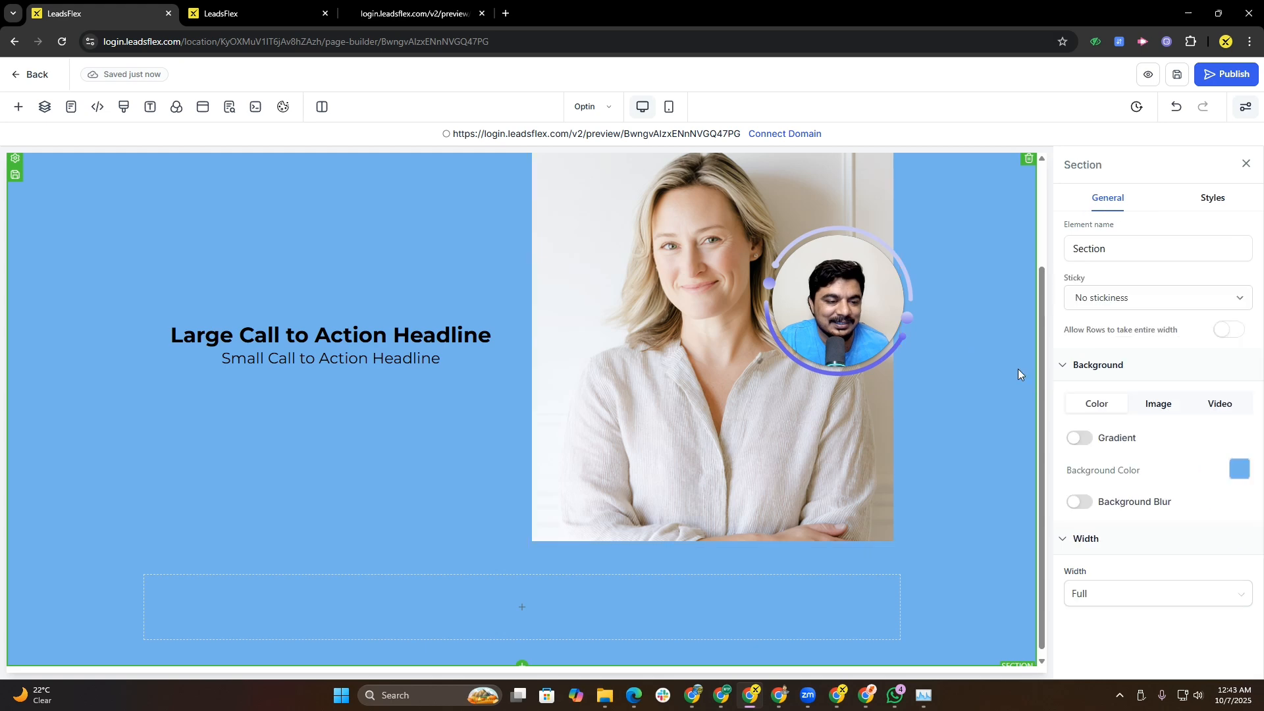
click(1234, 469)
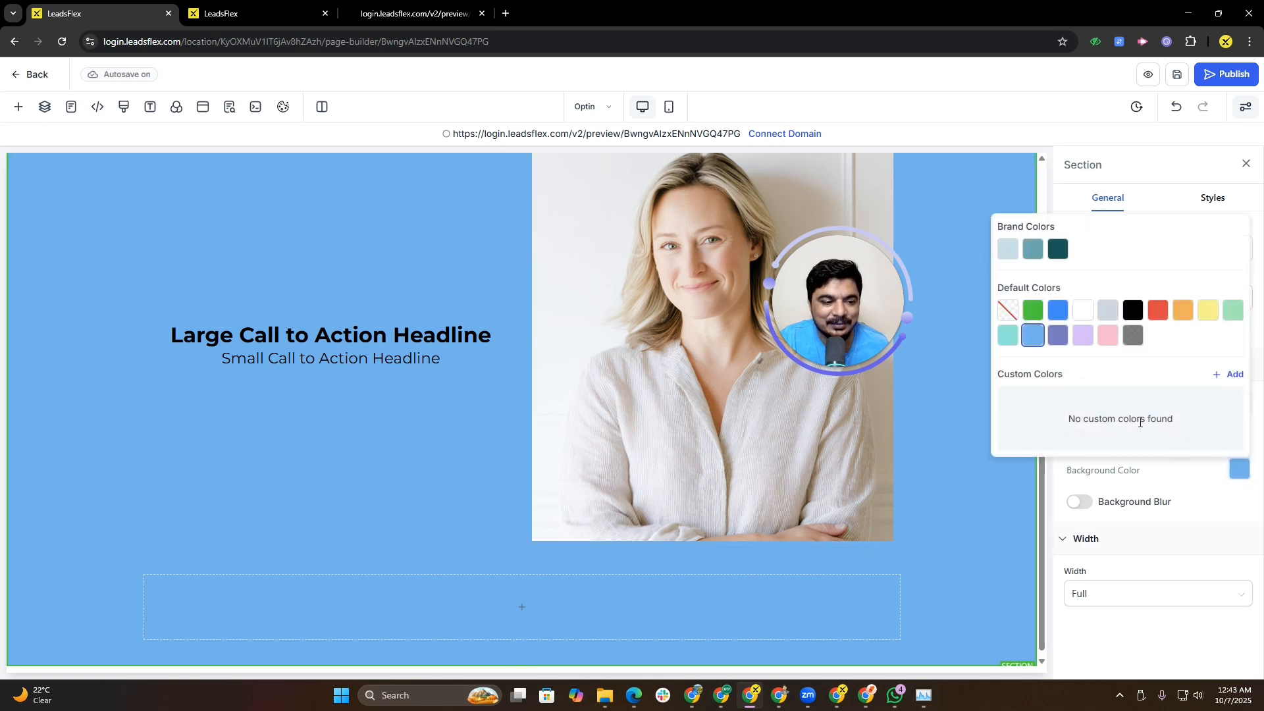
click(1033, 310)
click(1083, 310)
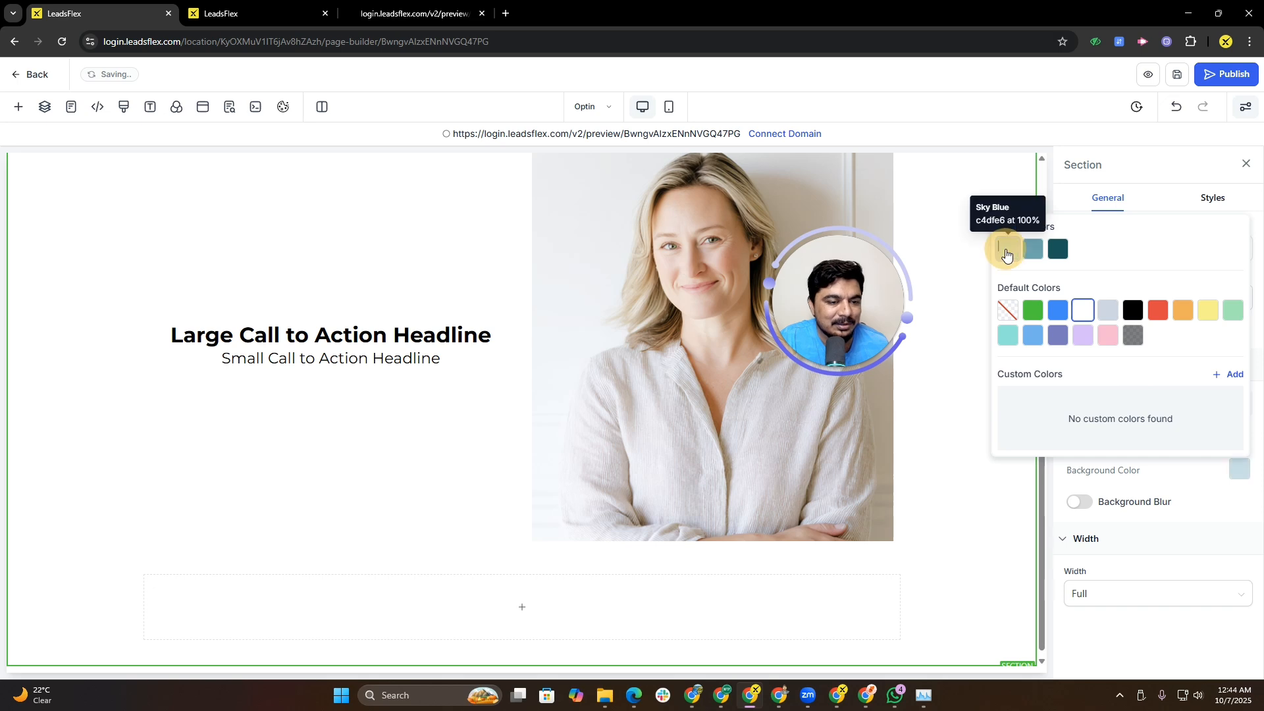
click(1007, 249)
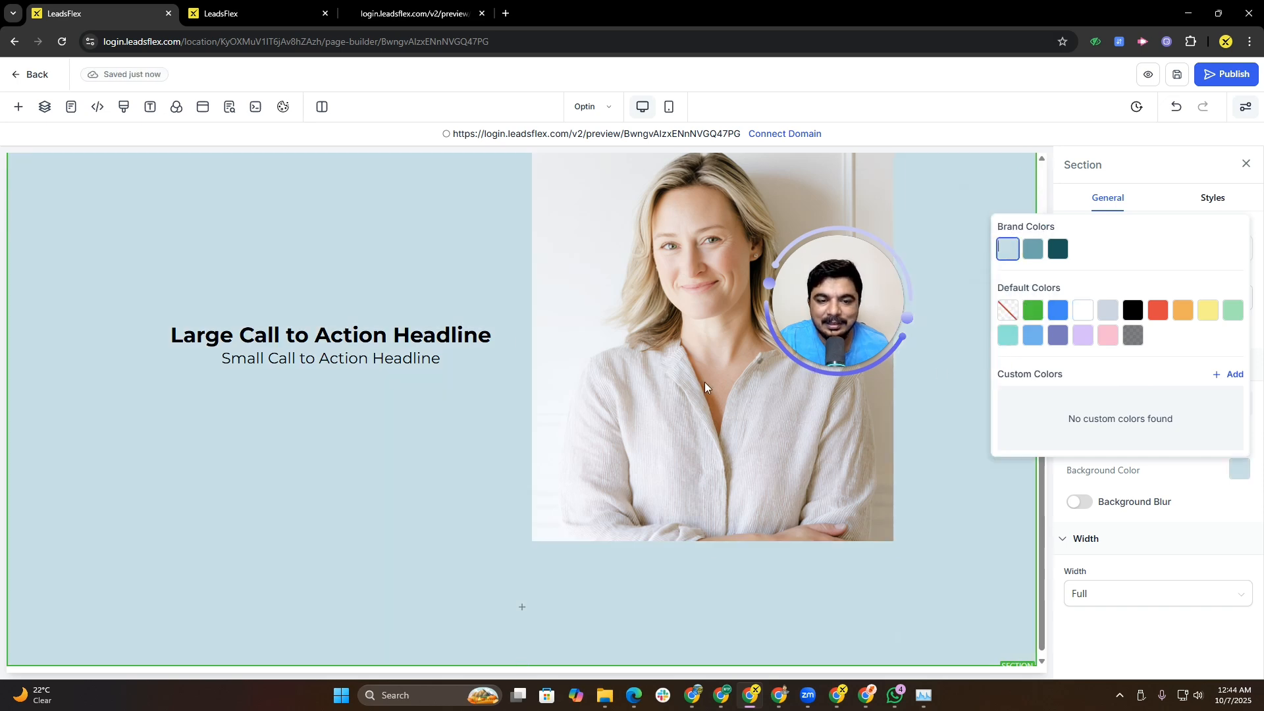
click(1032, 335)
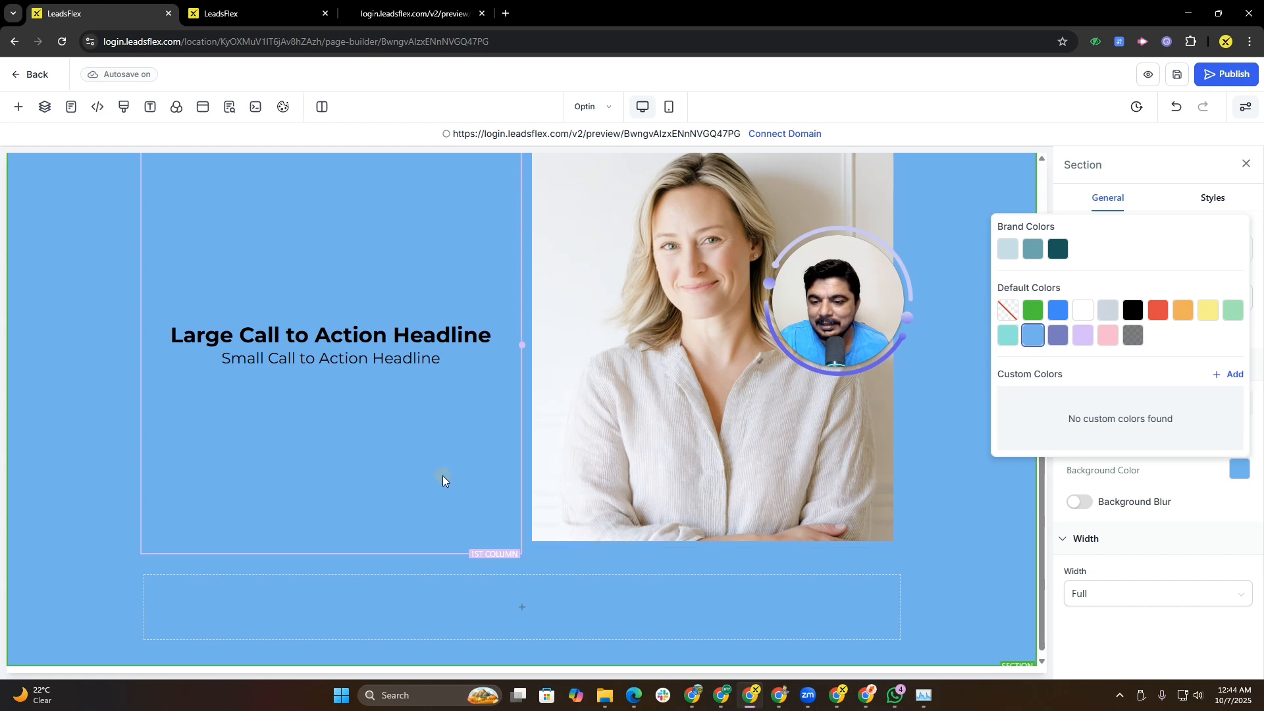
Step: Set the image's entrance animation to Slide Down
click(442, 475)
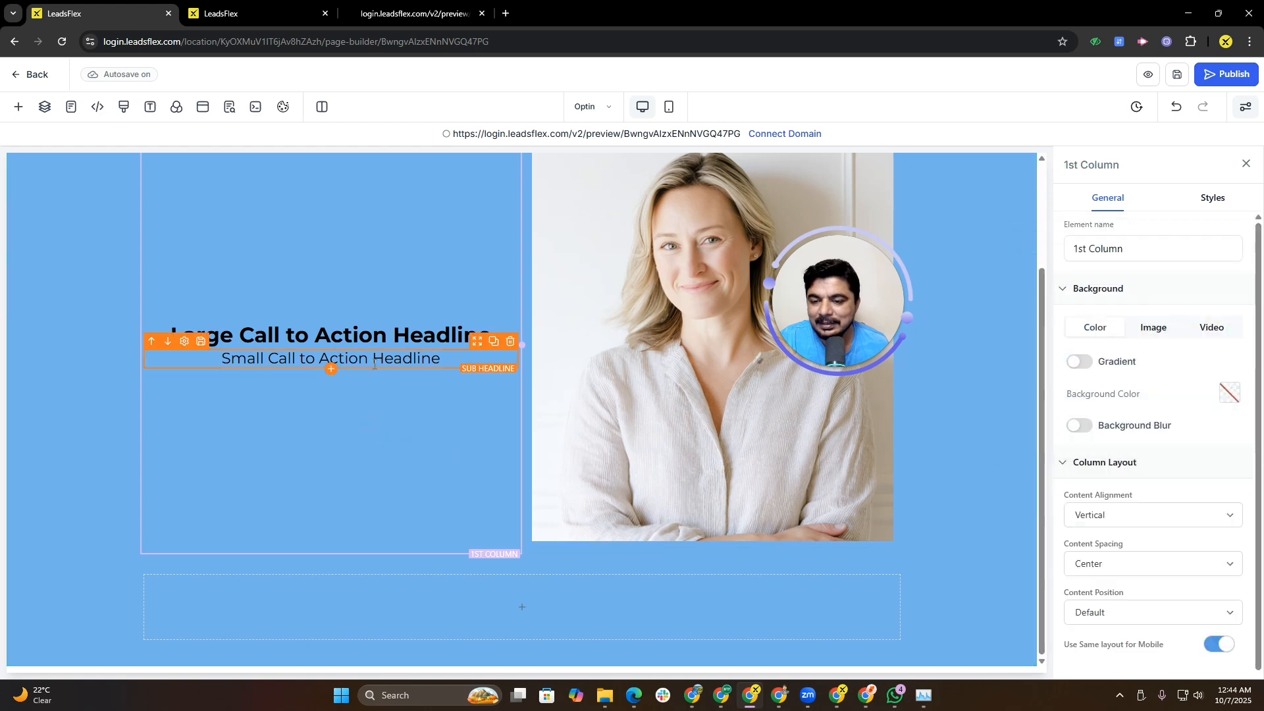
click(713, 358)
click(1230, 199)
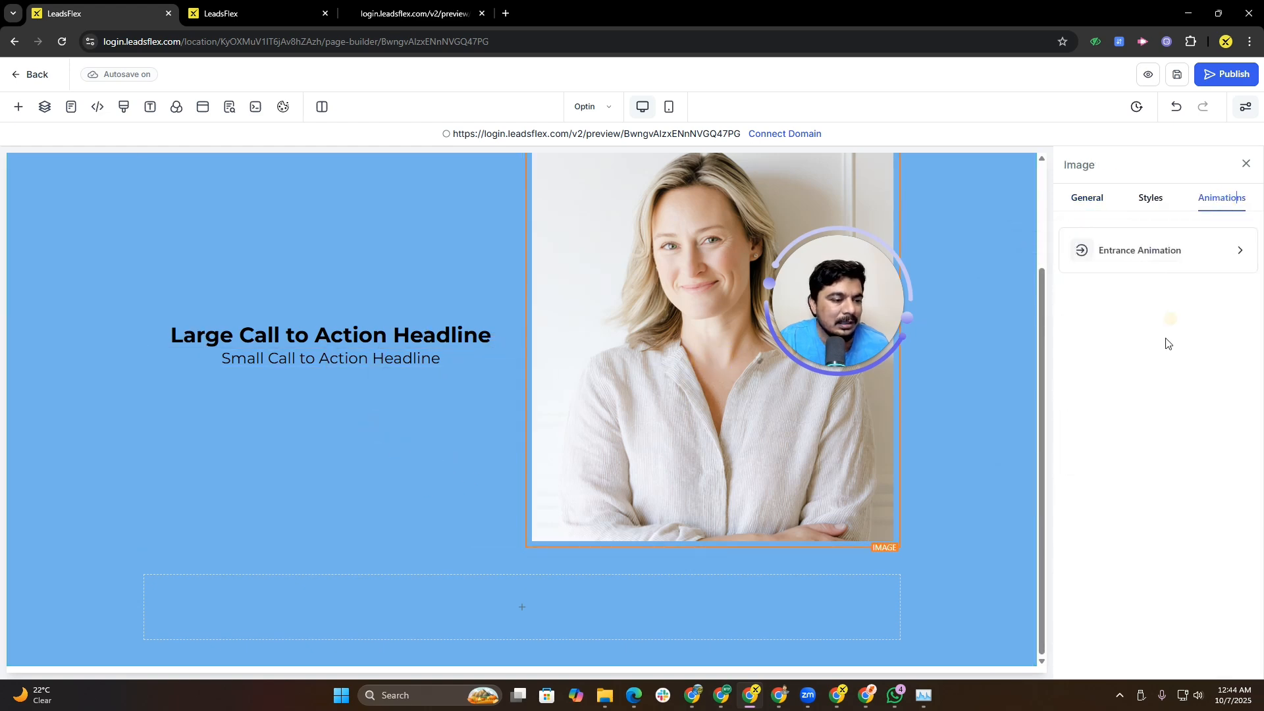
click(1173, 264)
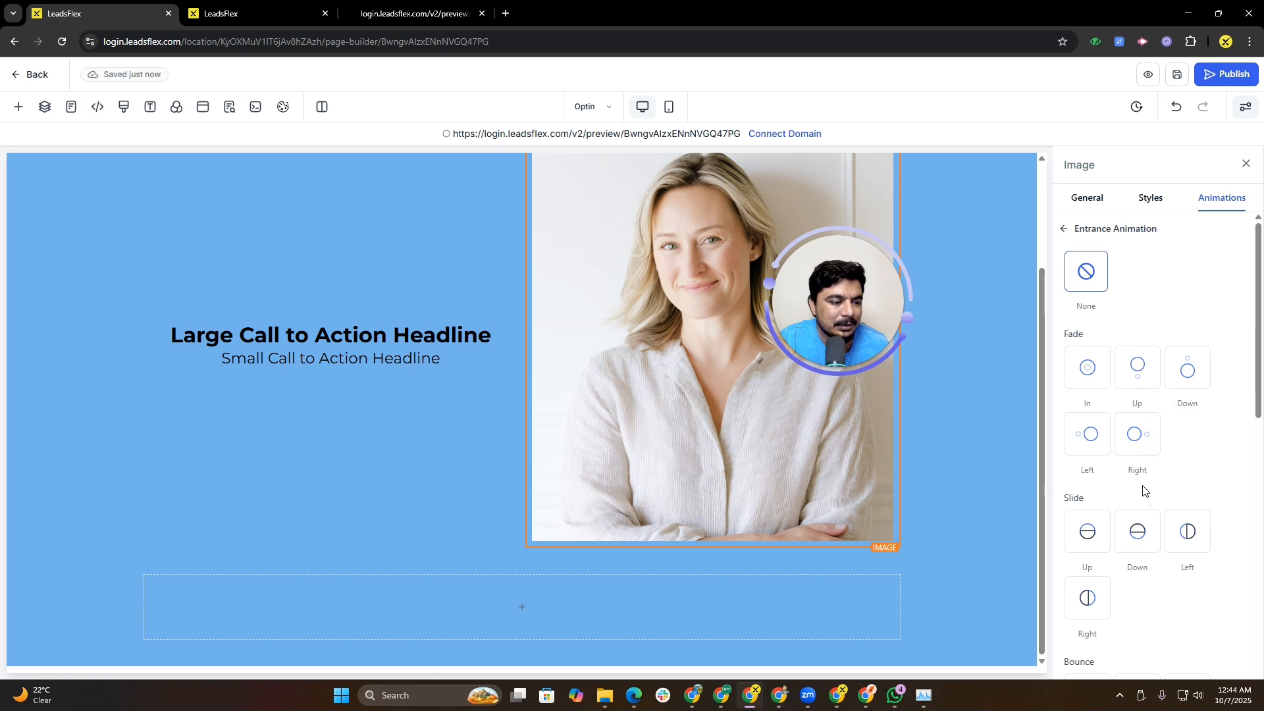
click(1131, 432)
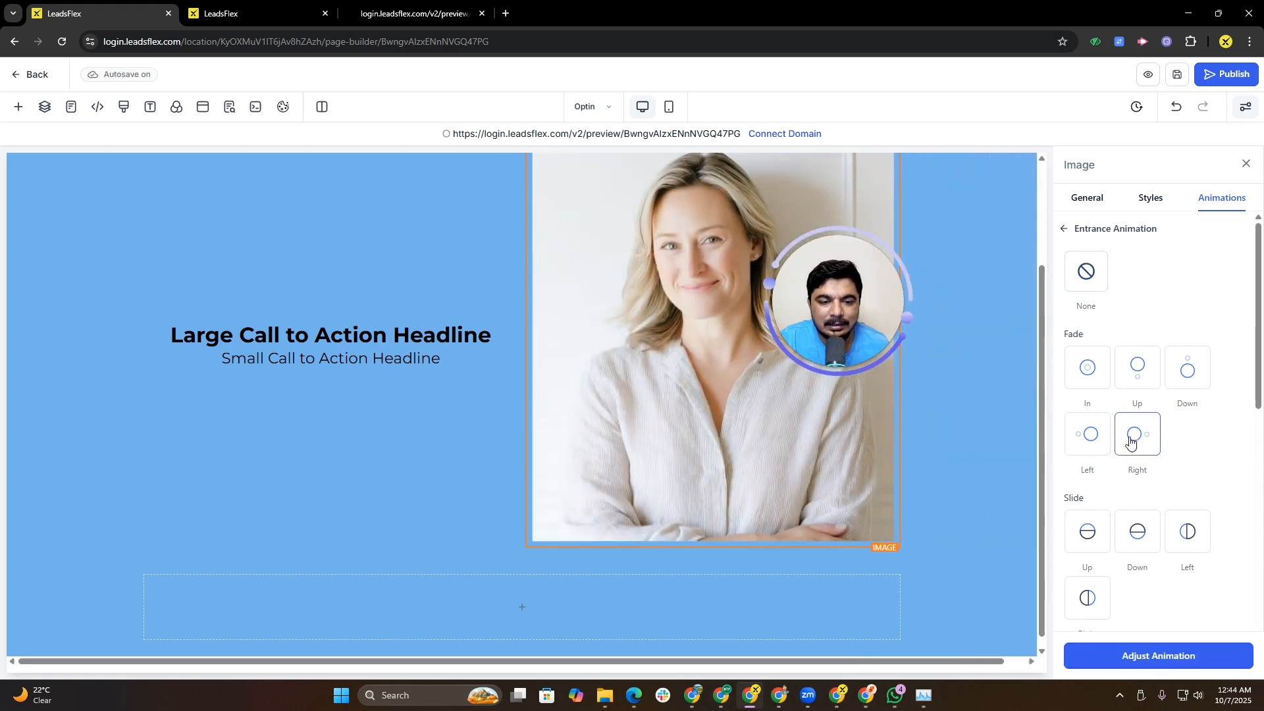
click(1120, 530)
Step: Examine the hero headline and text on the reference site in the other tab
click(415, 13)
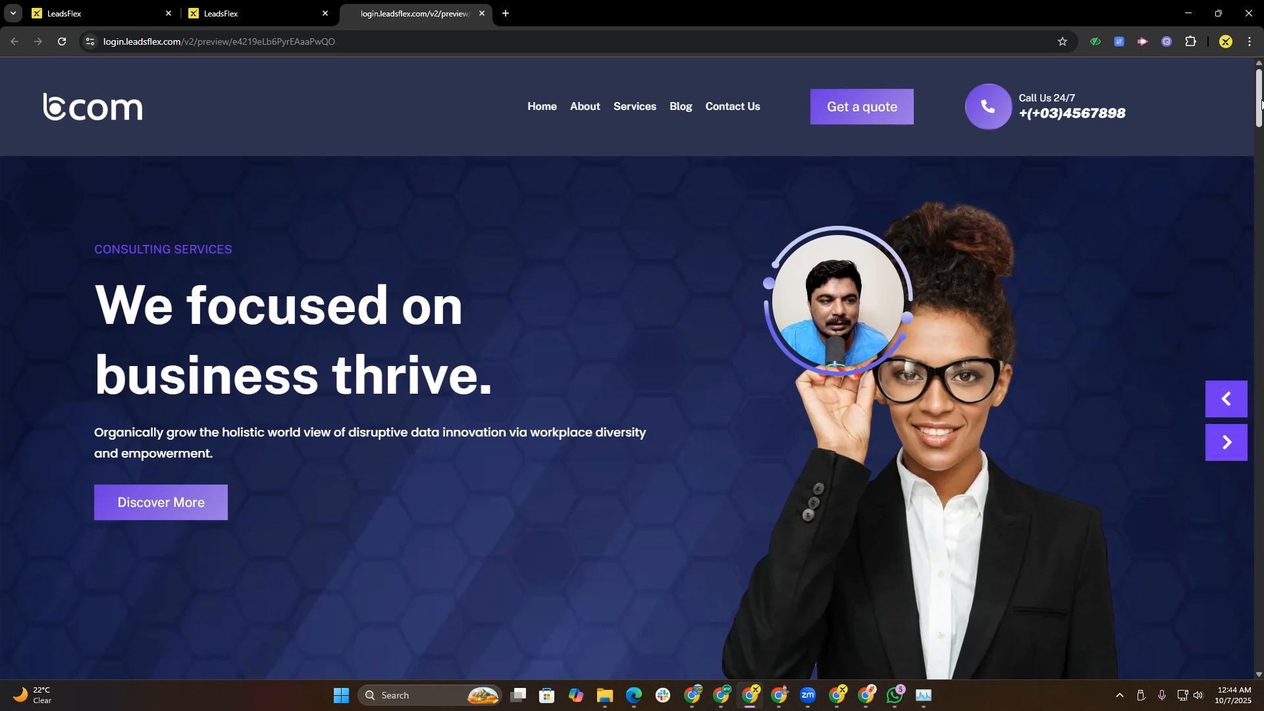
drag(1259, 103, 1256, 119)
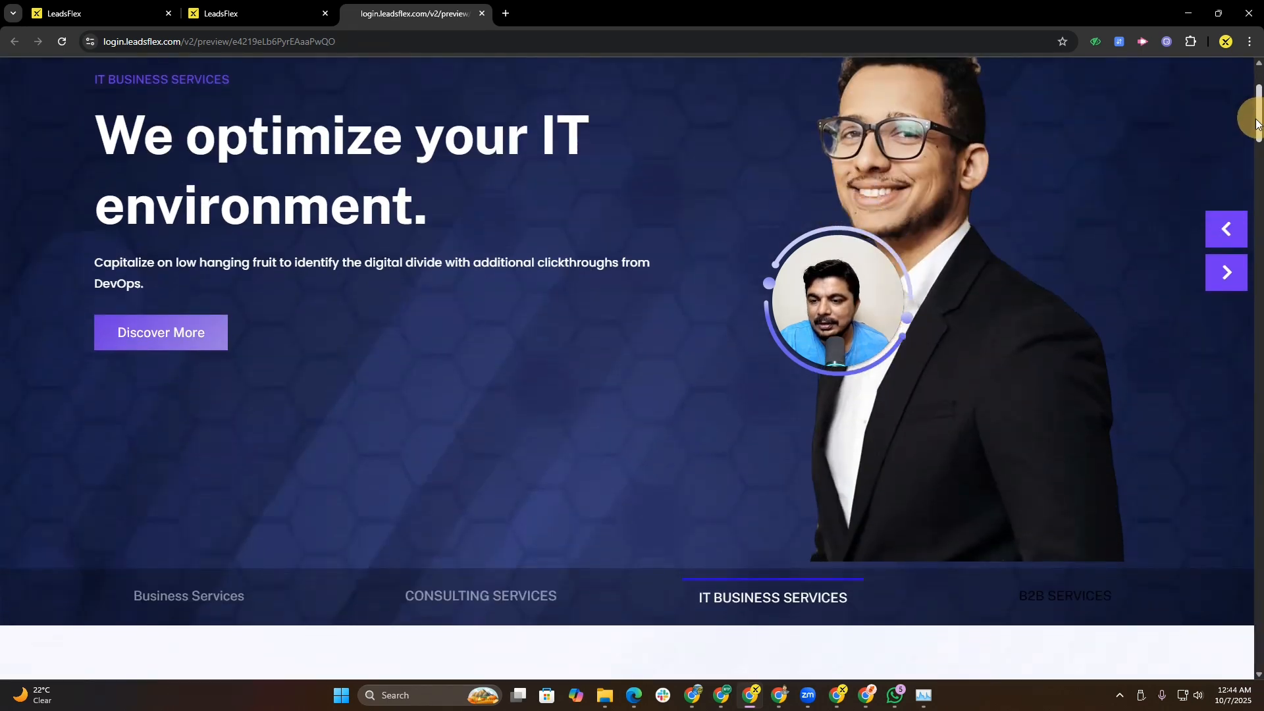
drag(96, 131, 438, 233)
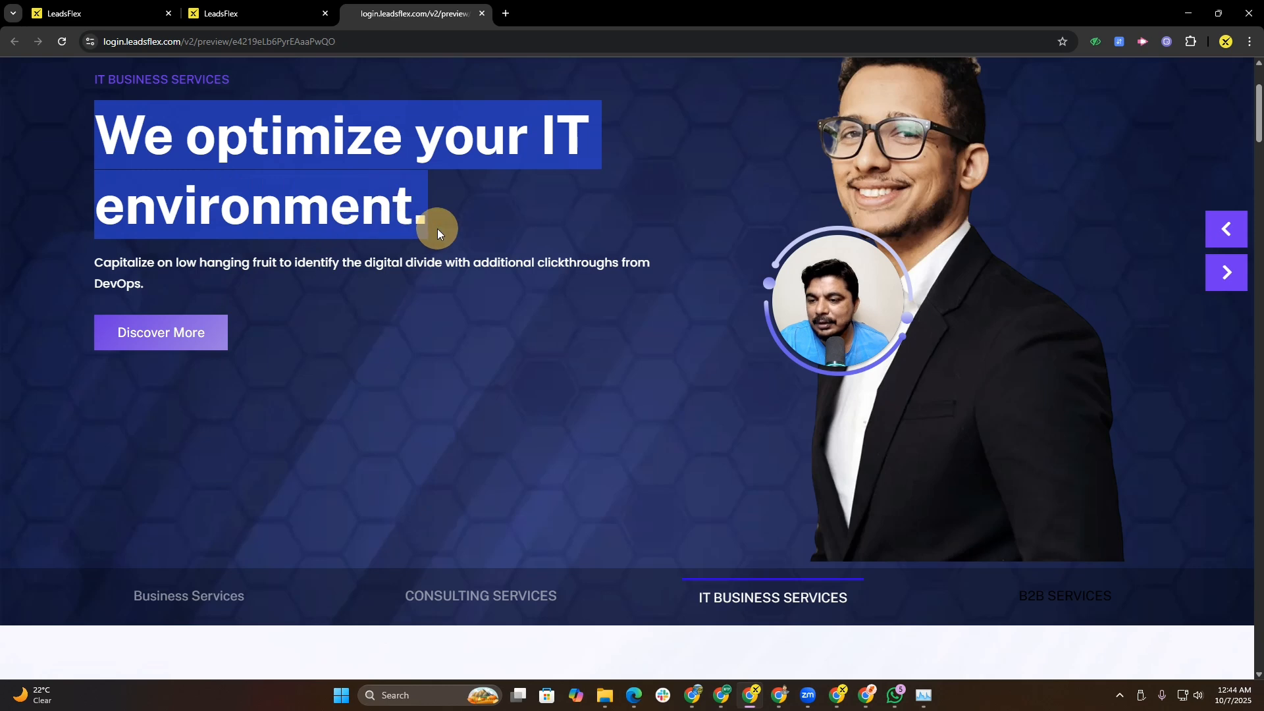
click(262, 198)
click(164, 8)
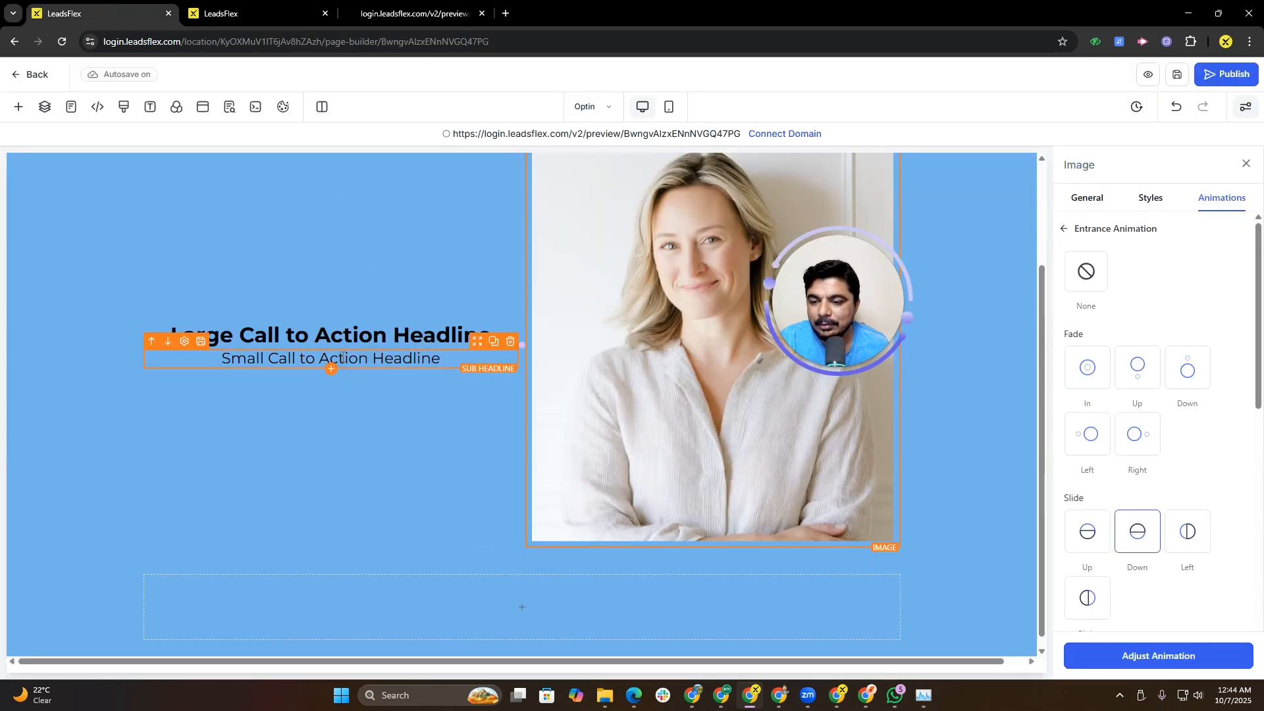
Step: Add a Button element below the sub-headline in the hero section
click(332, 370)
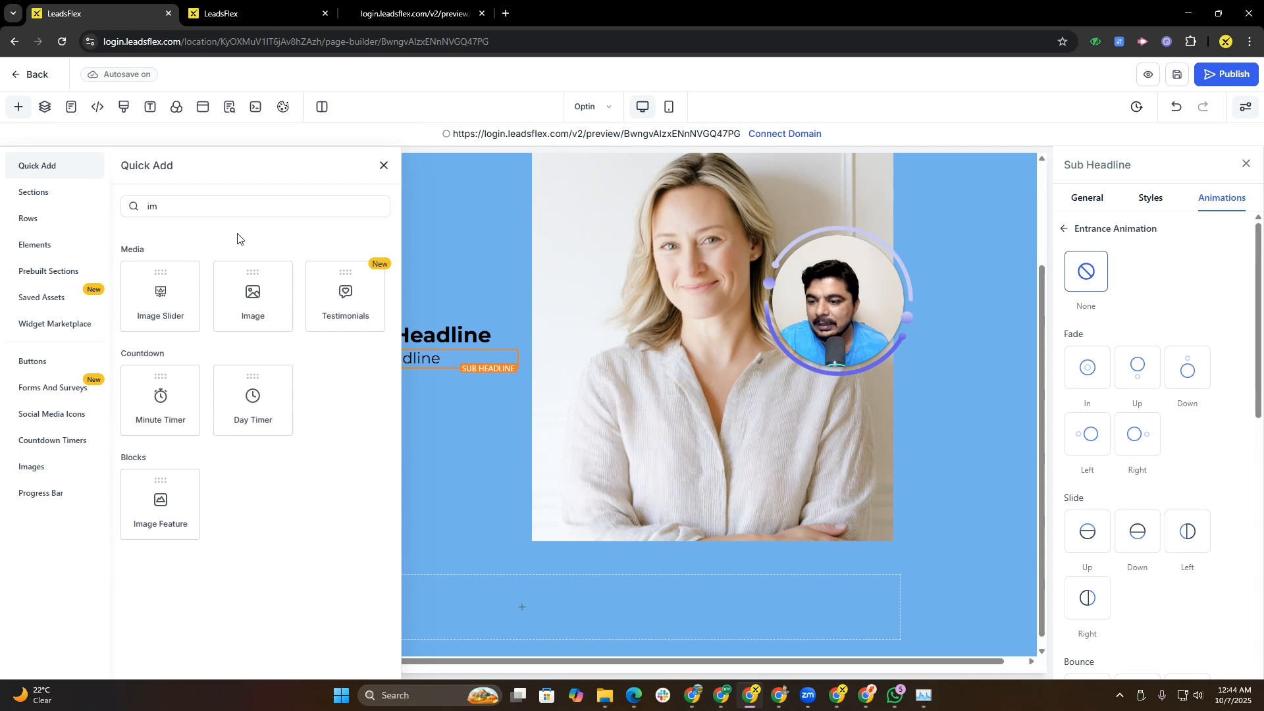
click(250, 210)
key(BackSpace)
key(BackSpace)
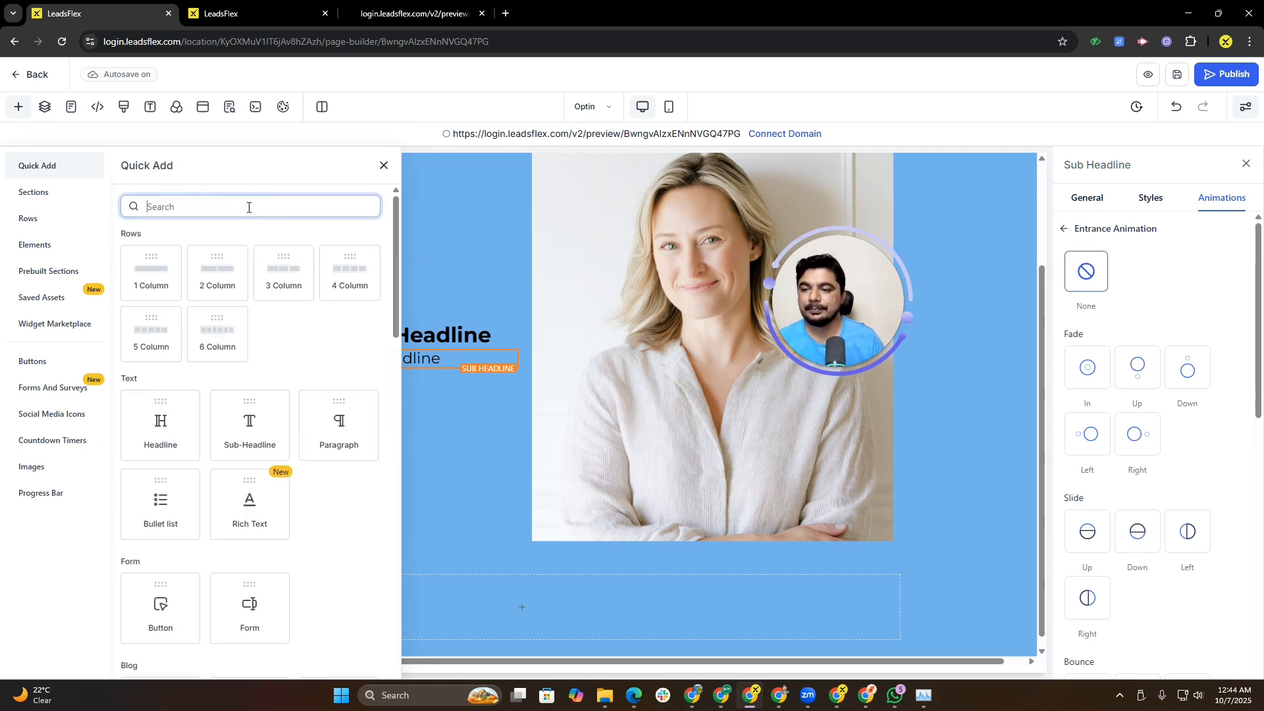
text(but)
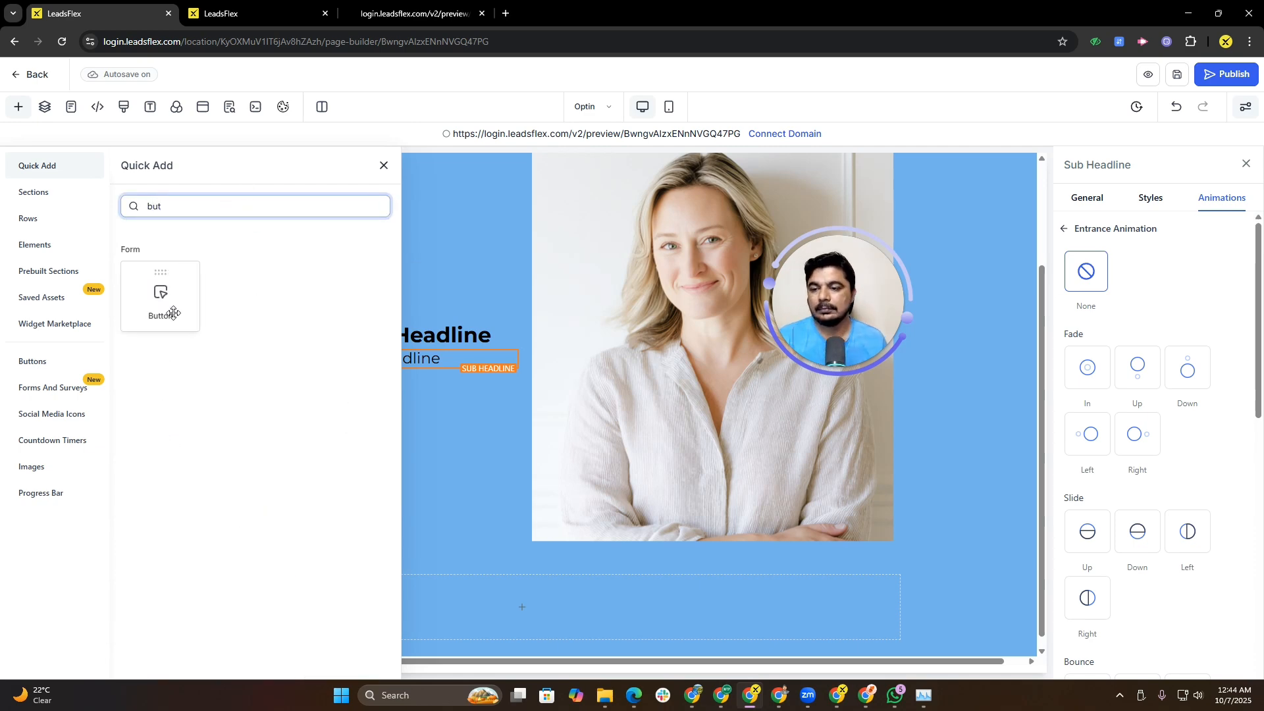
click(146, 309)
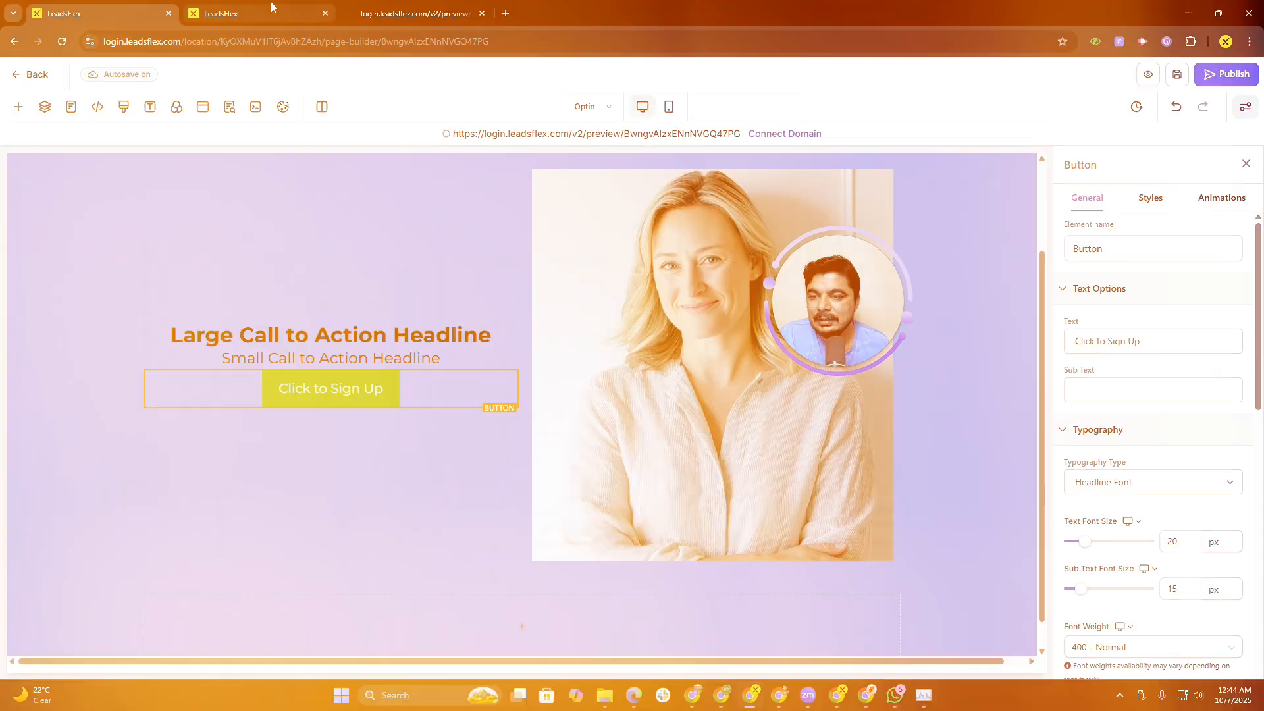
Step: Inspect the navigation, buttons and service labels on the Home Clone page in the other builder tab
click(271, 7)
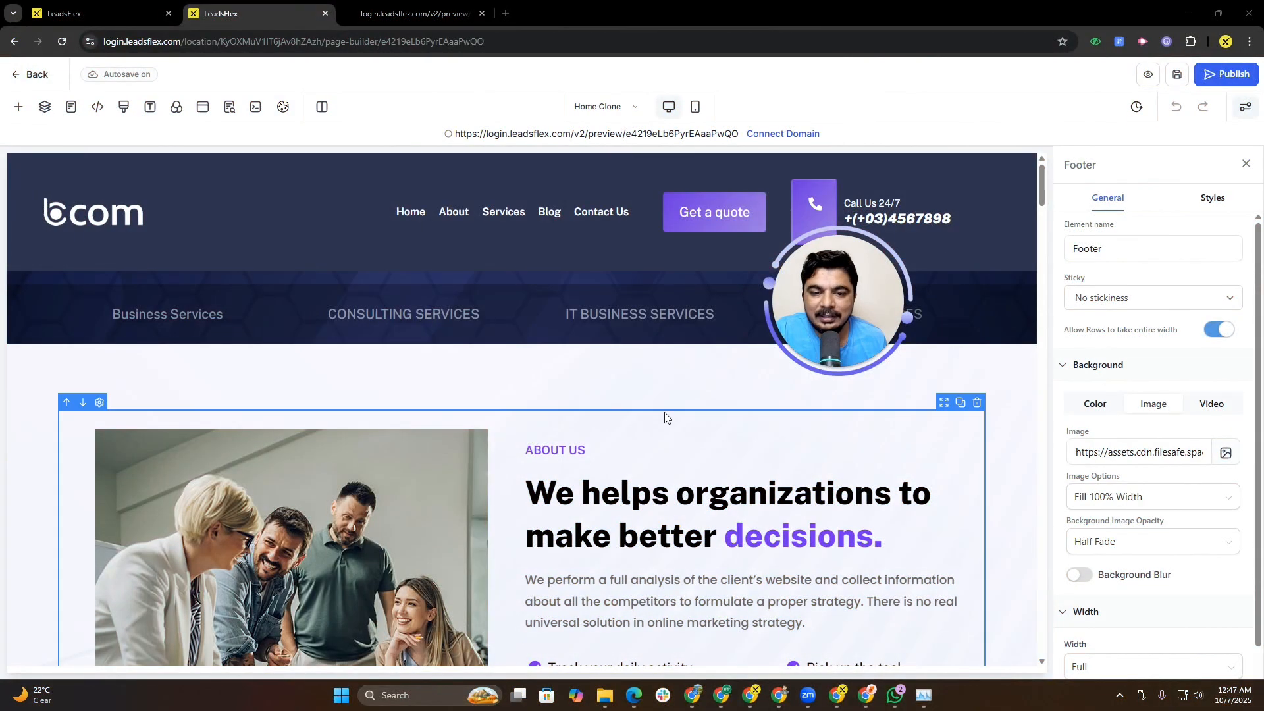
click(367, 214)
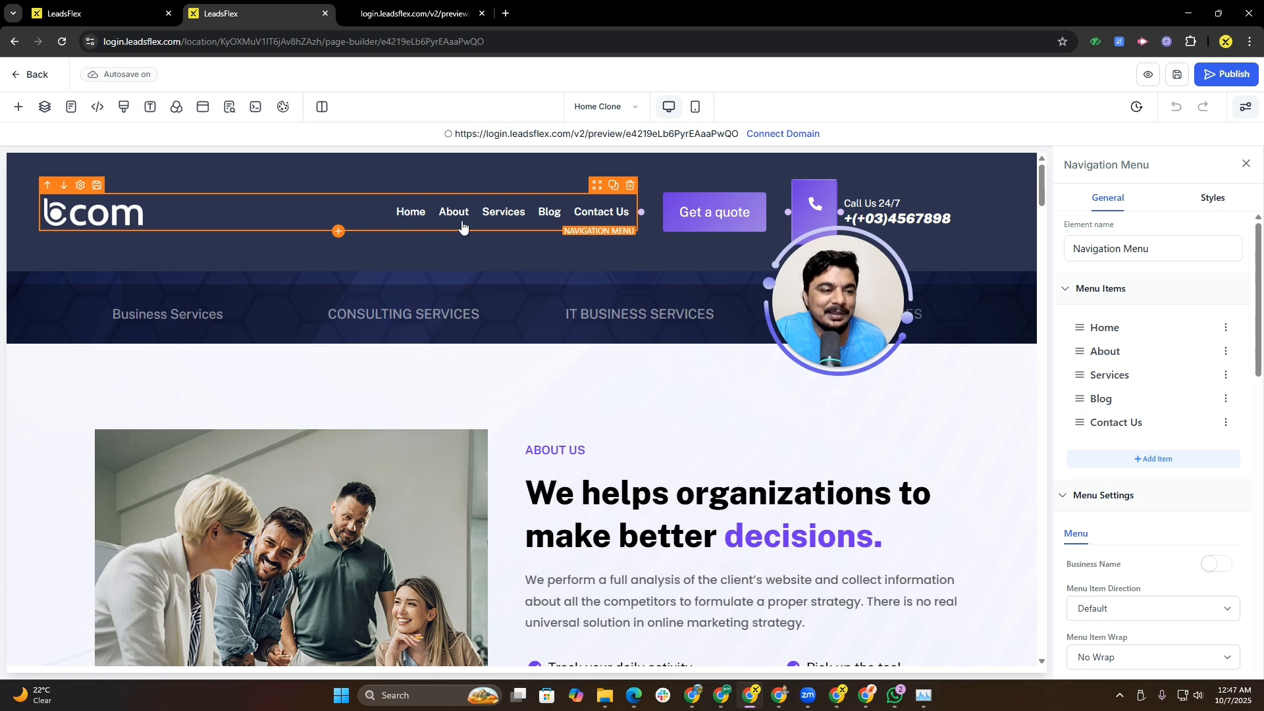
click(682, 217)
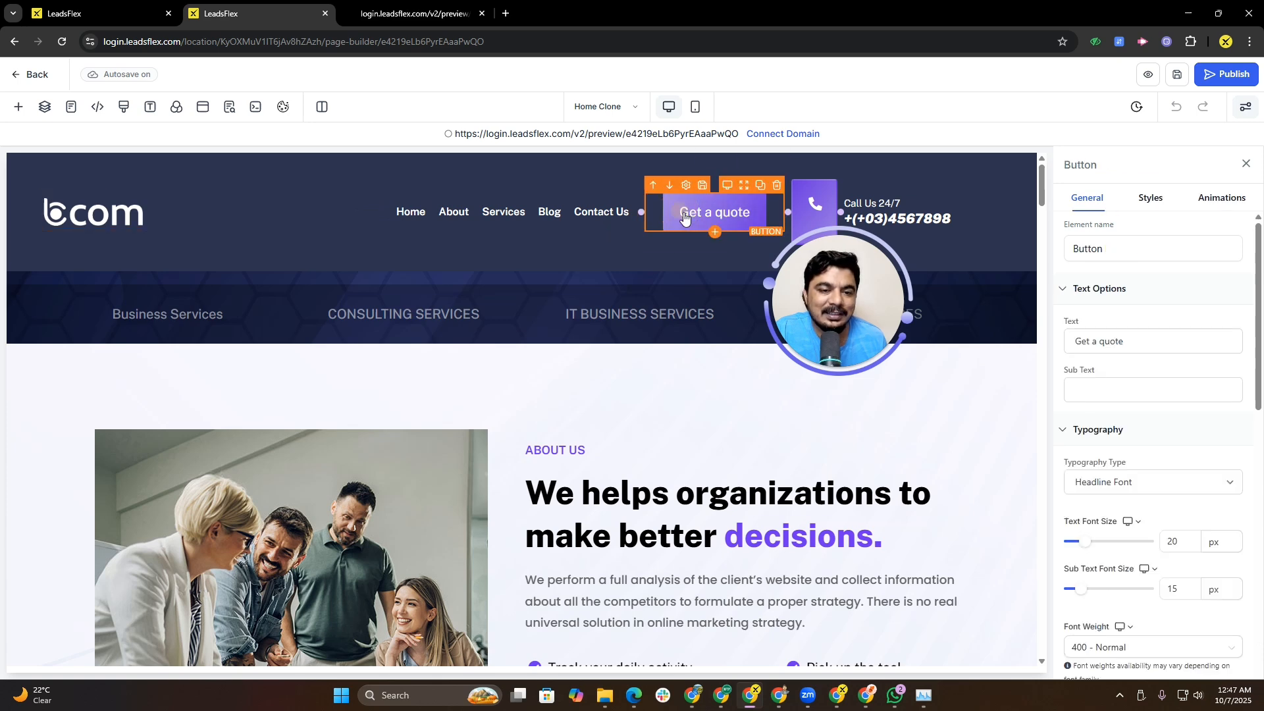
click(834, 217)
click(862, 219)
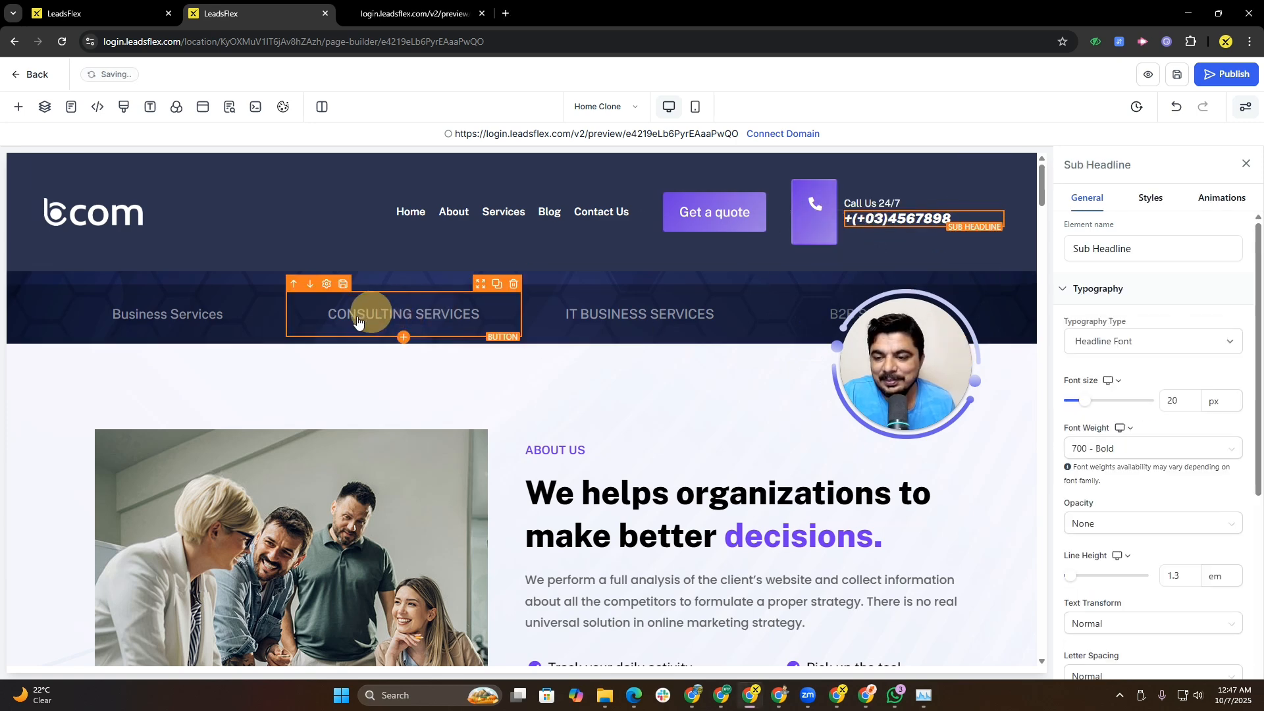
click(204, 315)
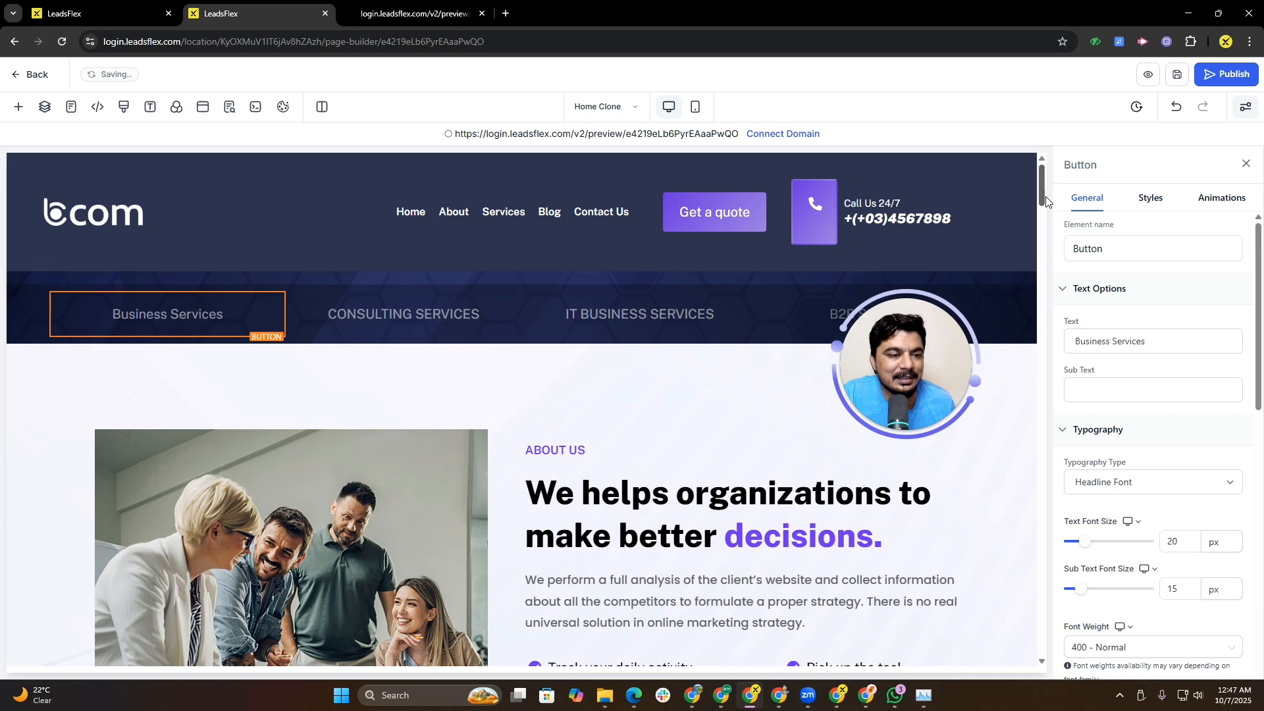
drag(1040, 200, 1038, 222)
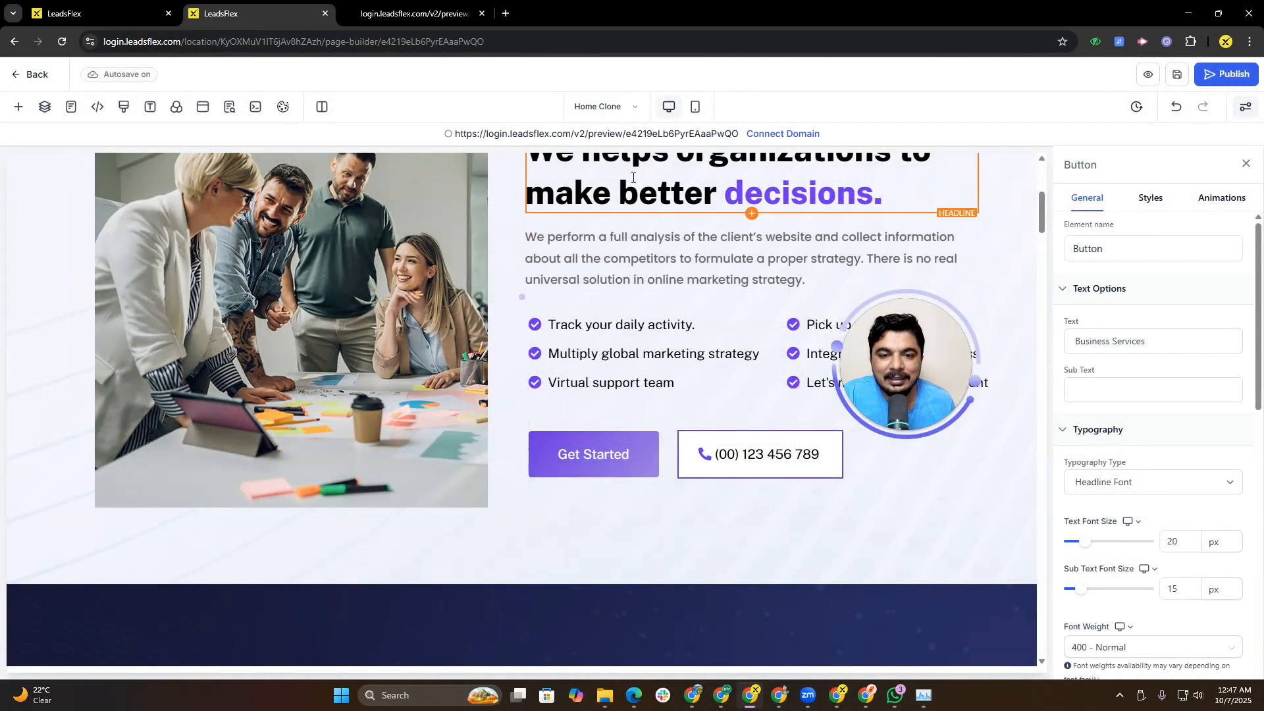
Step: Color the word "better" red in the About Us headline on the Home Clone page
click(636, 173)
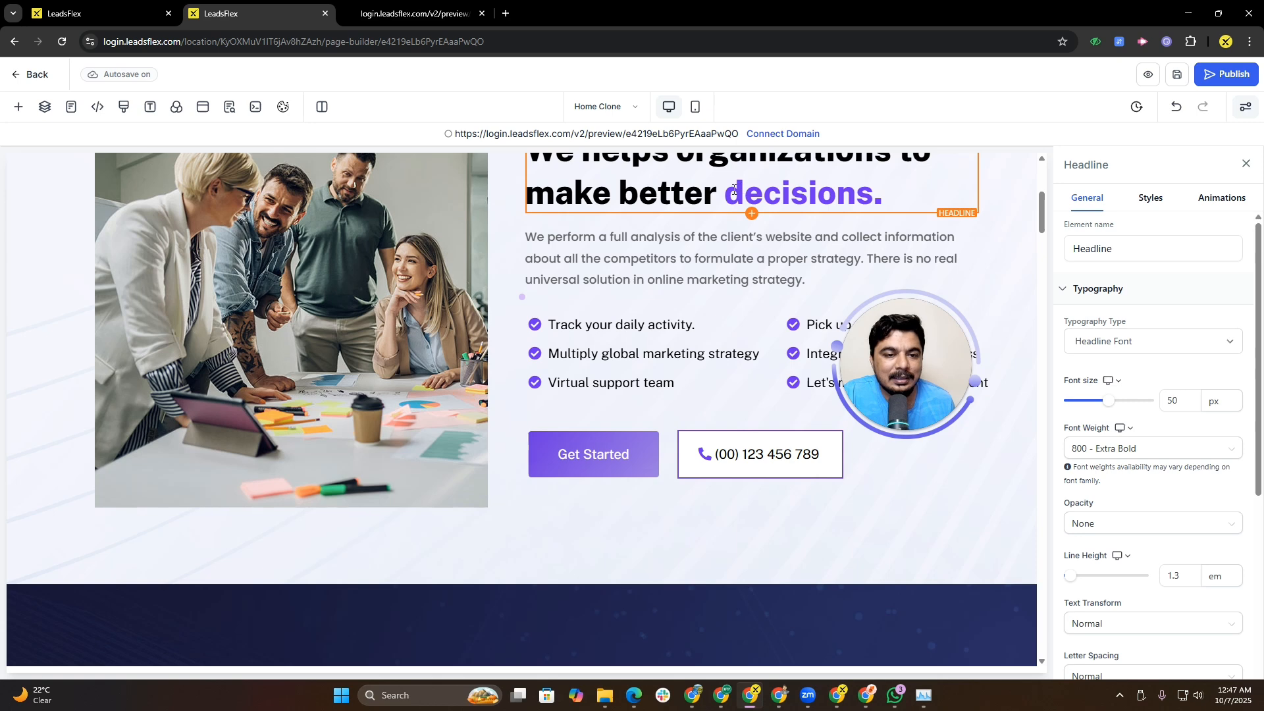
drag(735, 190, 873, 193)
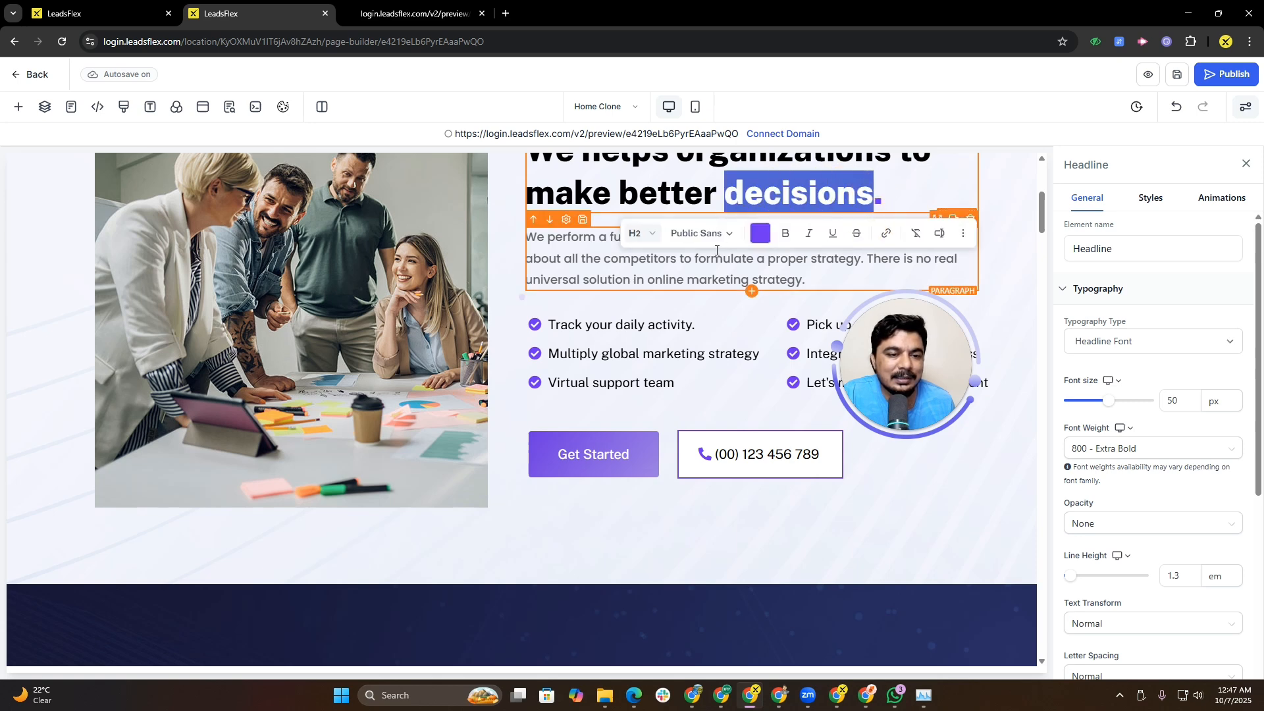
double_click(645, 193)
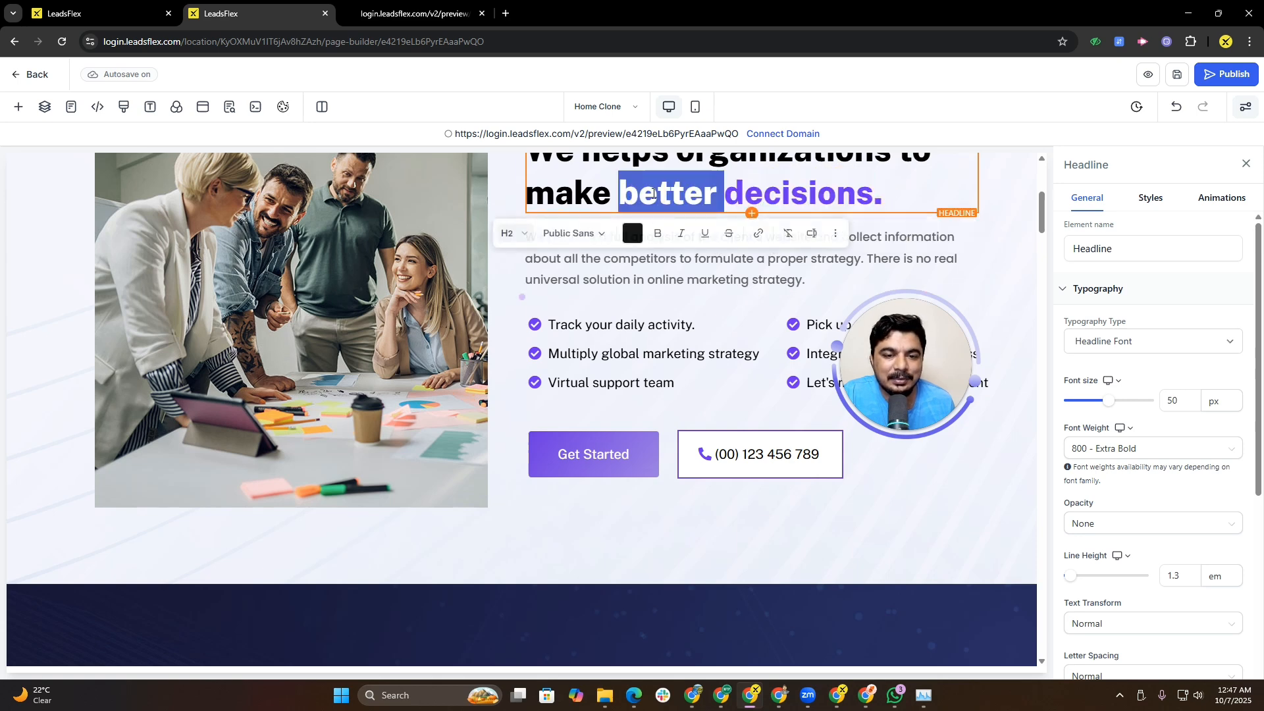
click(633, 234)
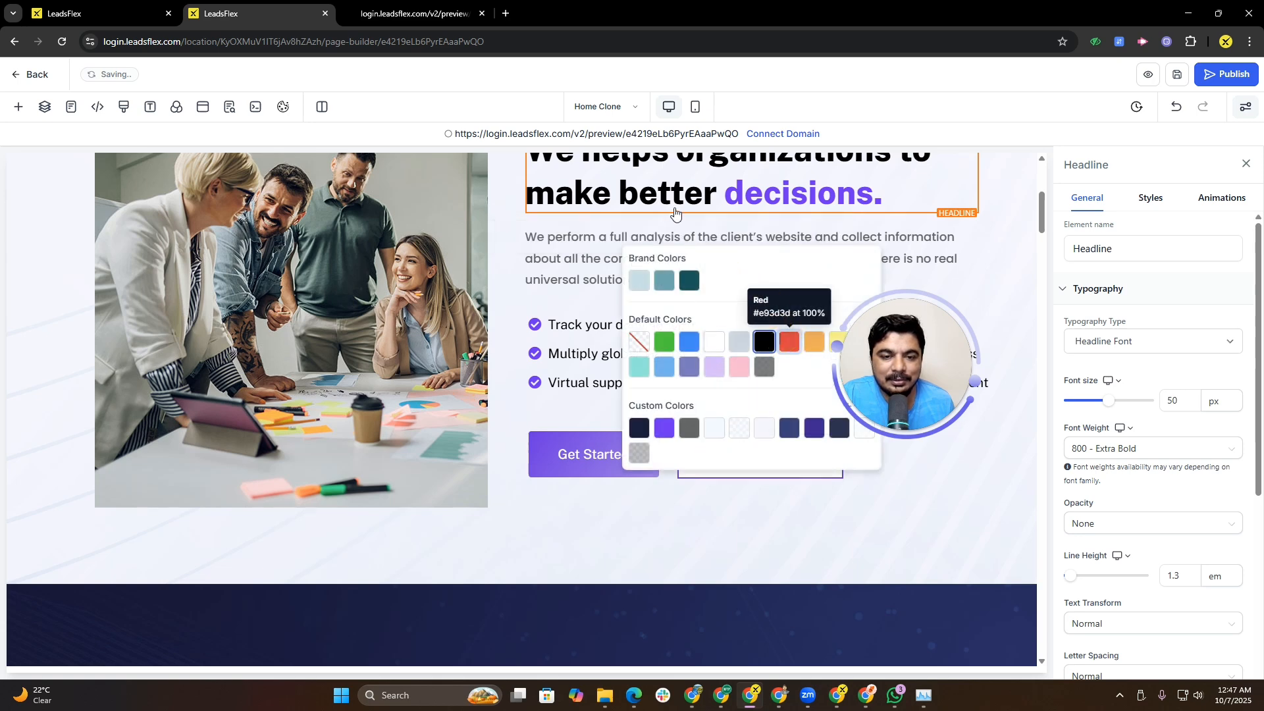
click(563, 308)
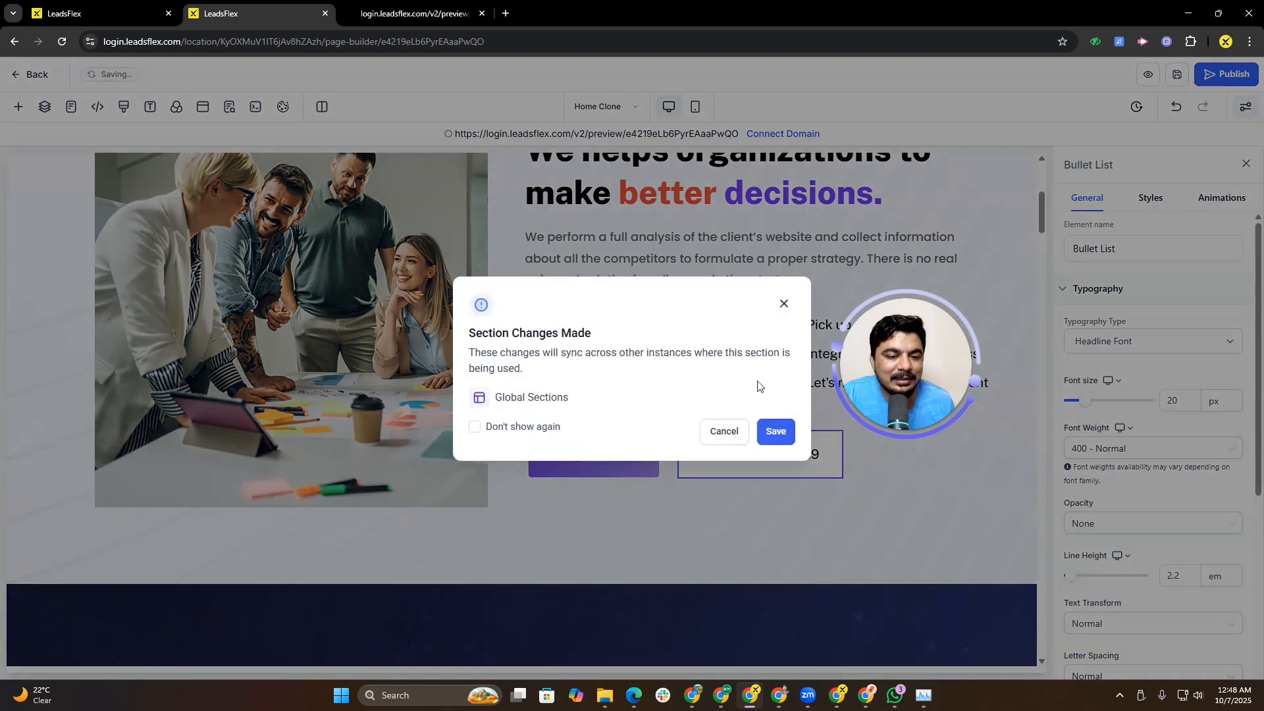
click(783, 304)
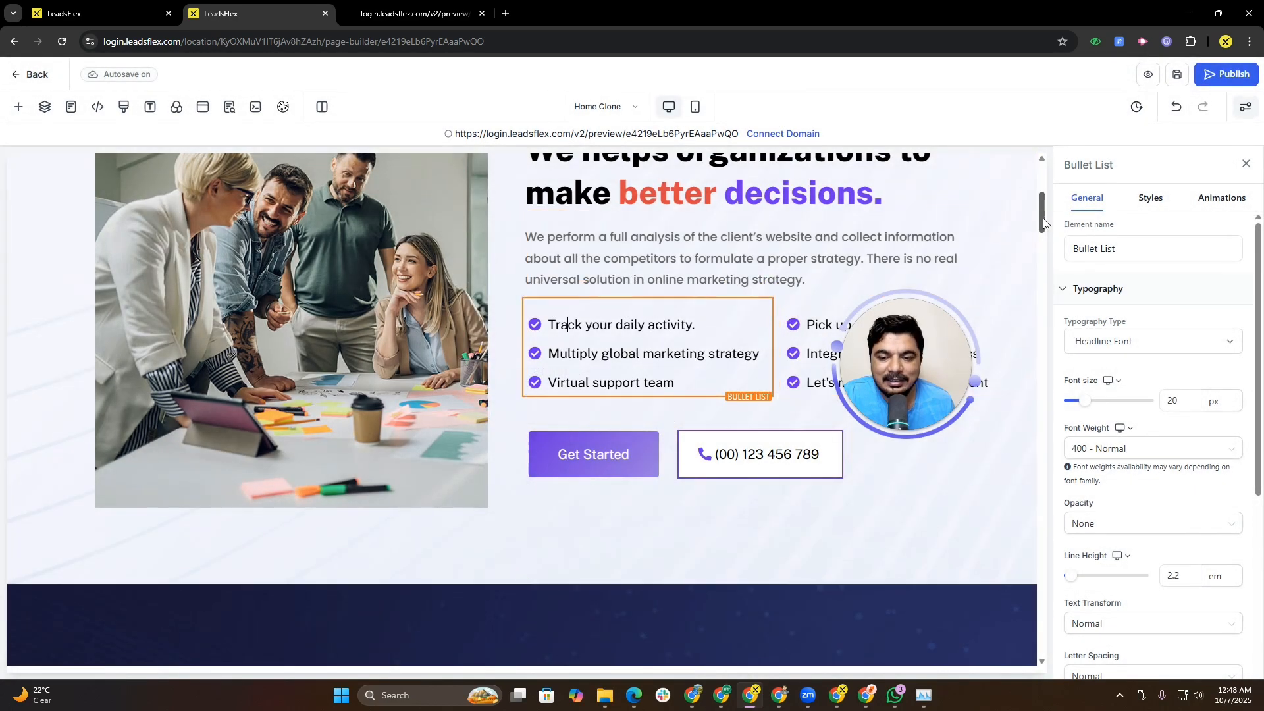
Step: Browse the Home Clone page's sections in the builder and in its preview tab
drag(1038, 214, 1038, 263)
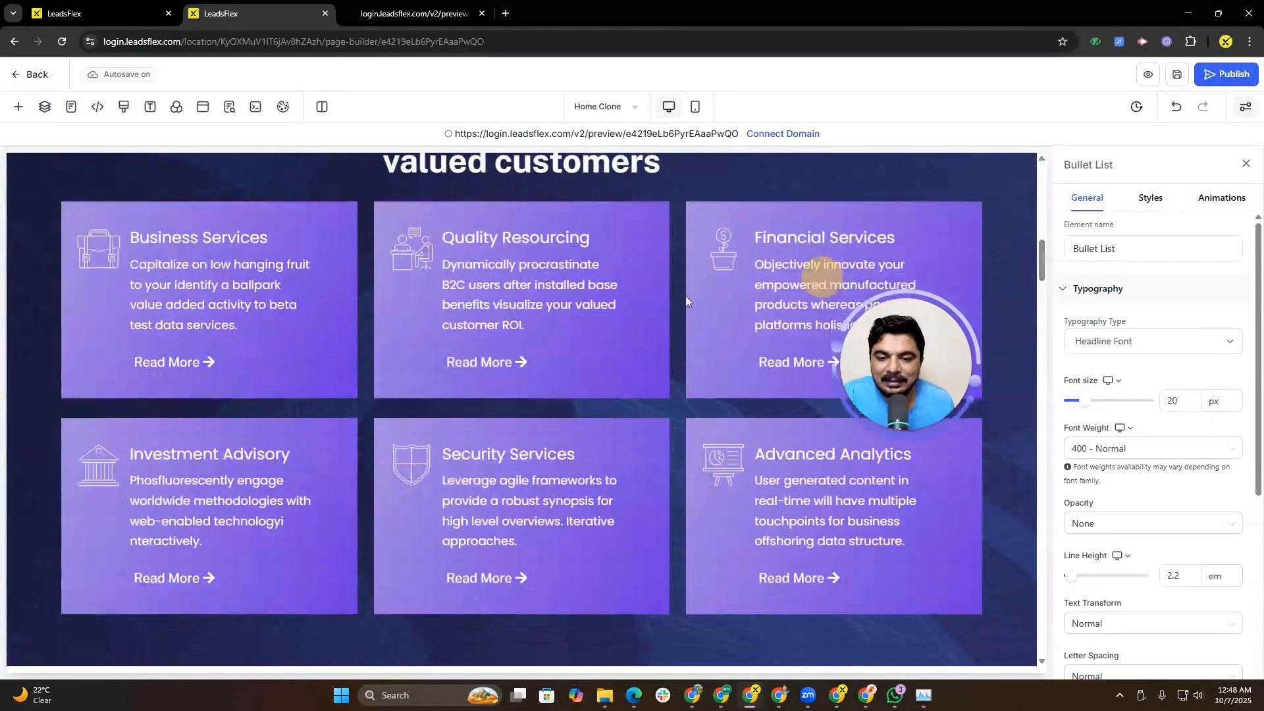
click(313, 299)
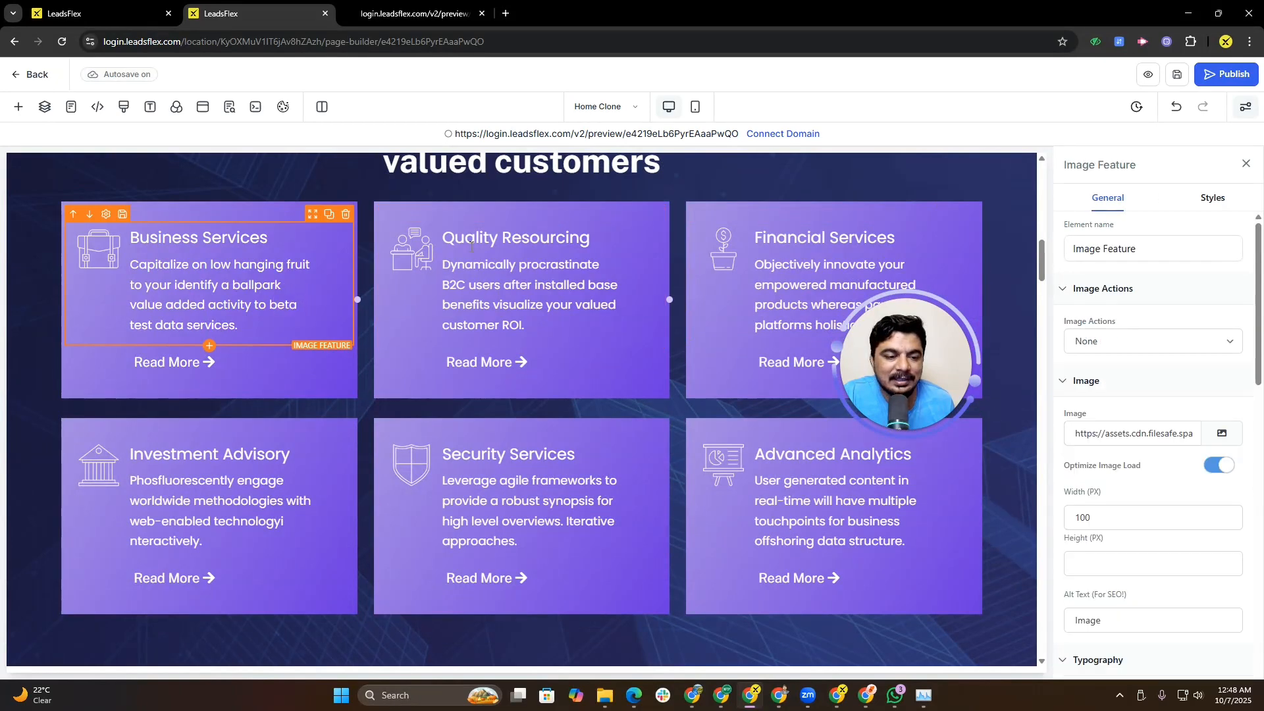
click(328, 514)
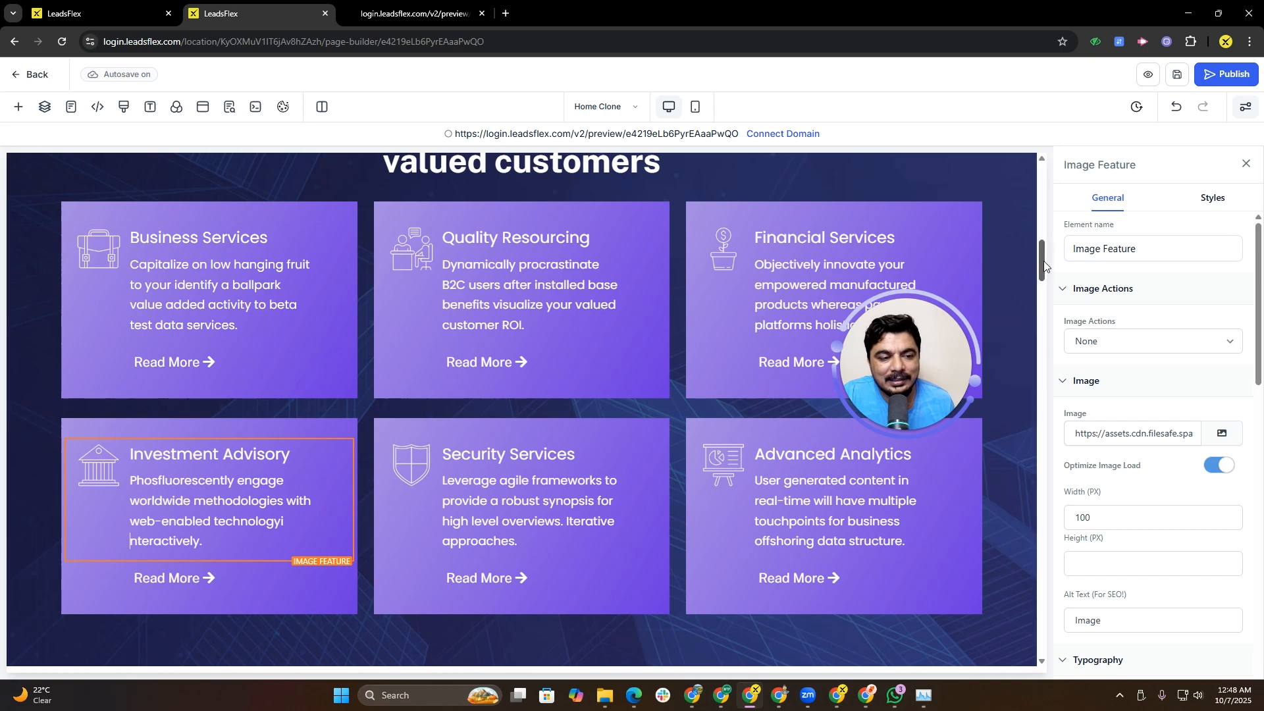
drag(1042, 262, 1038, 317)
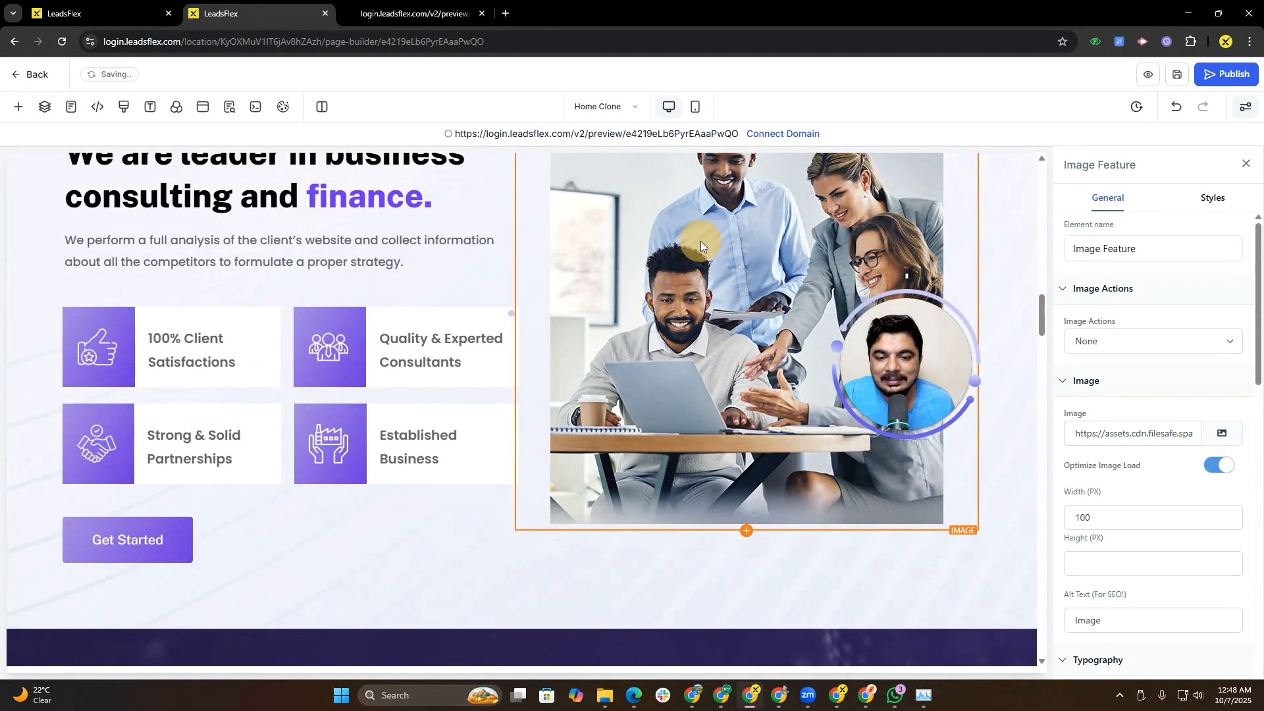
click(701, 243)
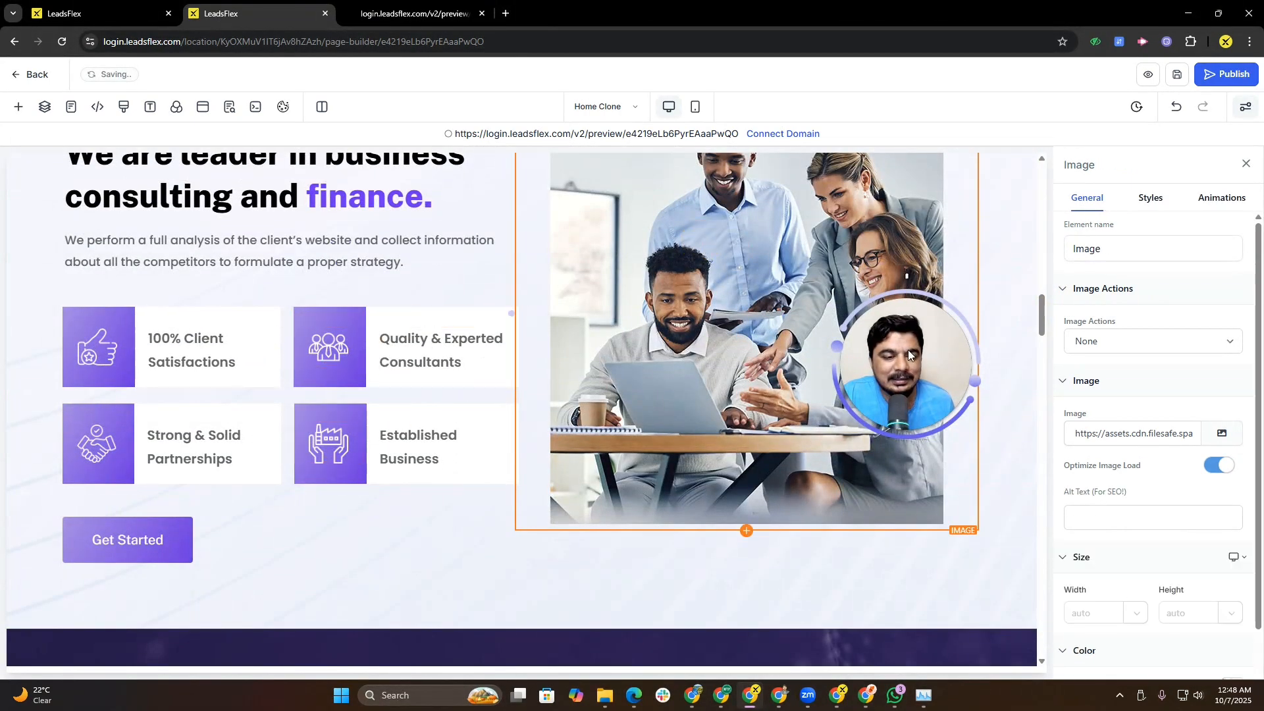
drag(1041, 303, 1032, 360)
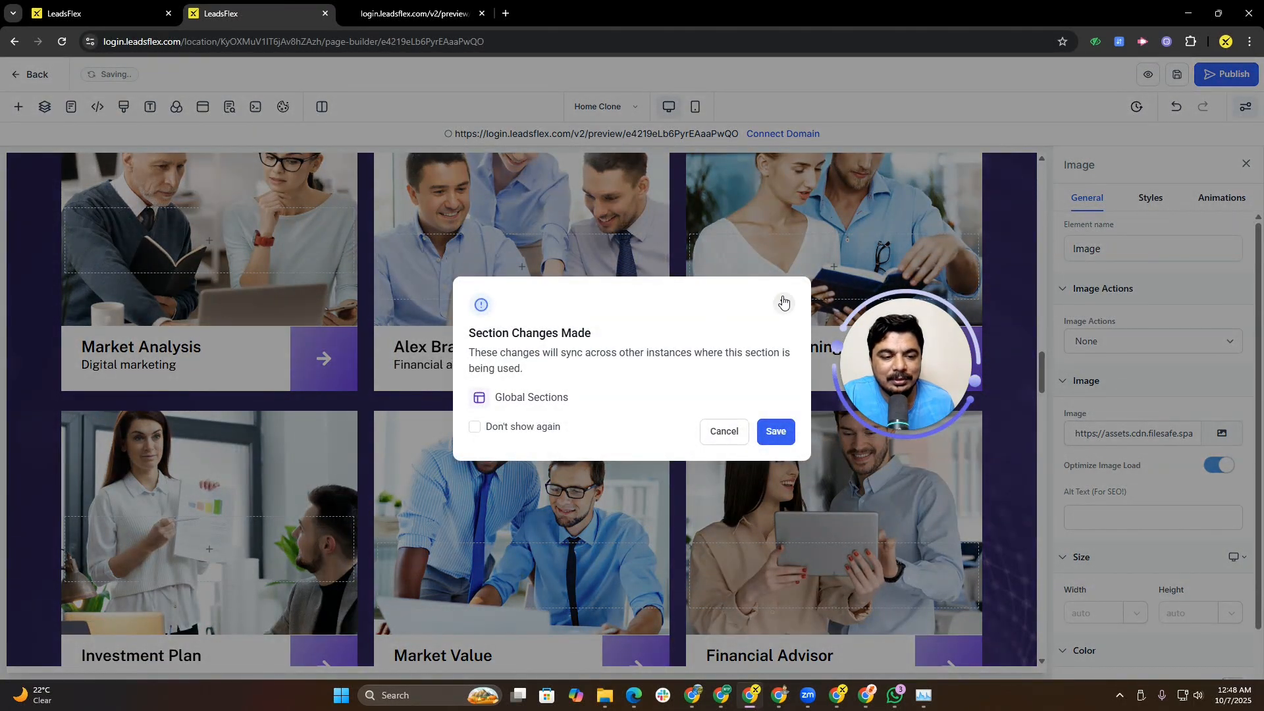
click(783, 302)
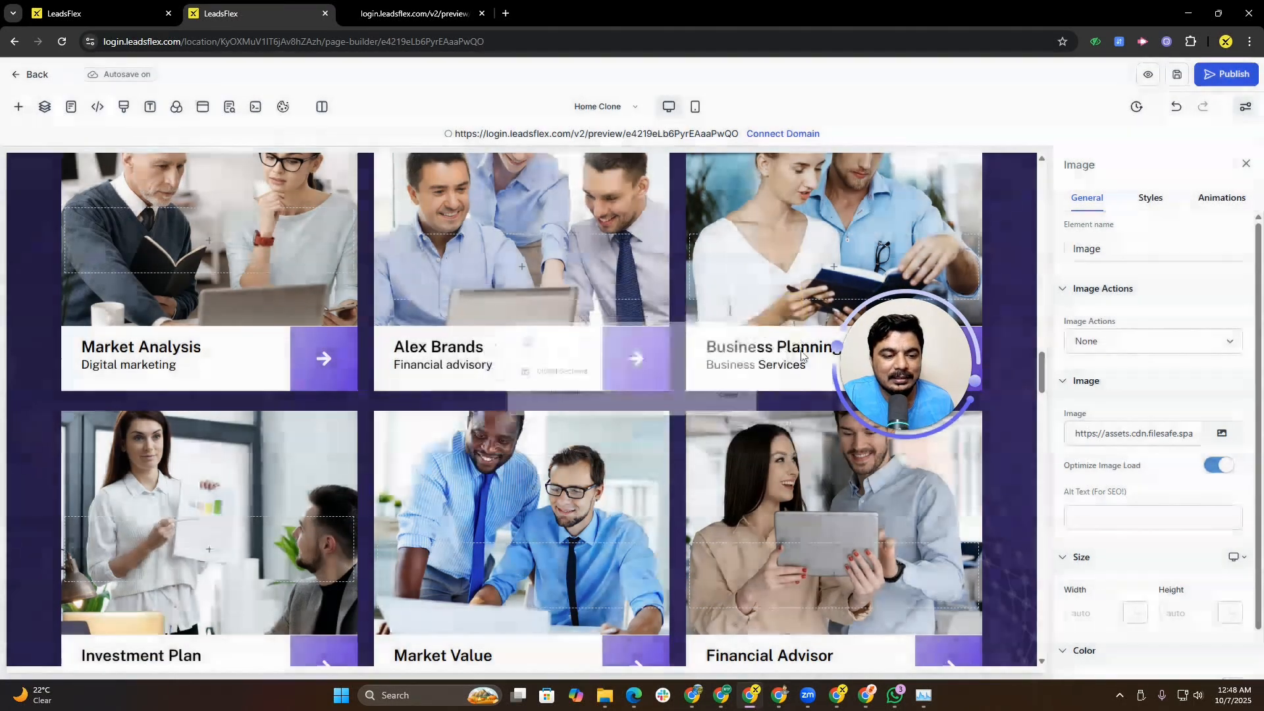
scroll(713, 445, down, 15)
scroll(718, 438, down, 10)
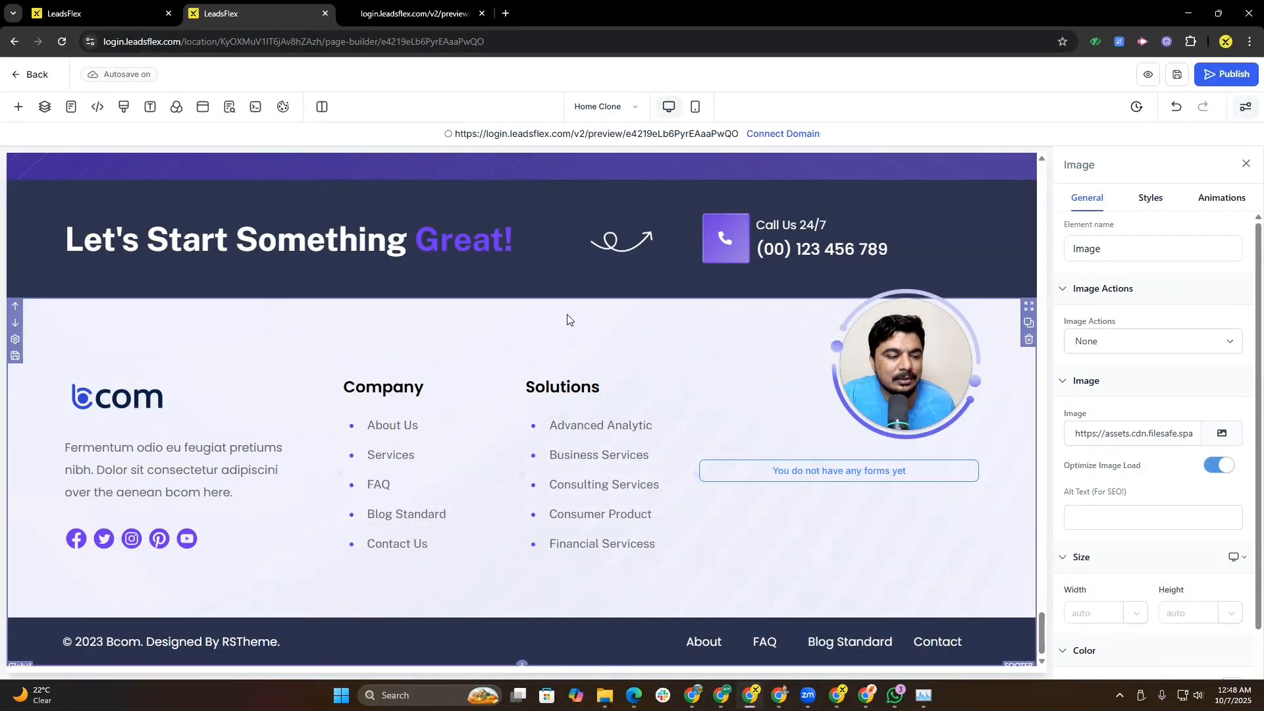
scroll(566, 319, up, 20)
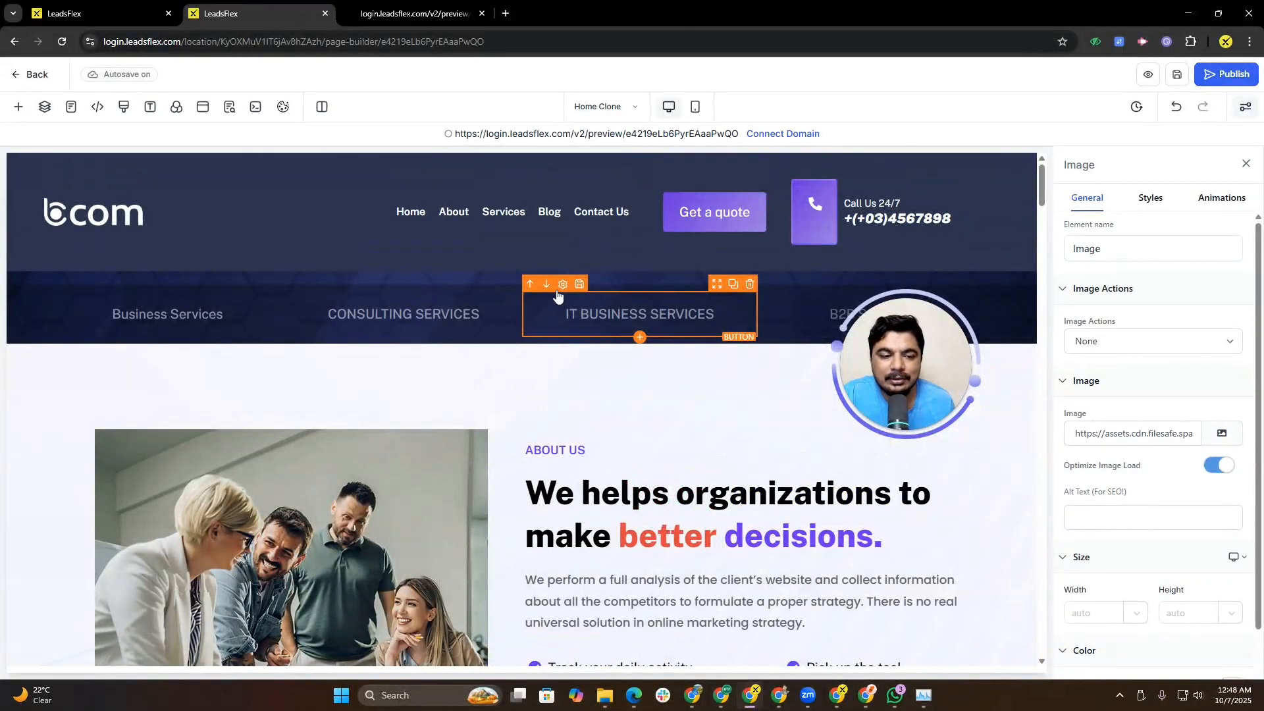
scroll(560, 293, down, 10)
scroll(559, 293, up, 10)
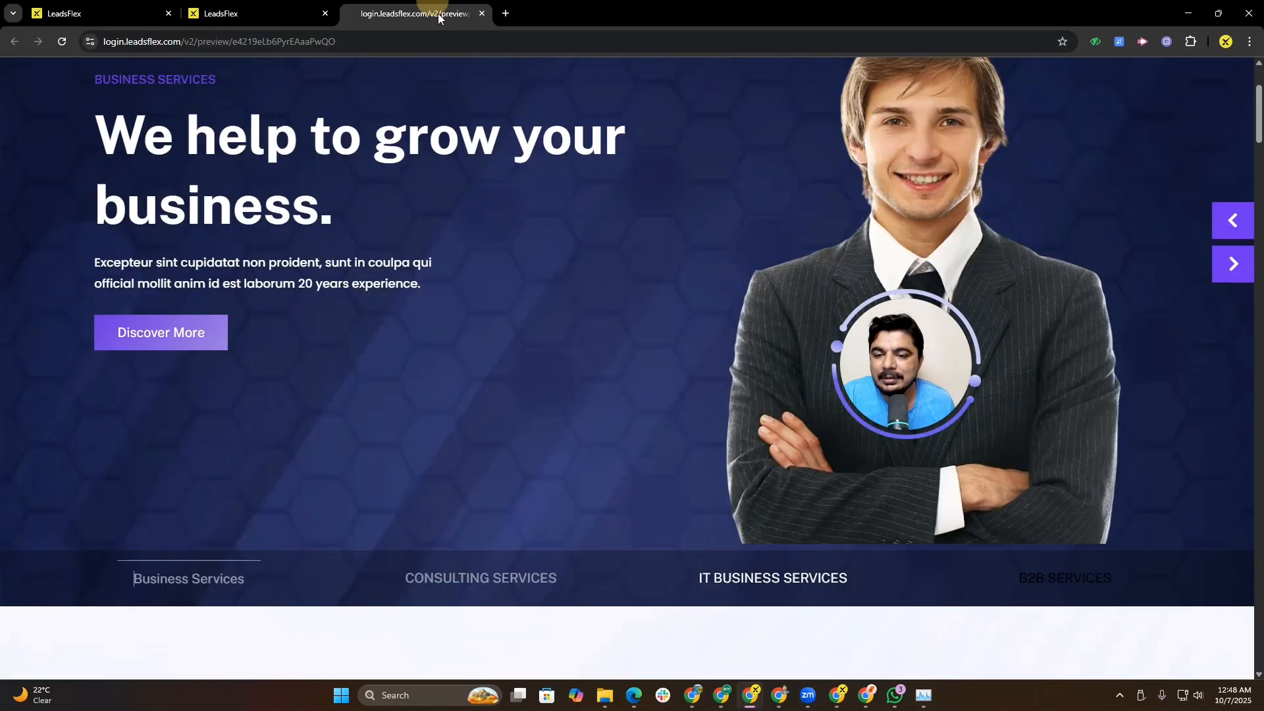
click(415, 14)
scroll(595, 285, down, 15)
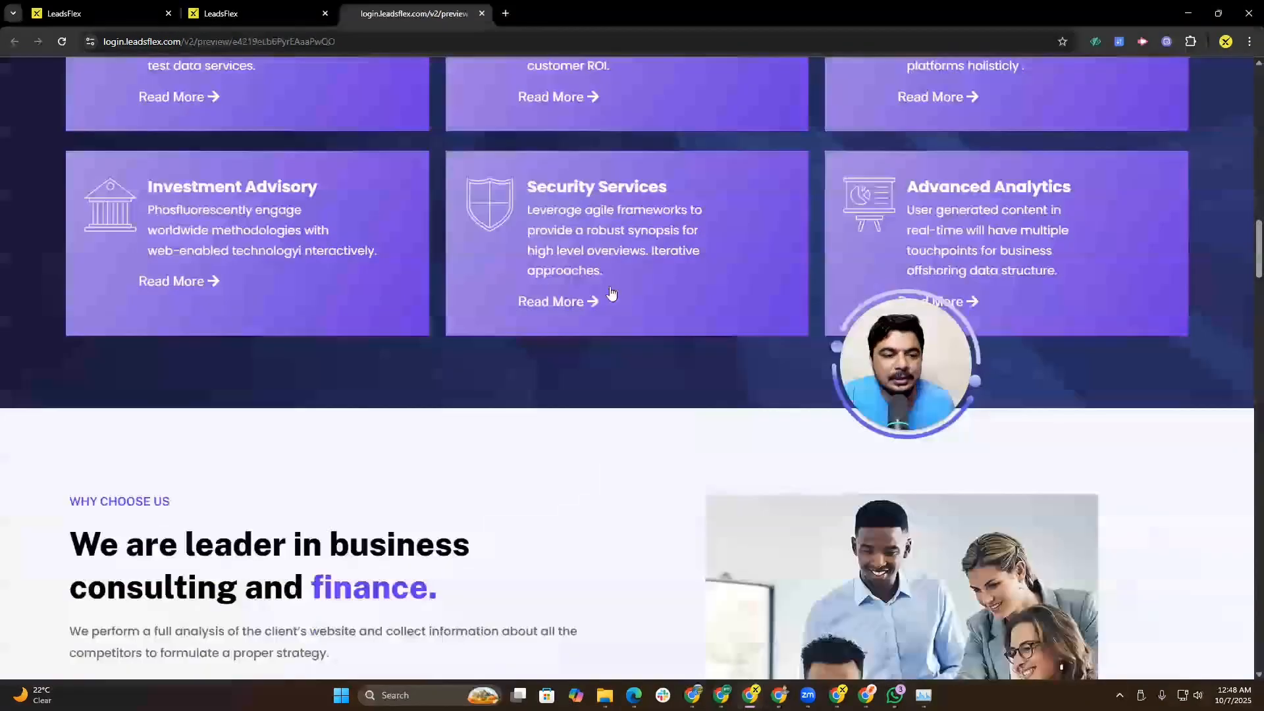
scroll(595, 285, up, 15)
Step: Open leadsflex.com in a new browser tab
click(505, 13)
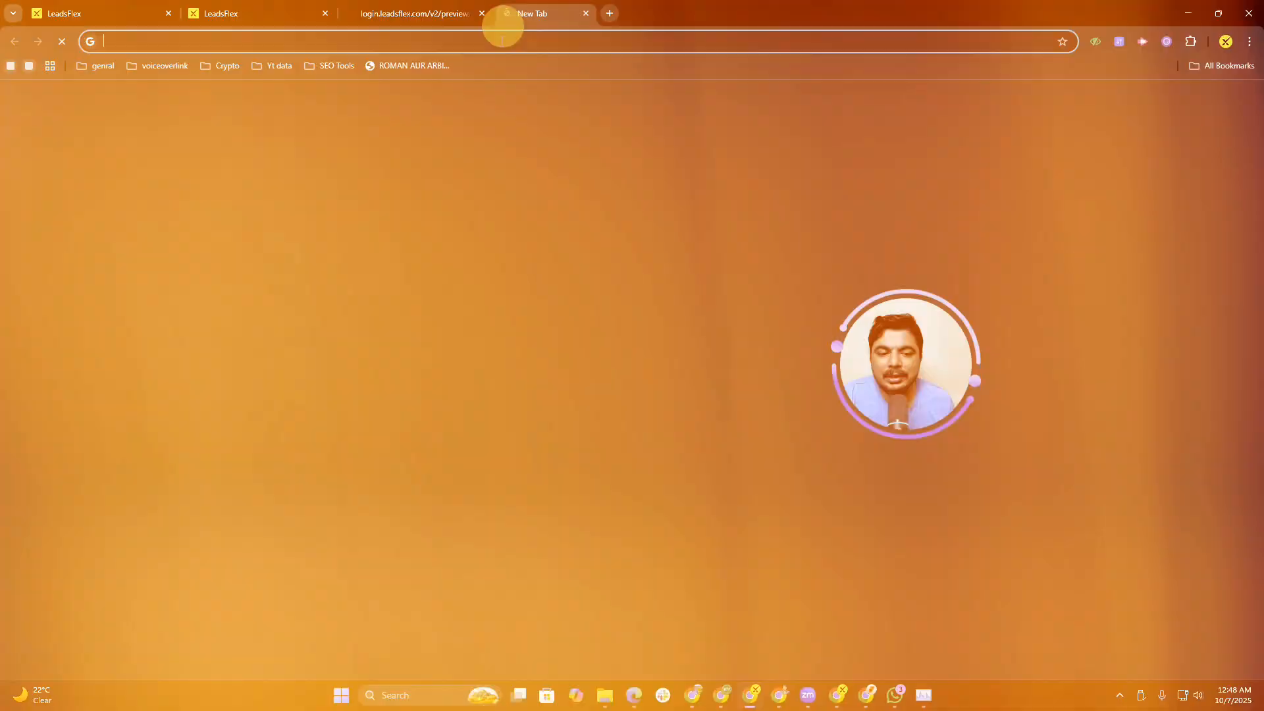
click(475, 41)
text(bo)
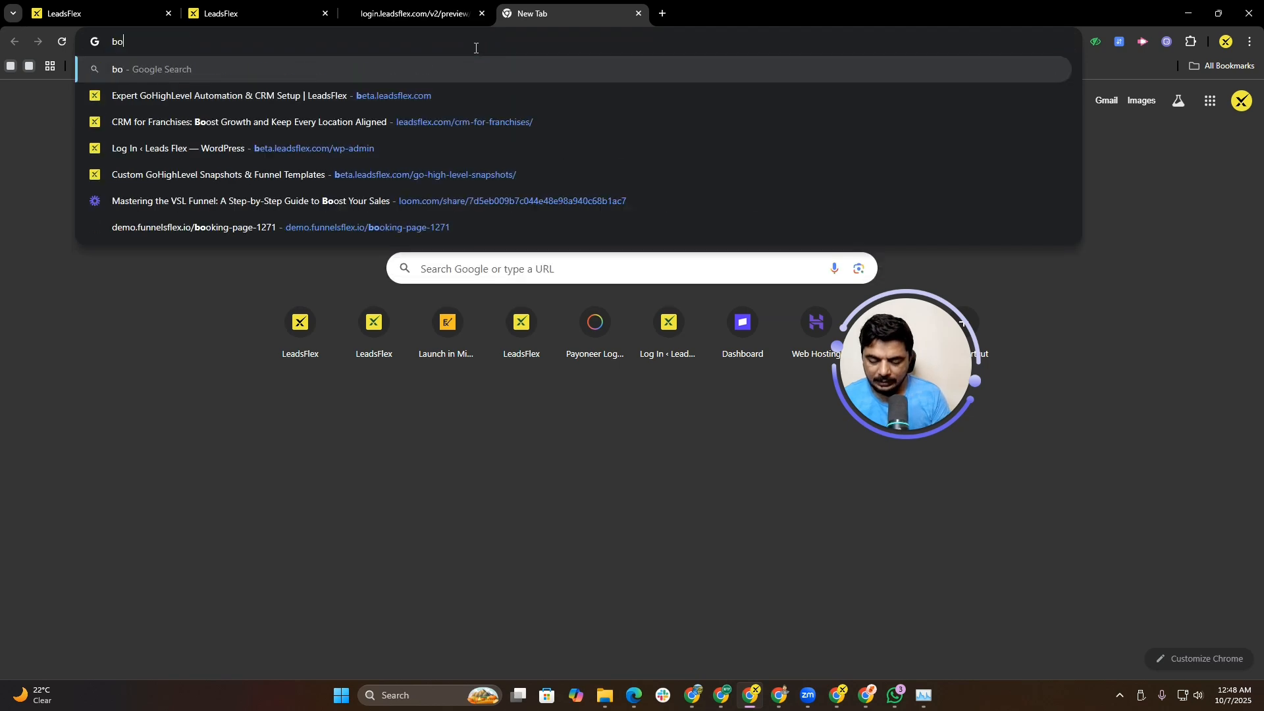
key(BackSpace)
key(BackSpace)
text(lead)
key(Return)
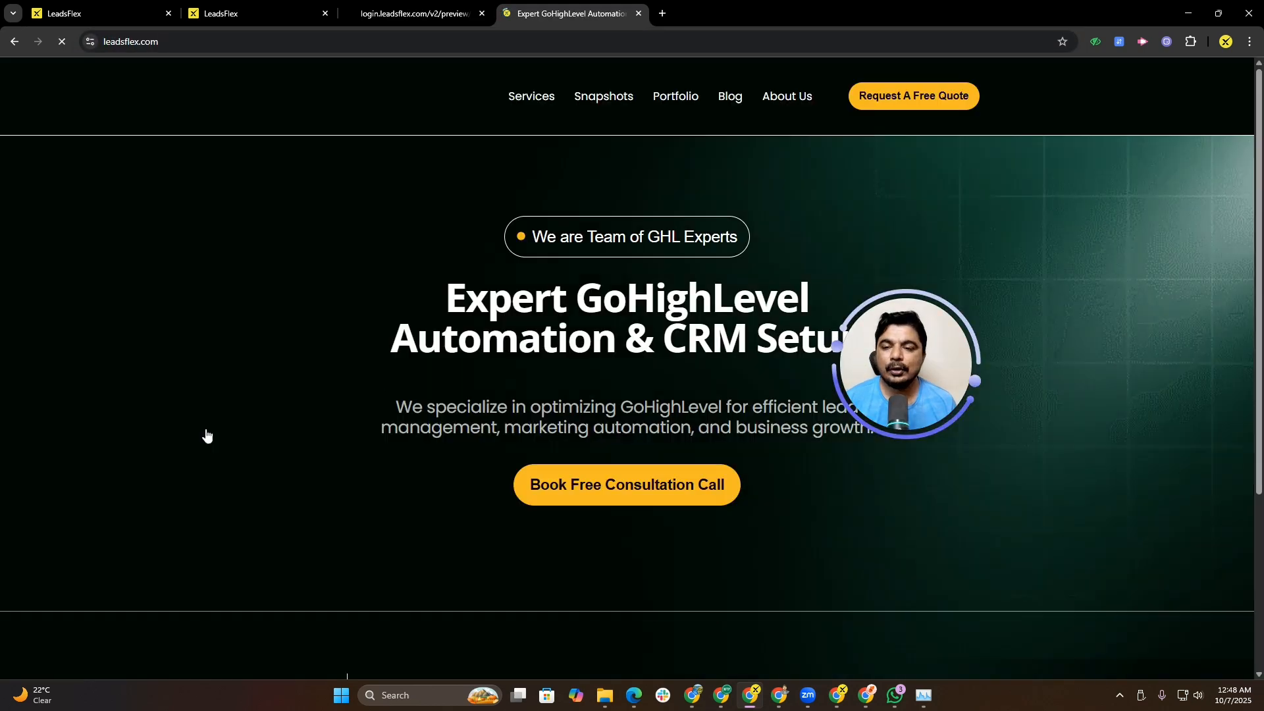
scroll(1261, 89, down, 10)
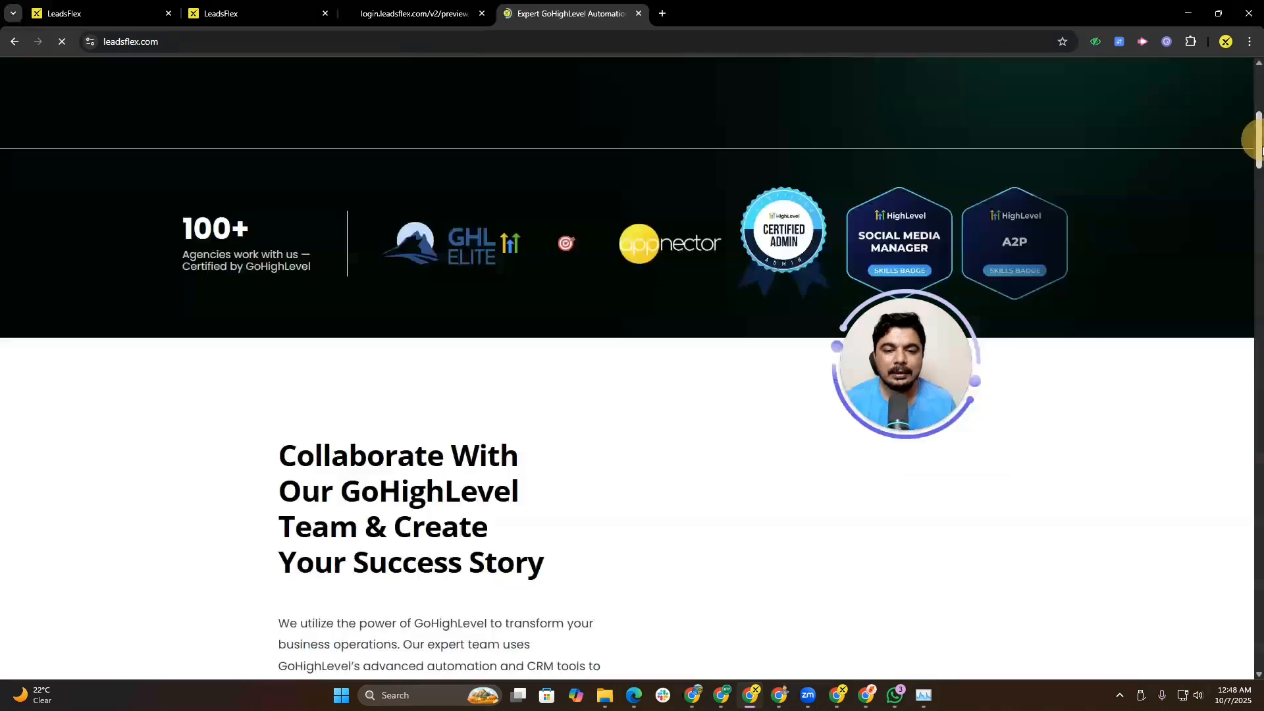
Step: Open funnelsflex.io in another new tab and scroll to its funnel templates
click(664, 15)
click(606, 41)
text(funnelsflex.io)
key(Return)
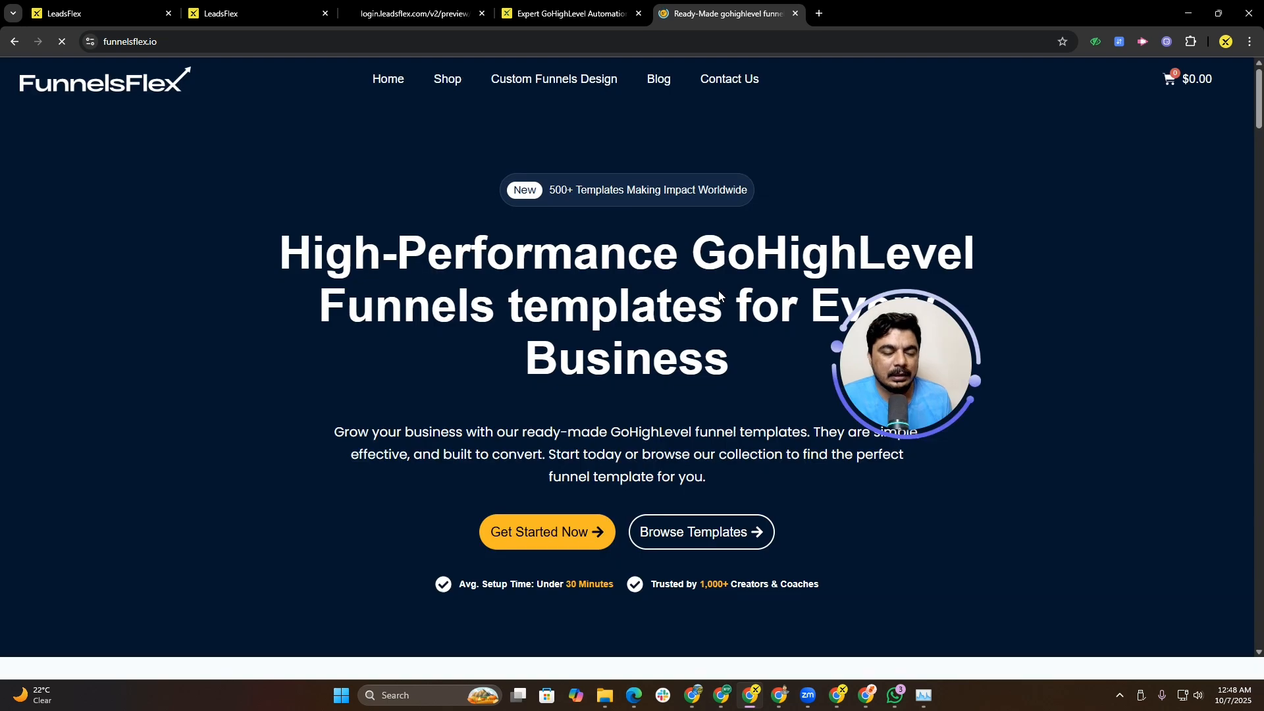
drag(1262, 97, 1262, 171)
mouse_move(576, 298)
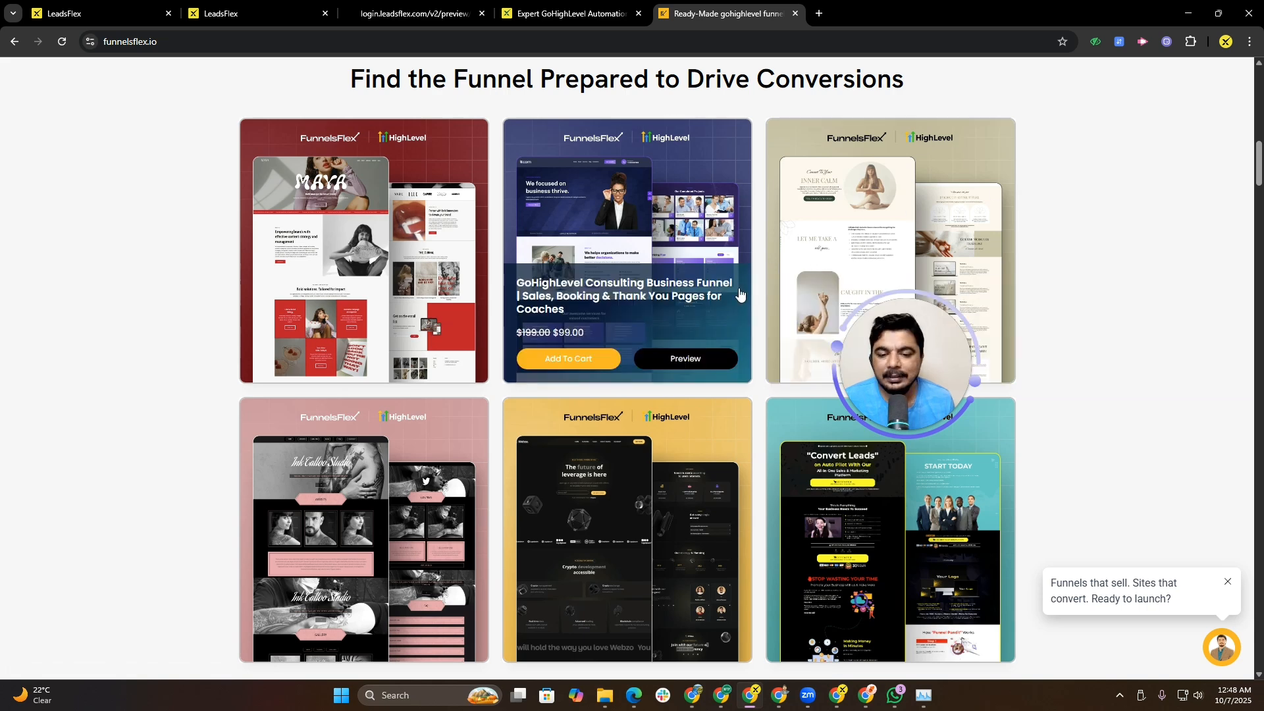
Step: Compare the leadsflex.com and funnelsflex.io pages, returning to the top of leadsflex.com
click(555, 5)
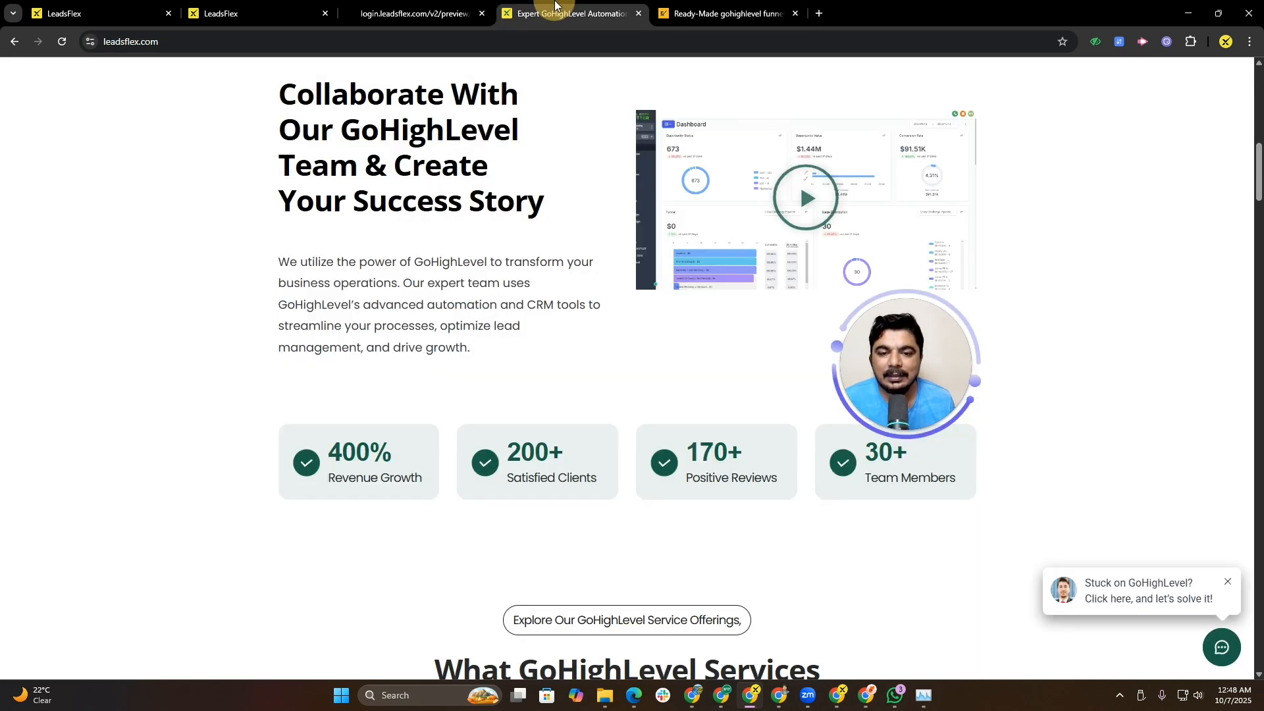
click(721, 13)
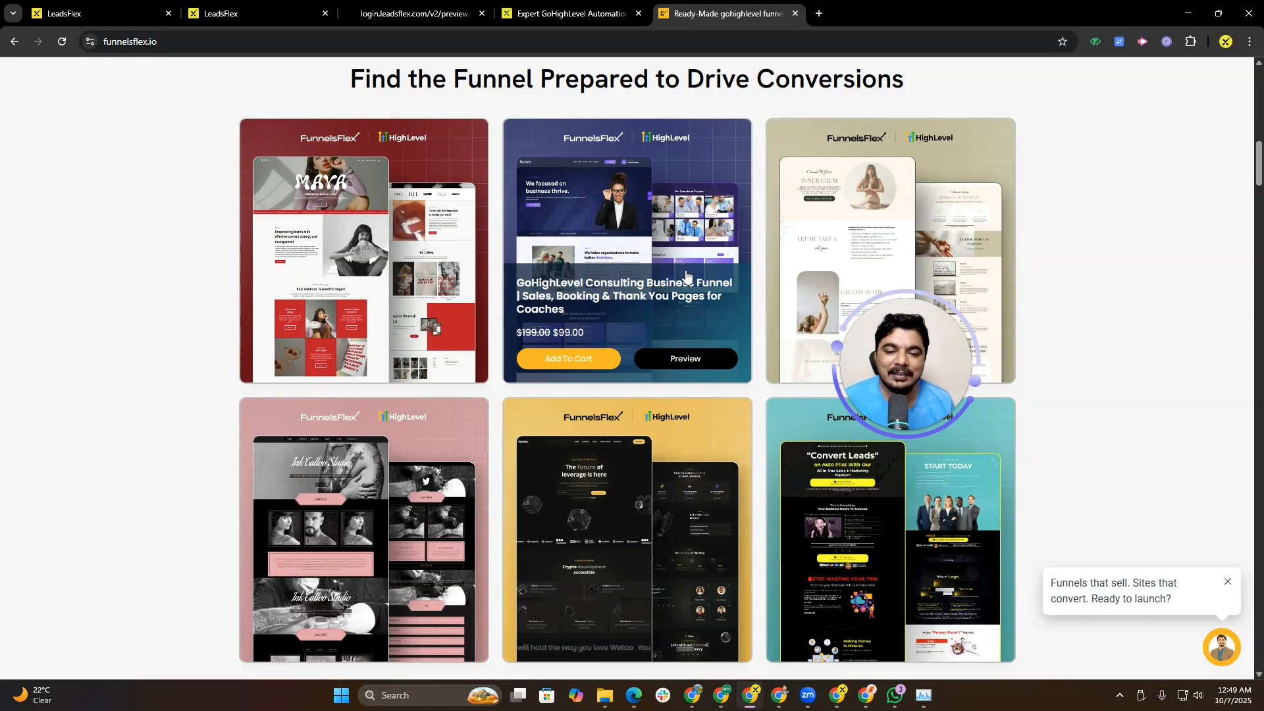
click(566, 13)
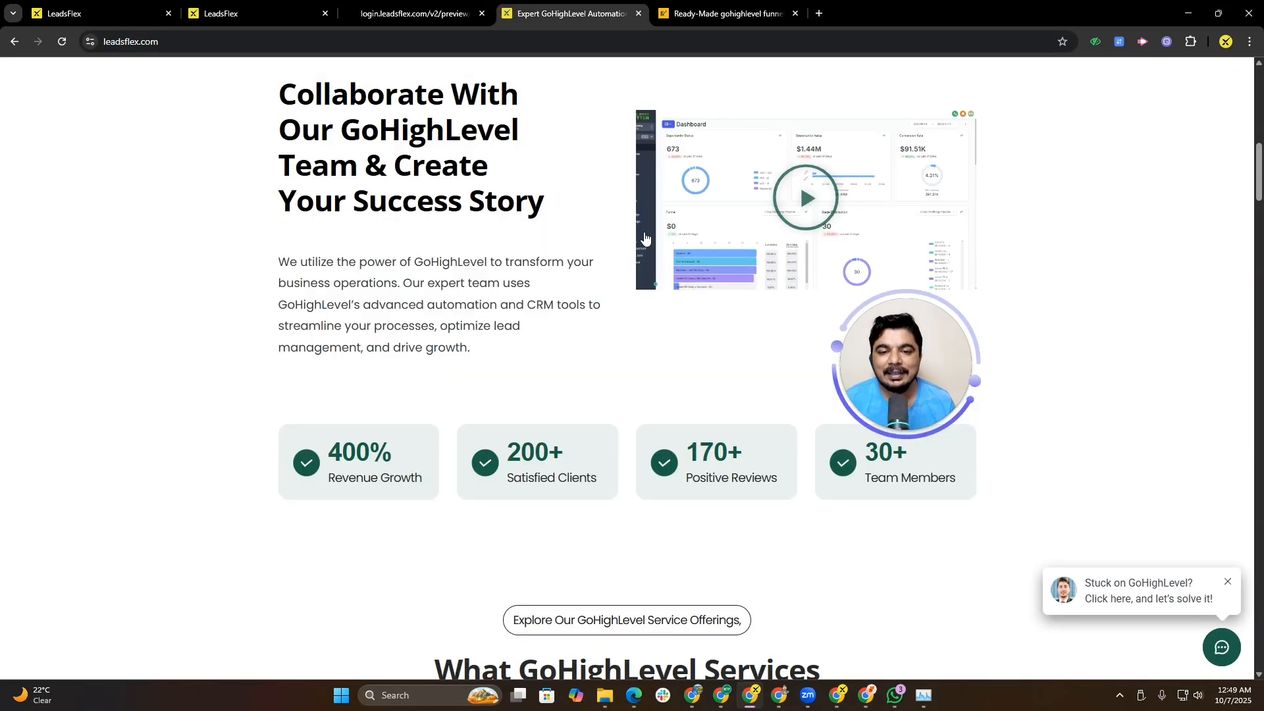
drag(1258, 187, 1256, 36)
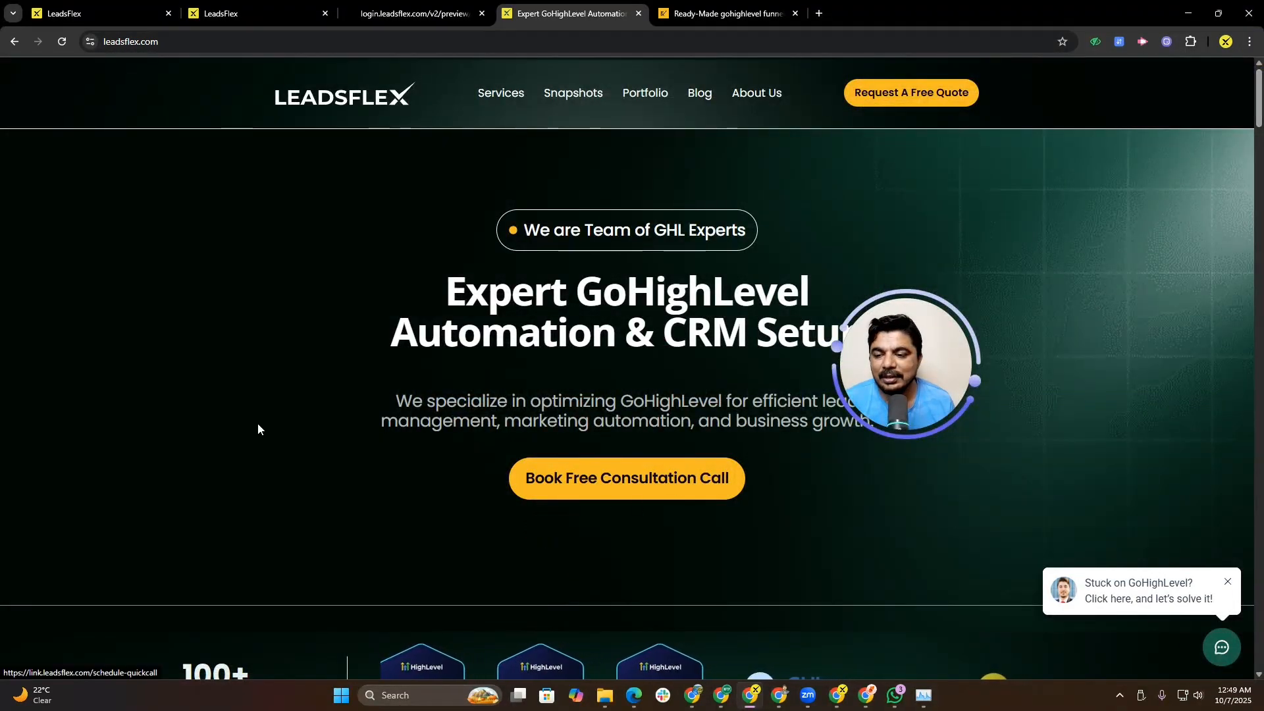